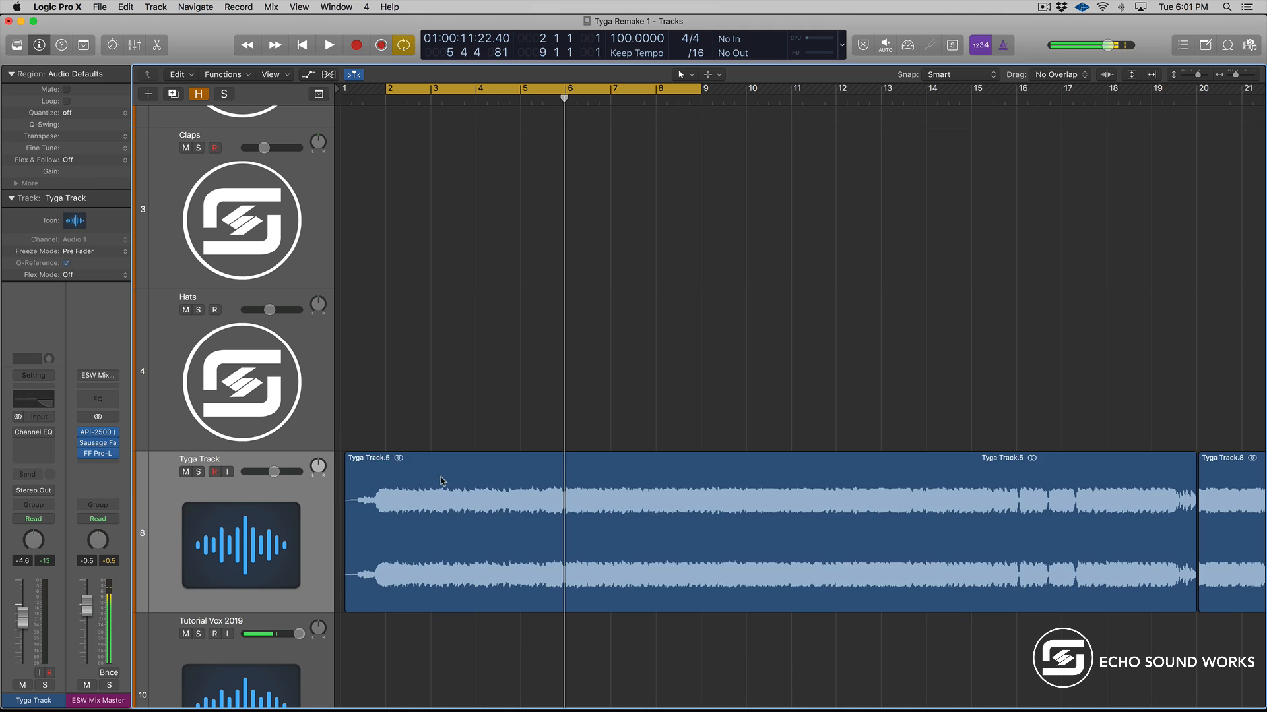
Open the Battery 4 sampler on the Kicks track and audition the ESW Hip Hop Kick 06 cell.
click(446, 487)
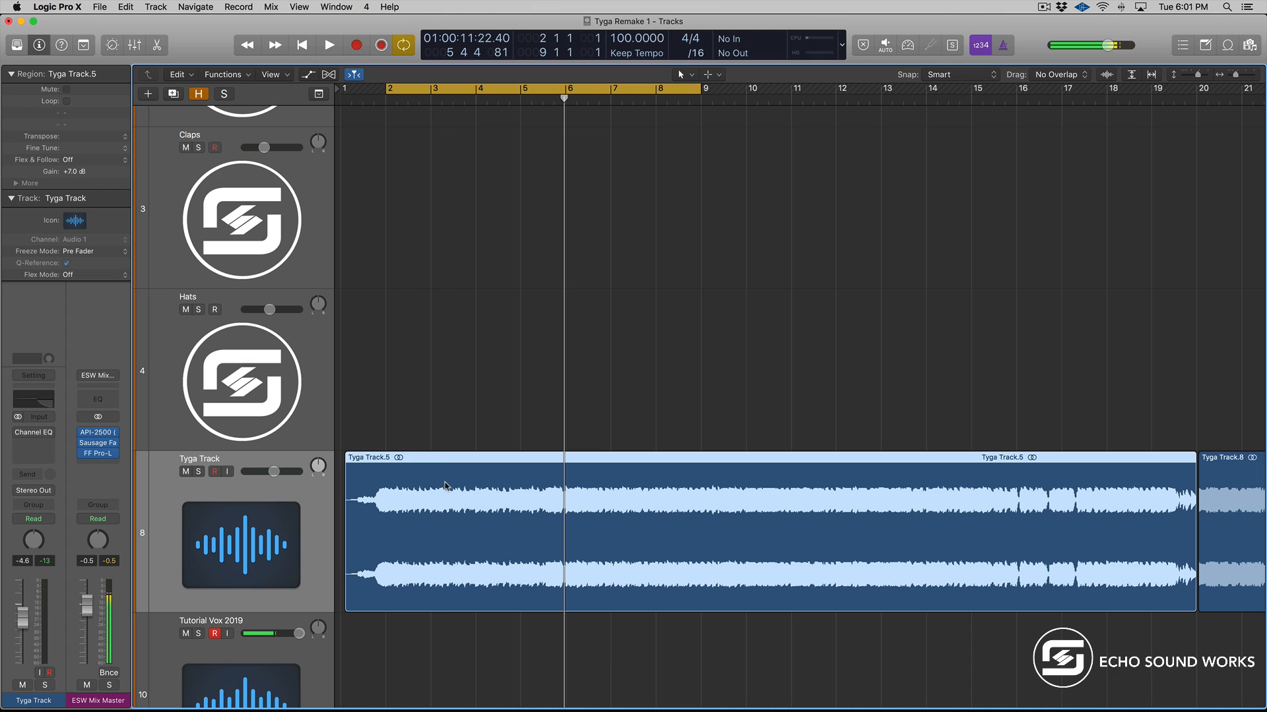
scroll(468, 495, down, 2)
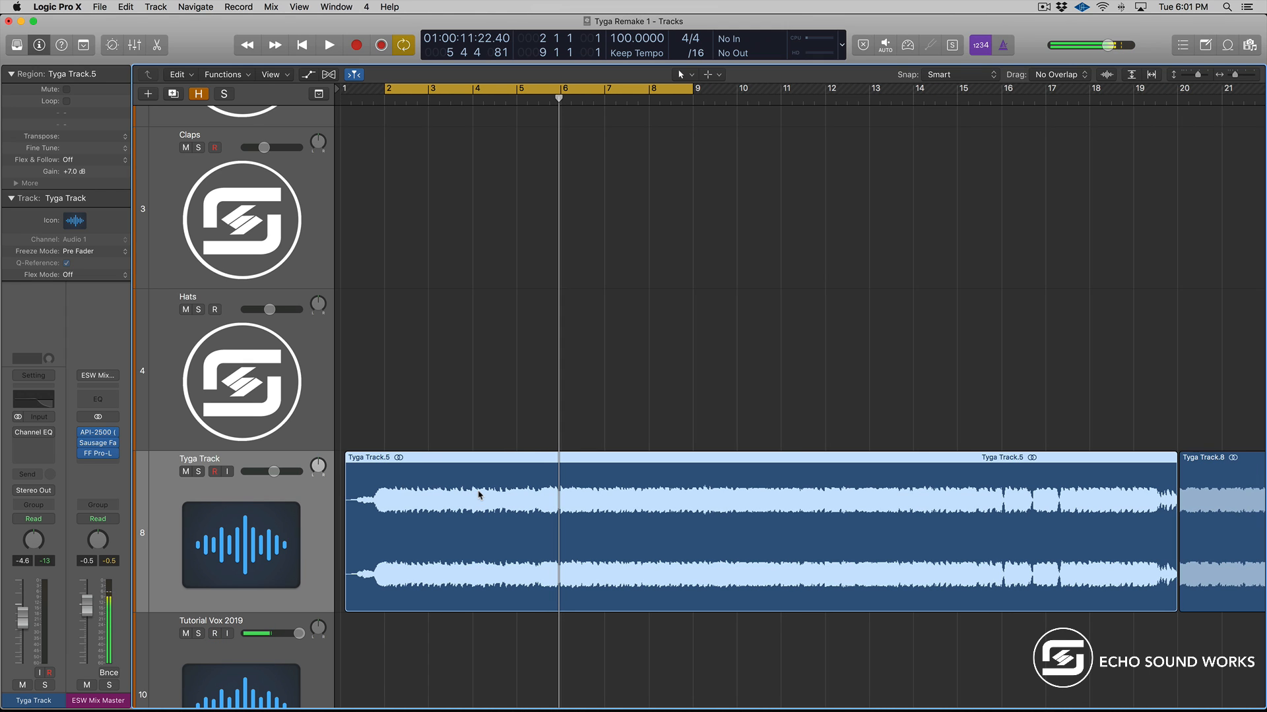
scroll(262, 234, up, 4)
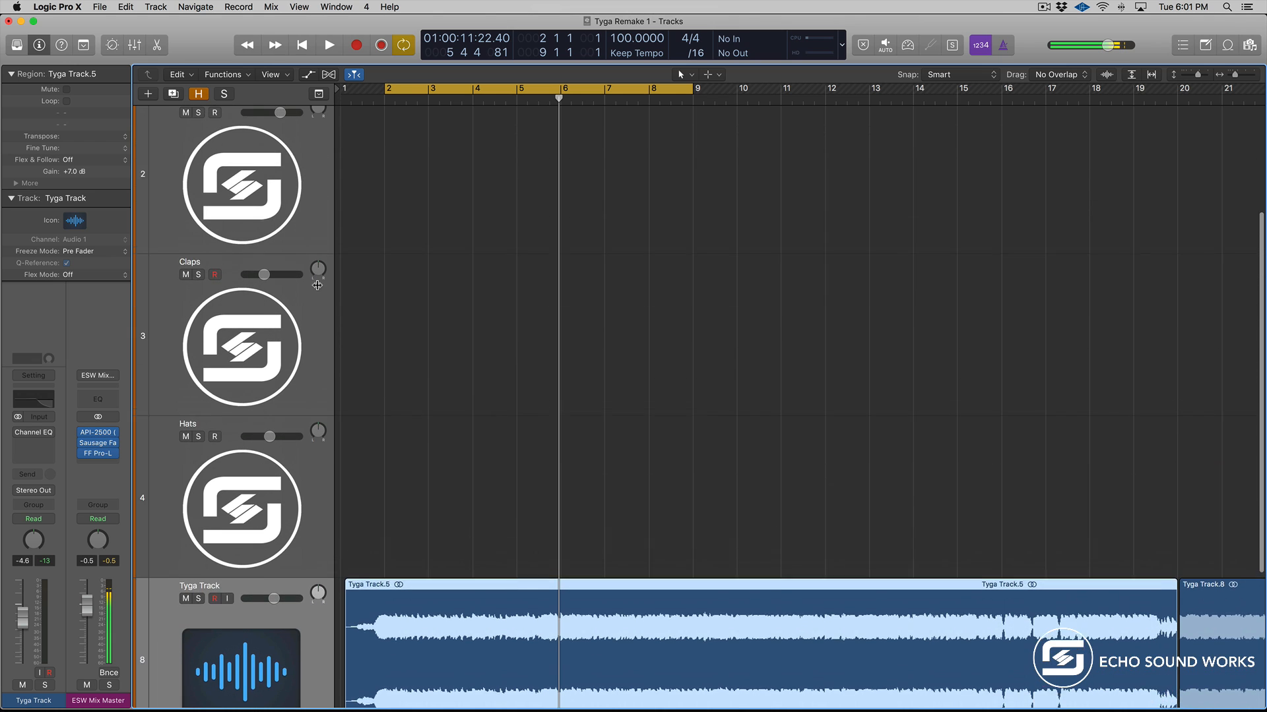
click(262, 234)
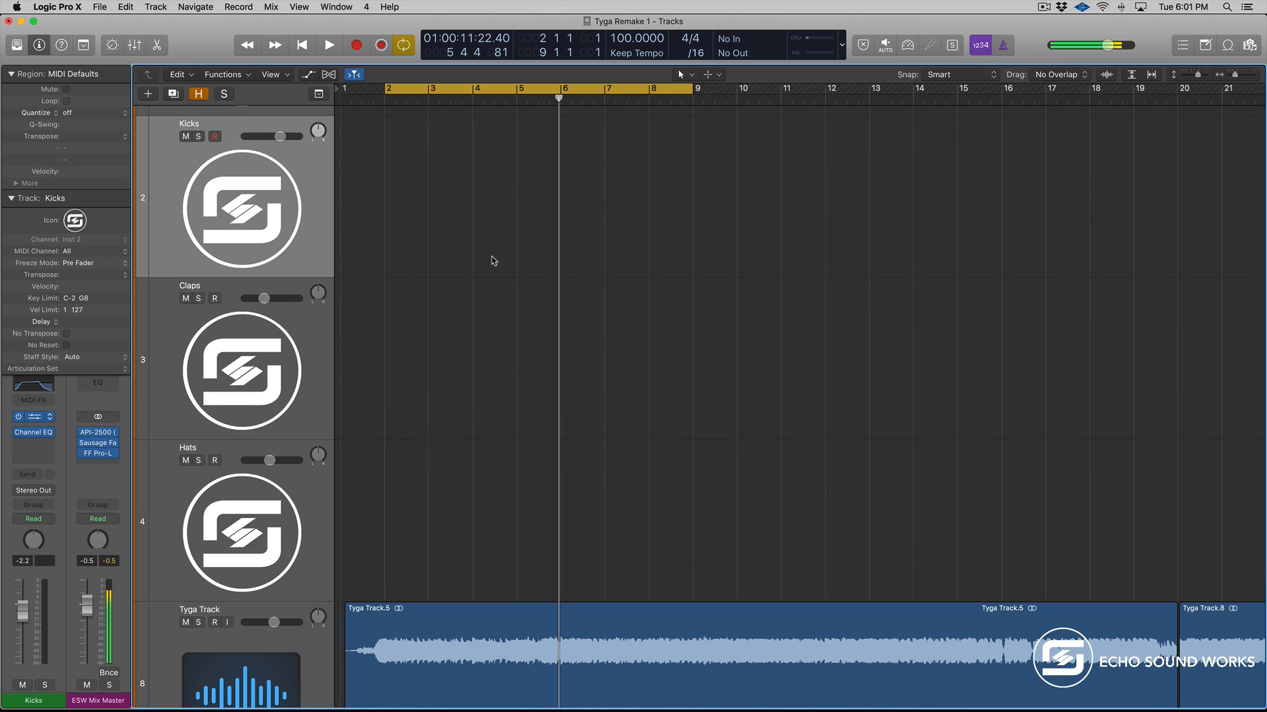
click(53, 417)
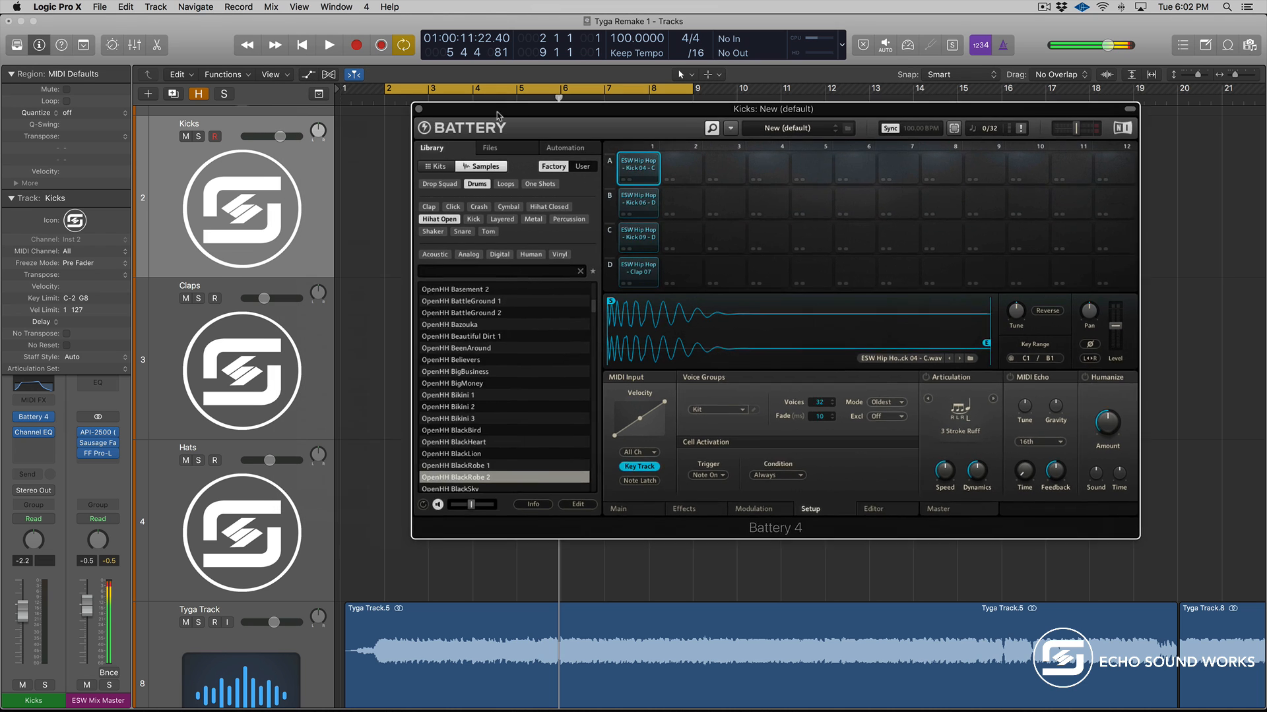
drag(497, 111, 537, 118)
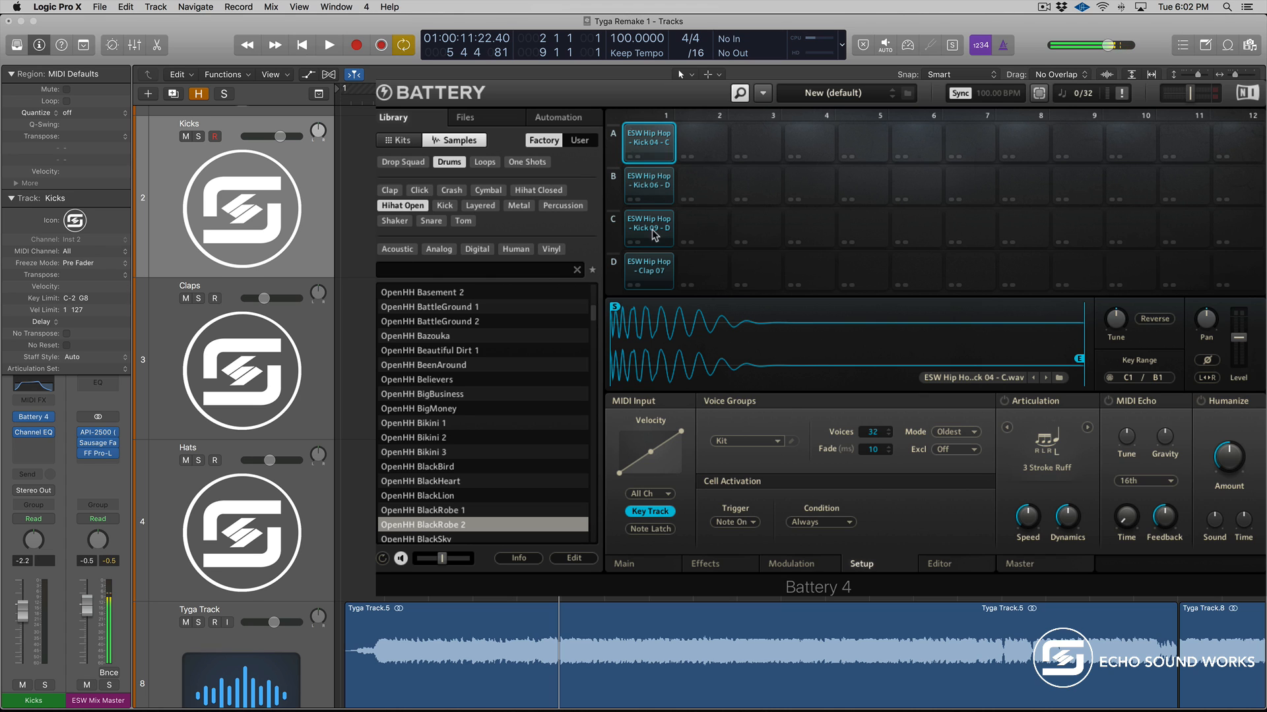
click(655, 191)
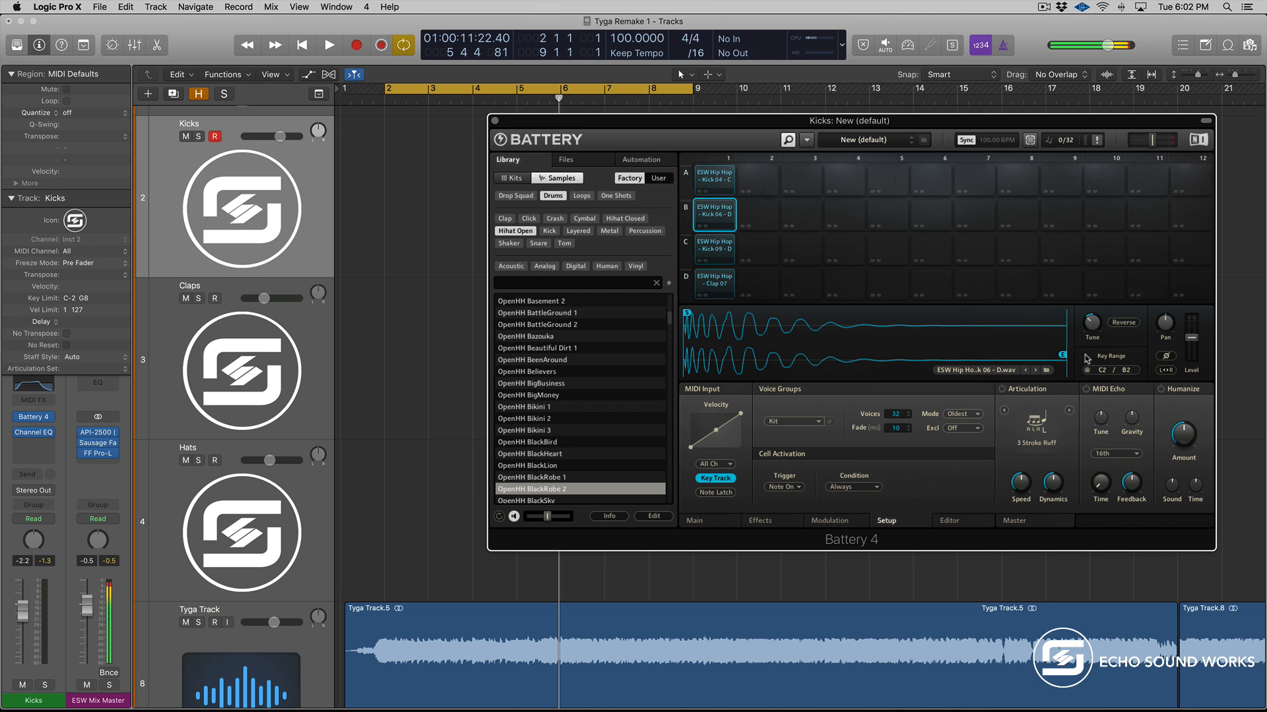
drag(503, 118, 271, 75)
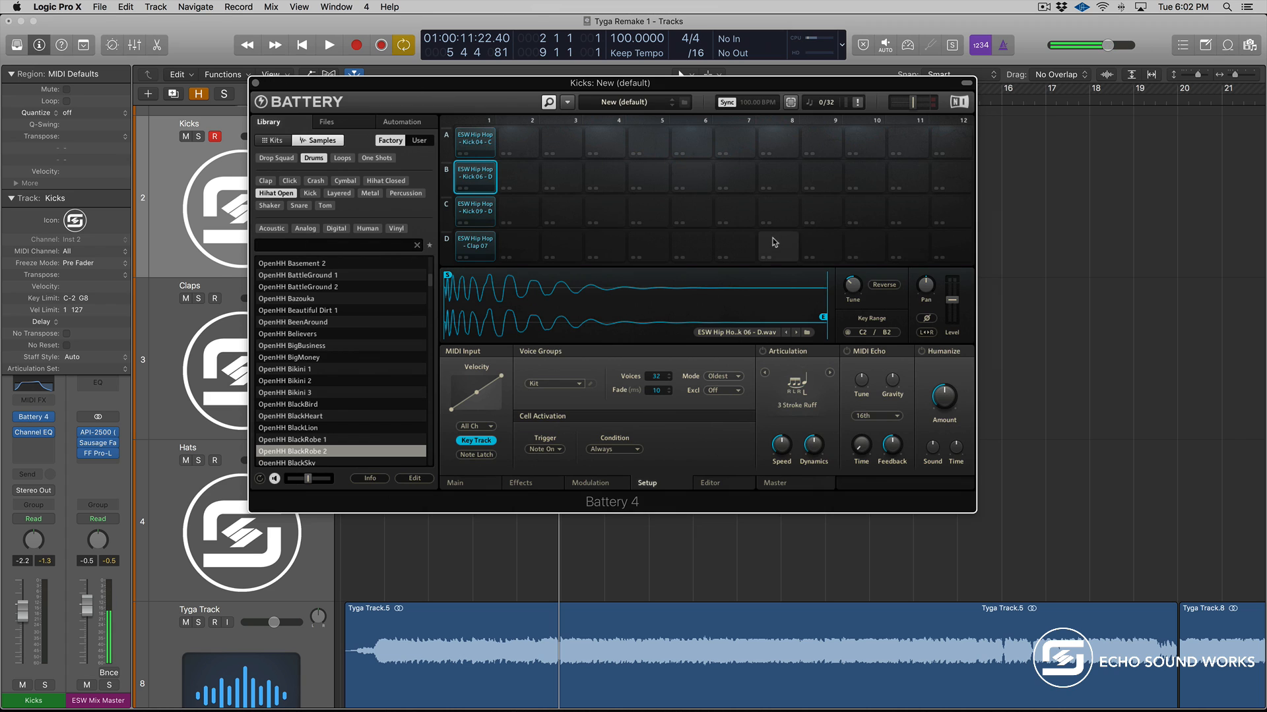
Mute the Tyga Track and record a kick pattern on the Kicks track starting at bar 2.
click(186, 622)
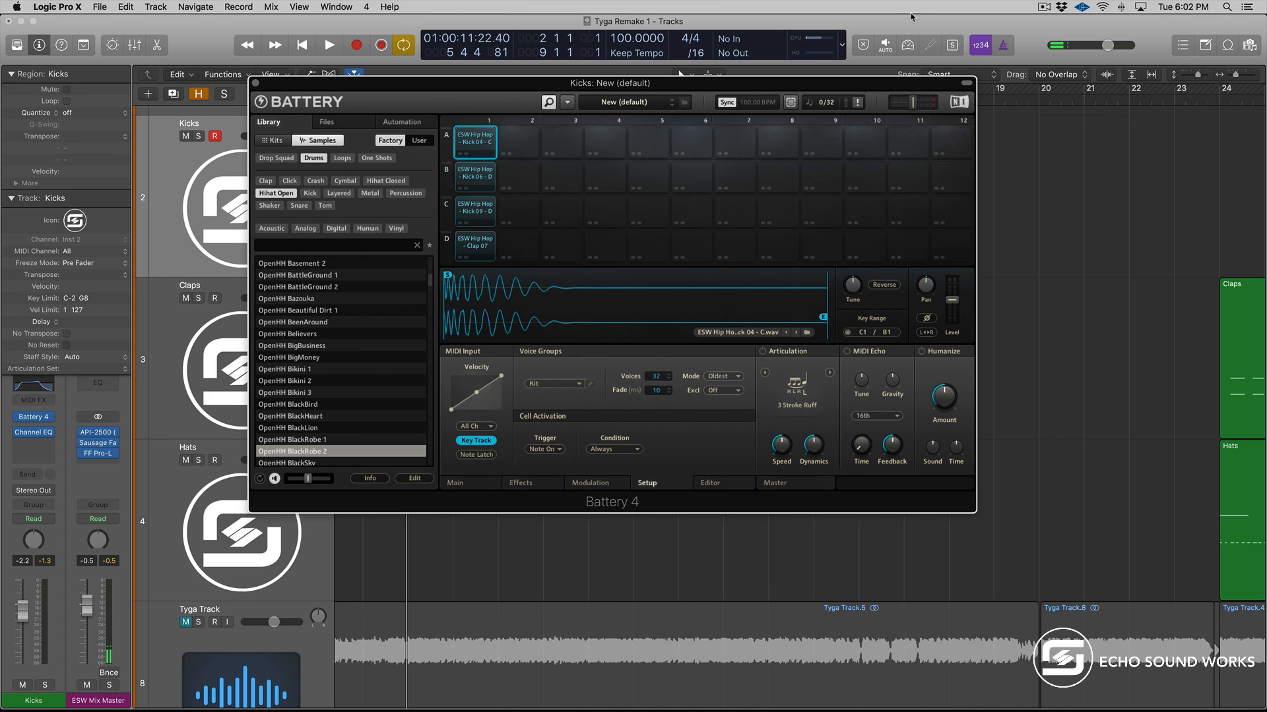
key(space)
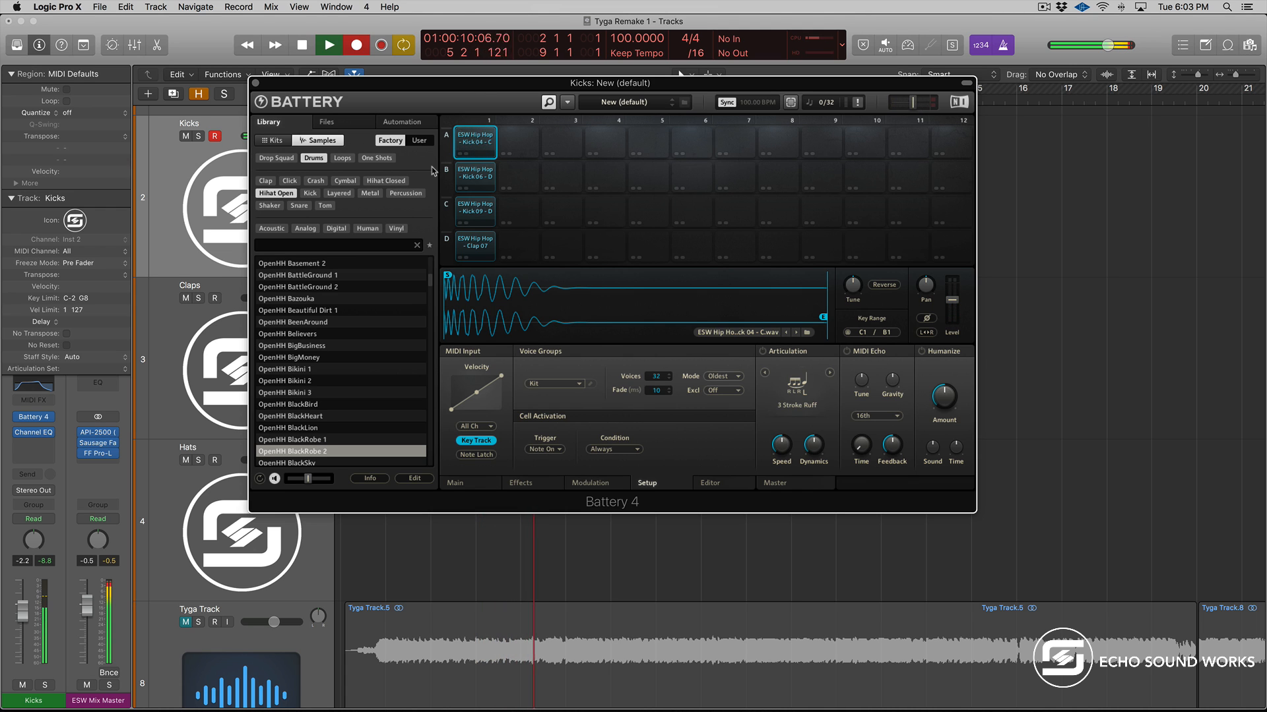
key(space)
click(596, 331)
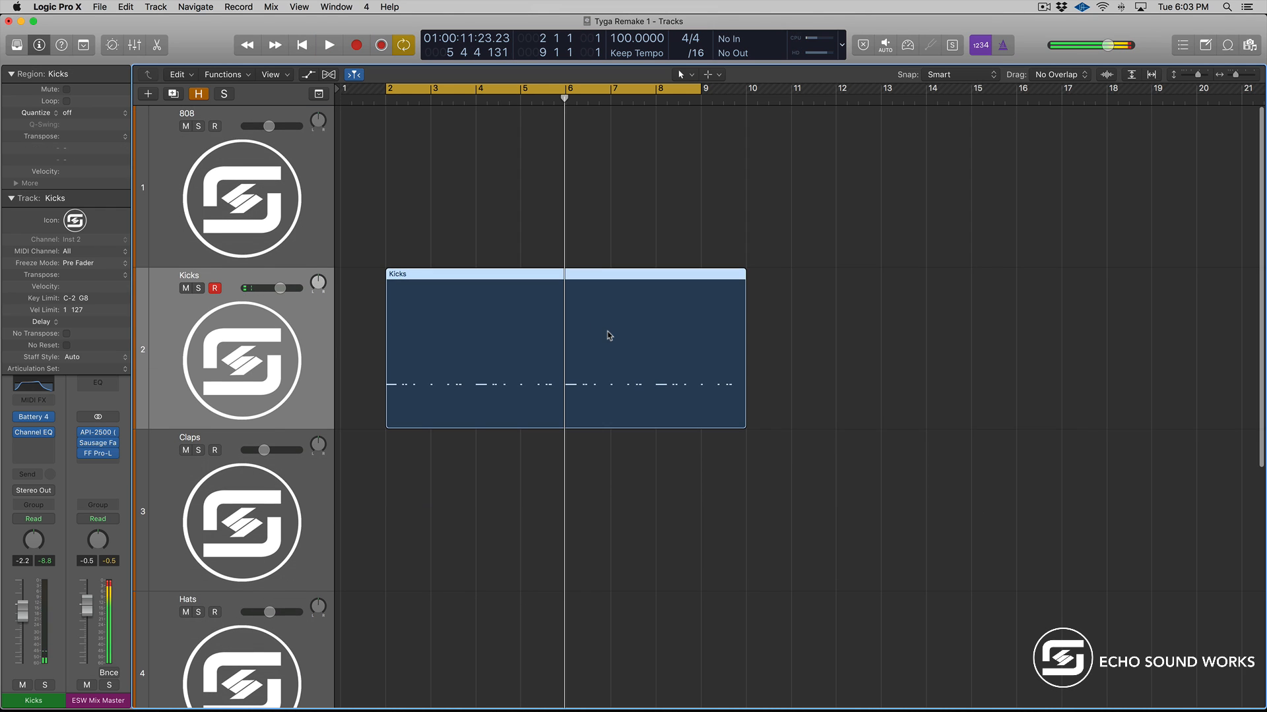
Delete the unwanted audio region recorded on the Tutorial Vox 2019 track.
scroll(600, 333, down, 8)
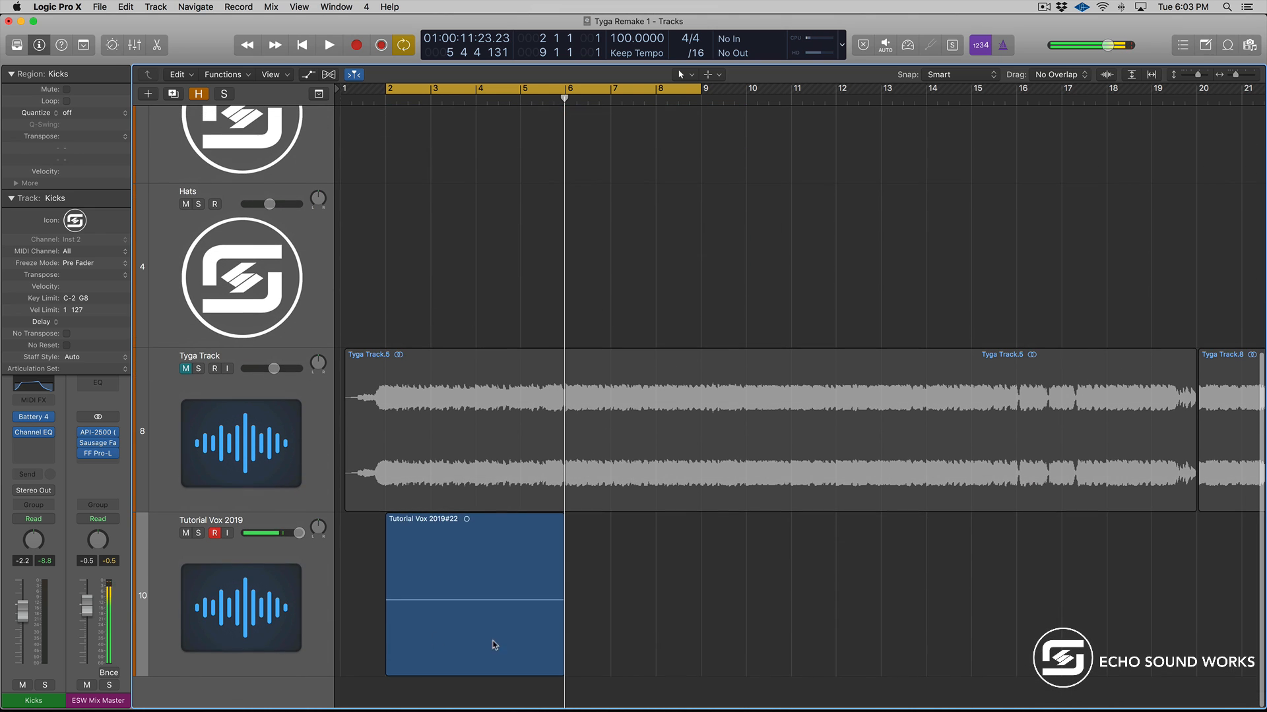
click(418, 639)
key(Delete)
key(Return)
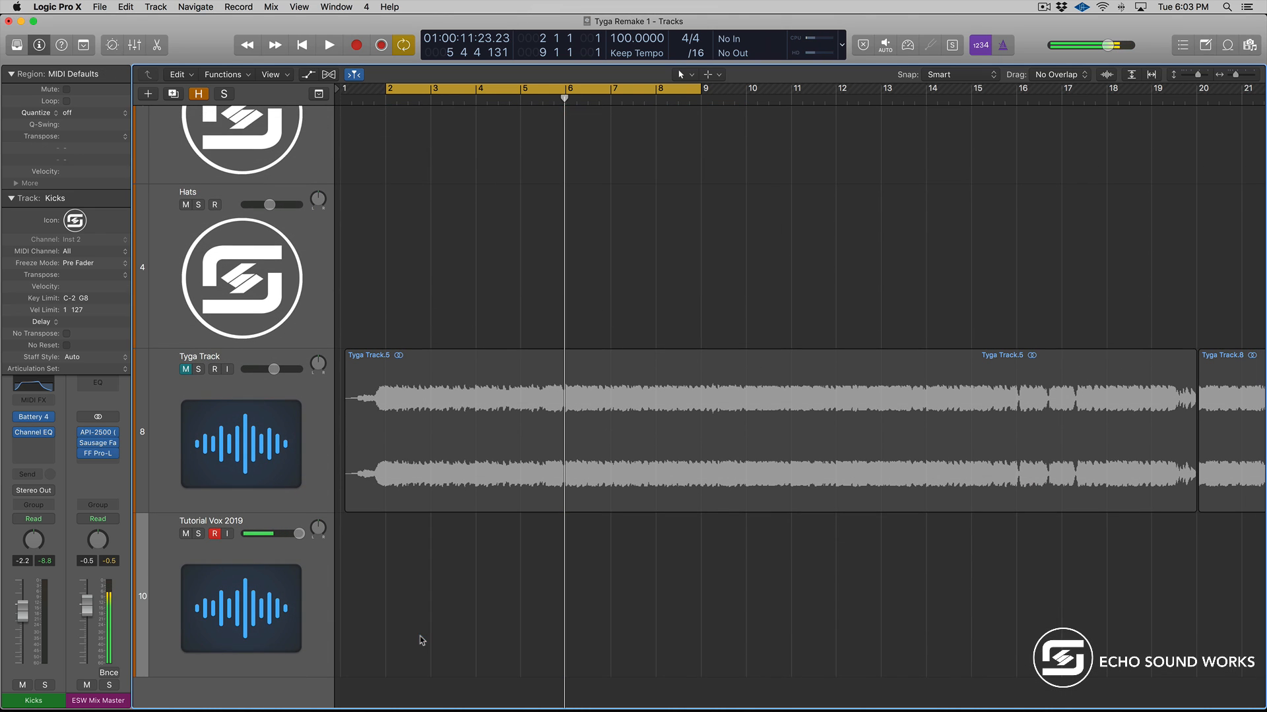
Lower the unmuted Tyga Track's volume, compare it with the kick pattern during playback, and mute it again.
click(185, 369)
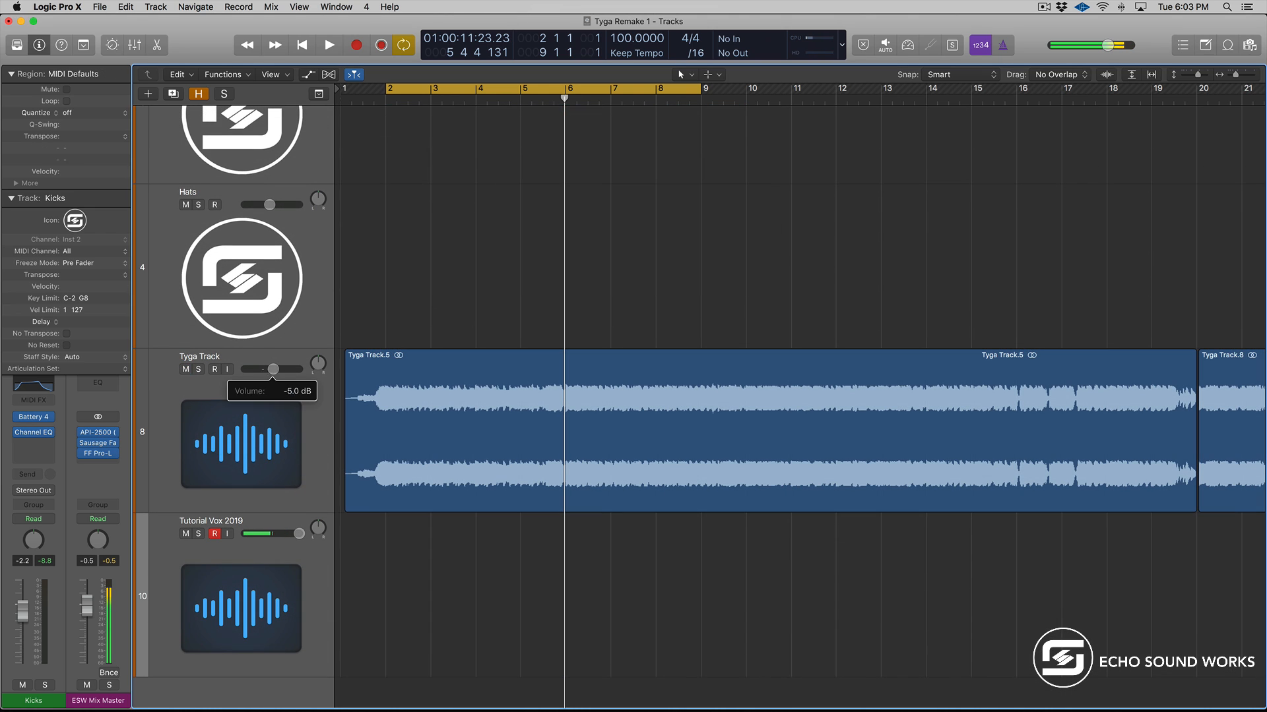
key(space)
drag(273, 369, 264, 369)
scroll(356, 369, up, 5)
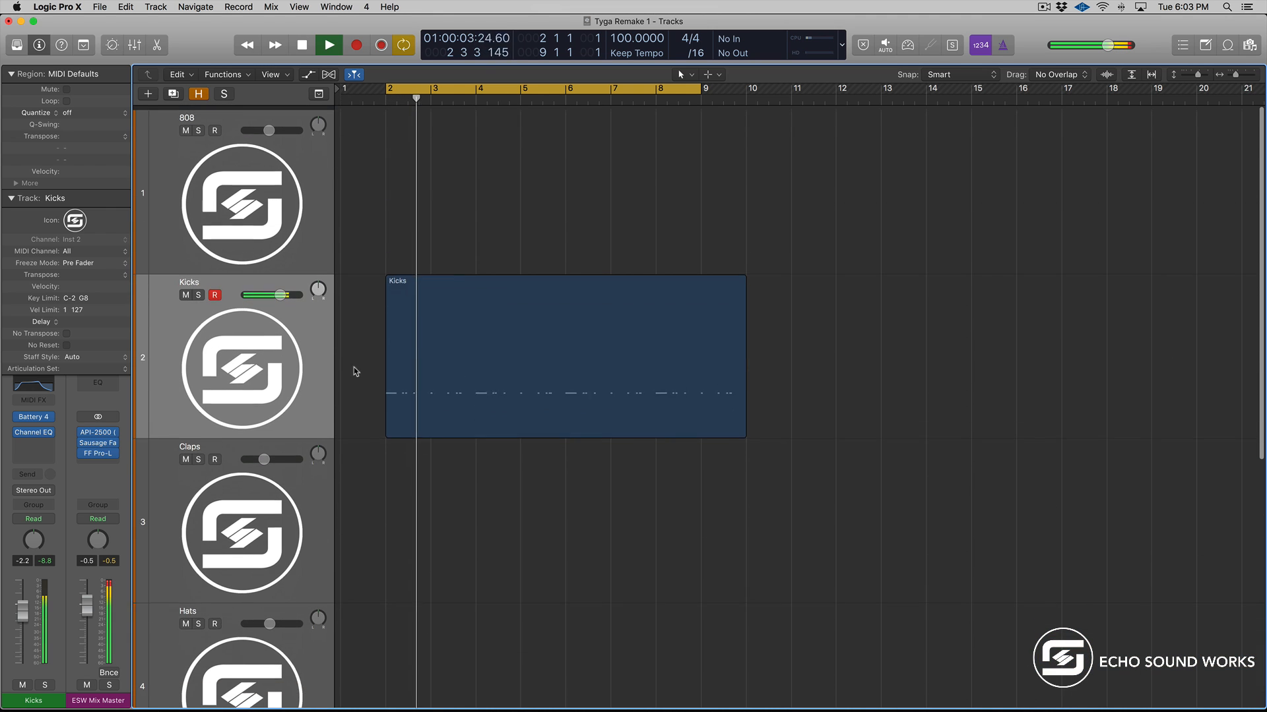
scroll(356, 371, down, 2)
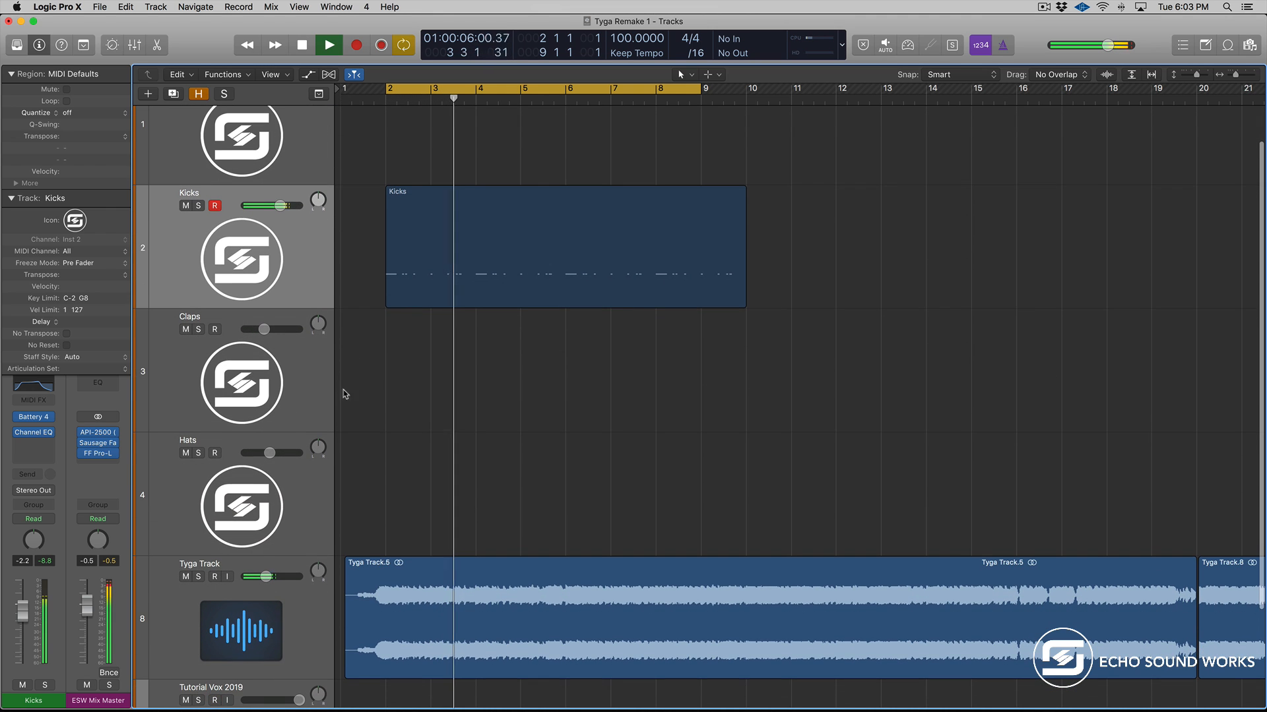
click(185, 578)
key(space)
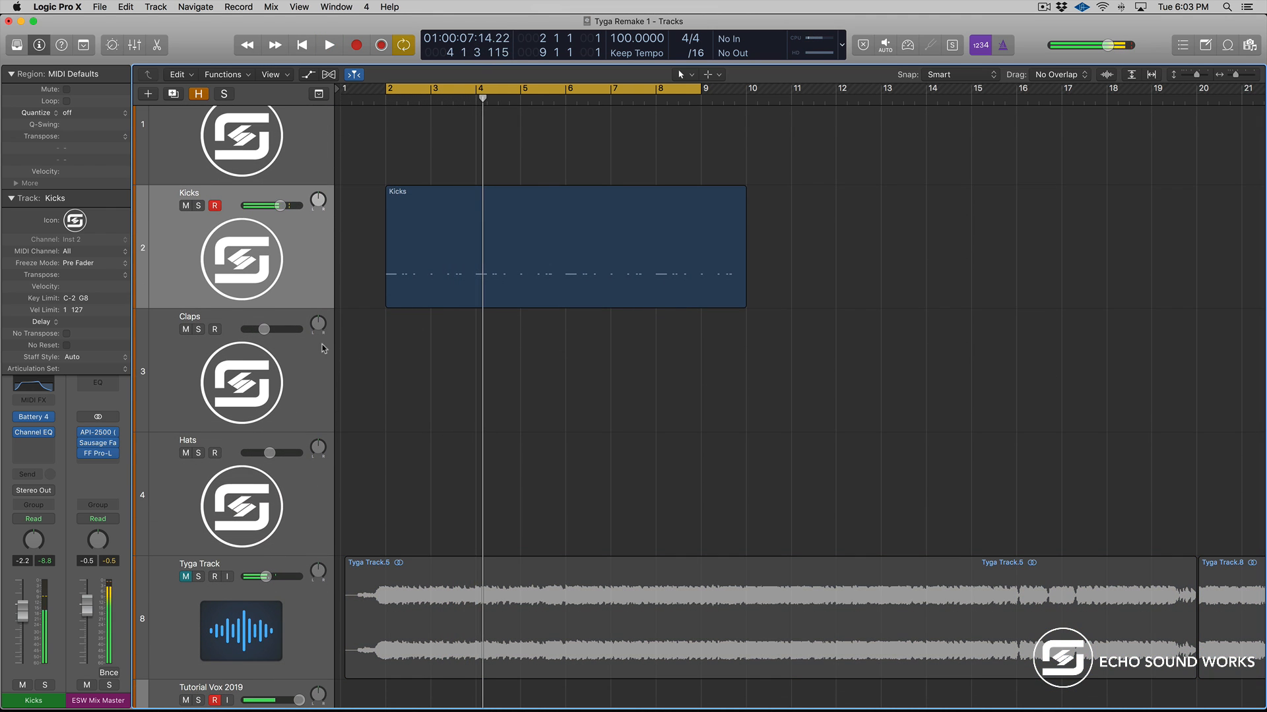
Open Battery 4 on the Claps track and audition the ESW Hip Hop Clap 01 cell.
click(287, 370)
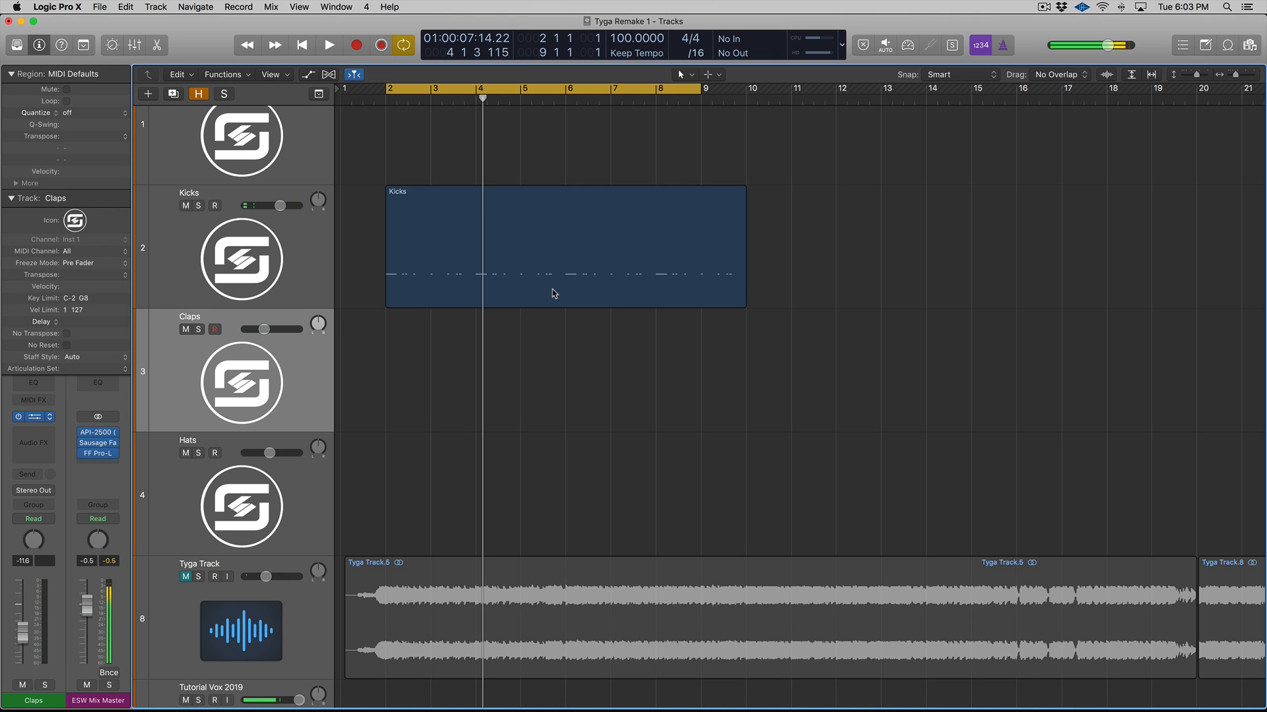
click(279, 384)
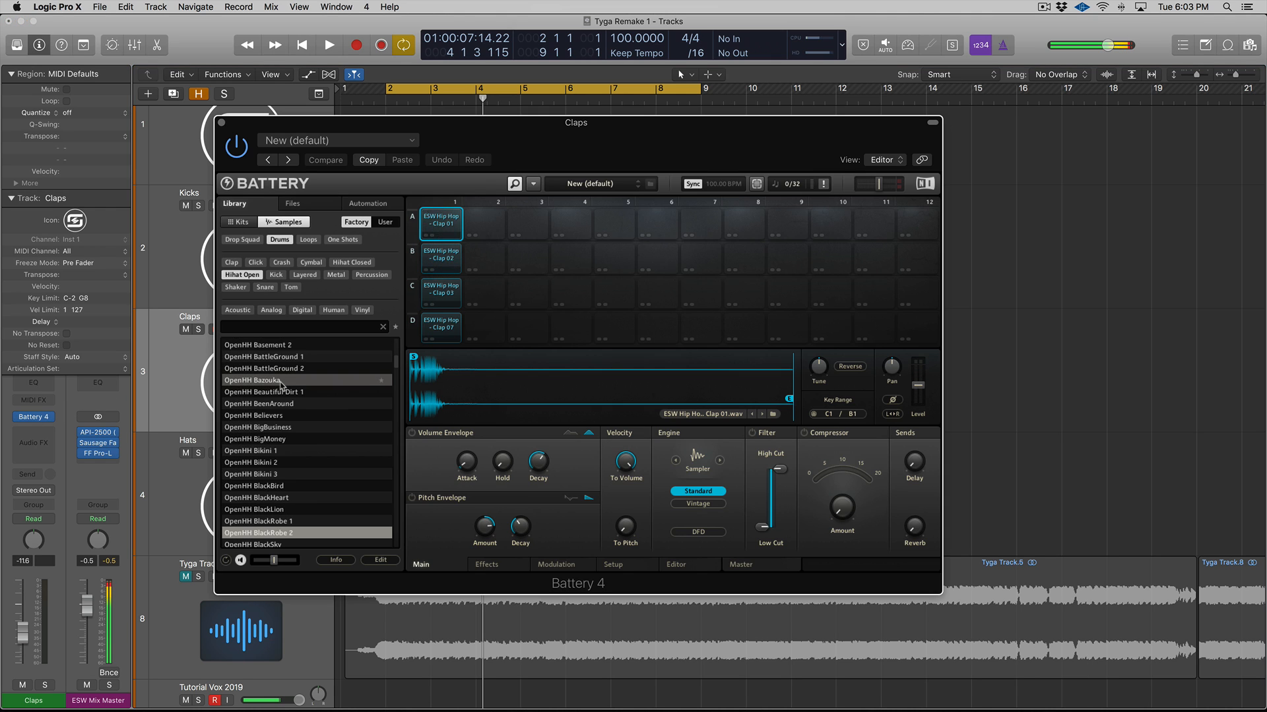
click(442, 226)
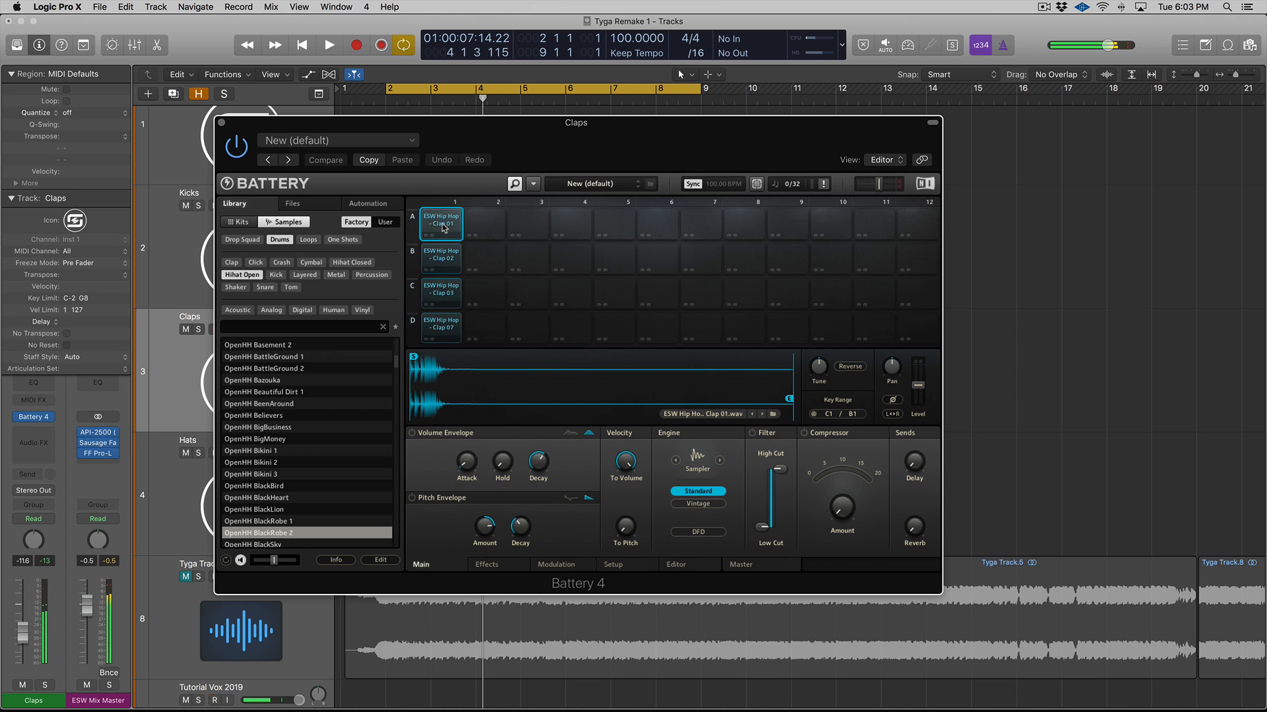
click(433, 238)
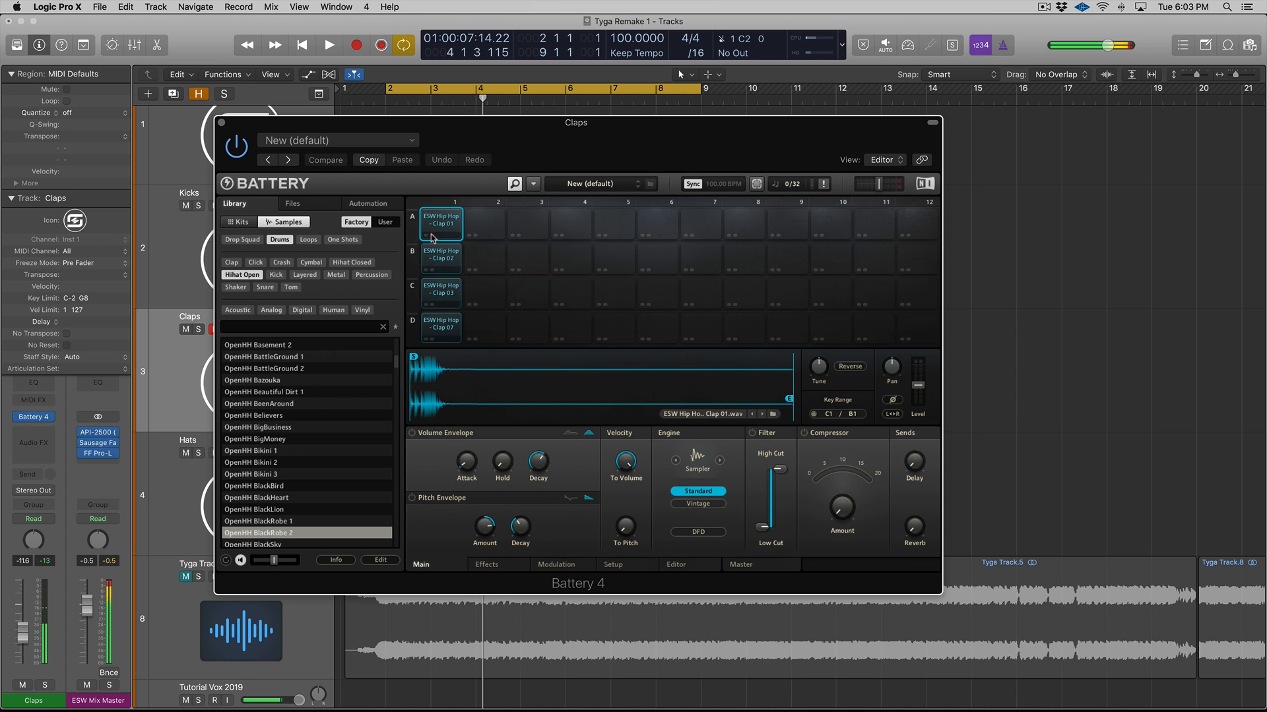
click(433, 239)
Close the sampler window and record a clap pattern on the Claps track from bar 2 to bar 6.
drag(245, 121, 683, 157)
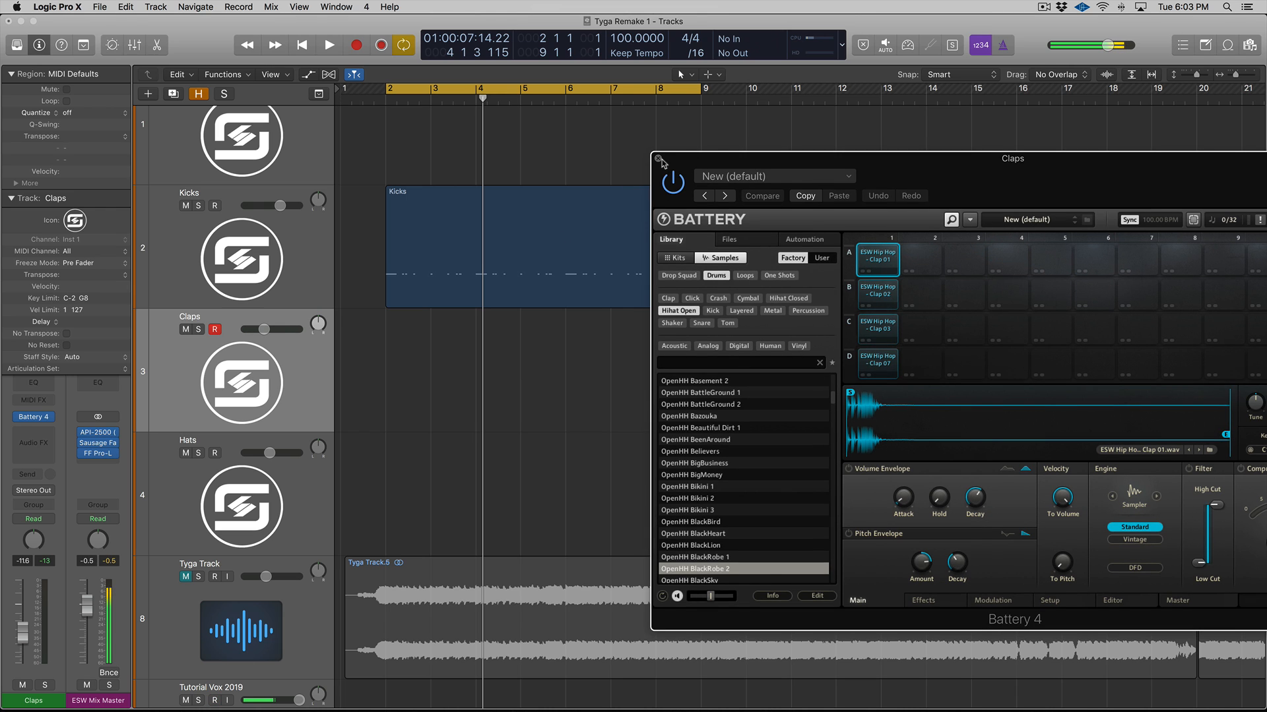
click(659, 160)
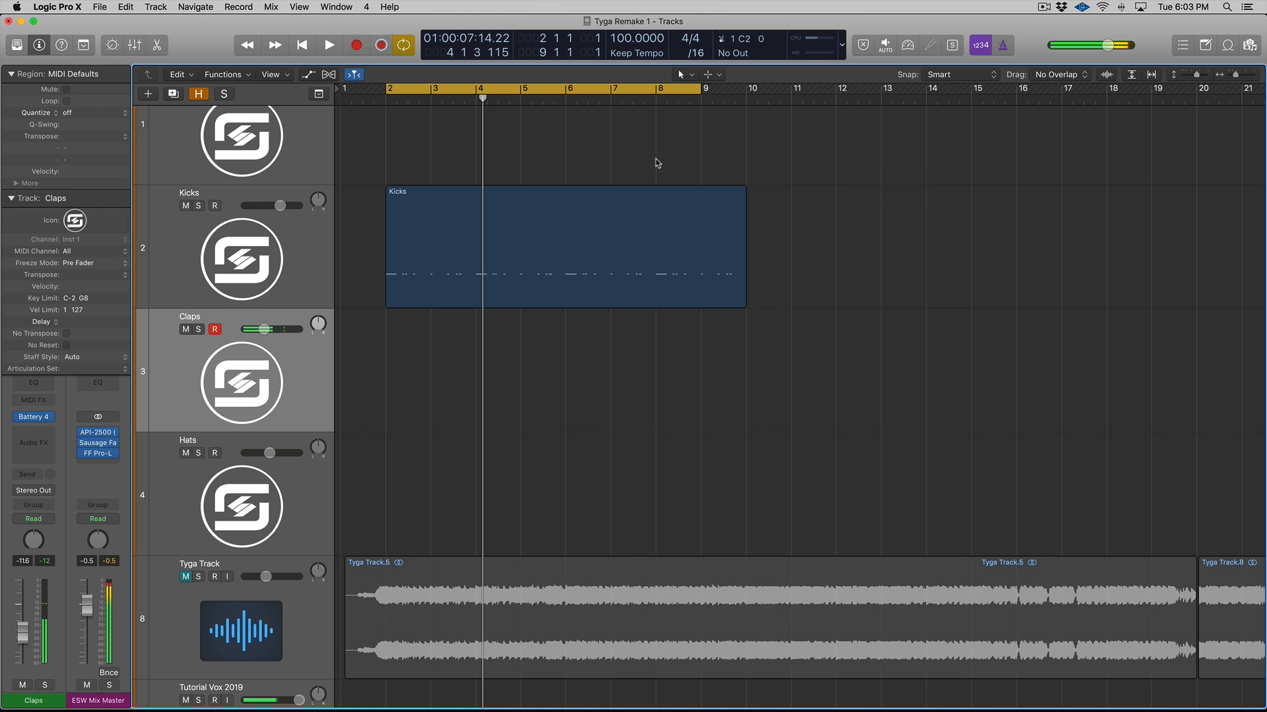
key(r)
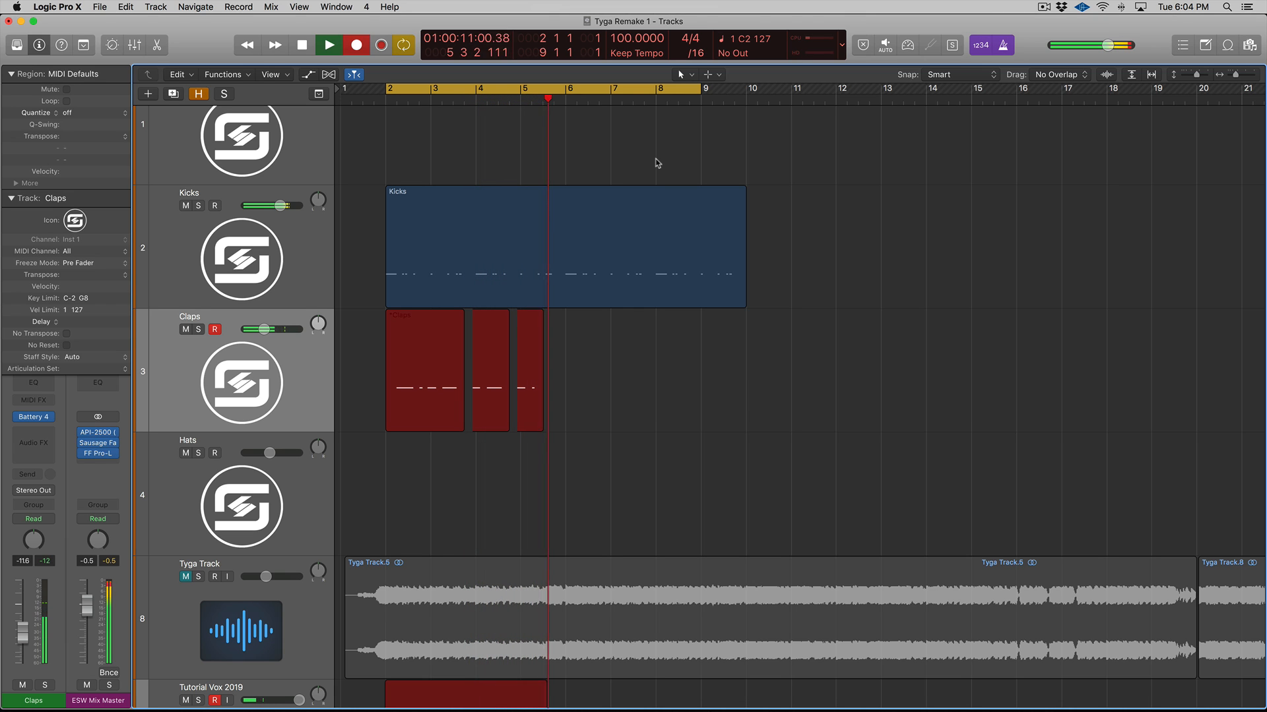
key(space)
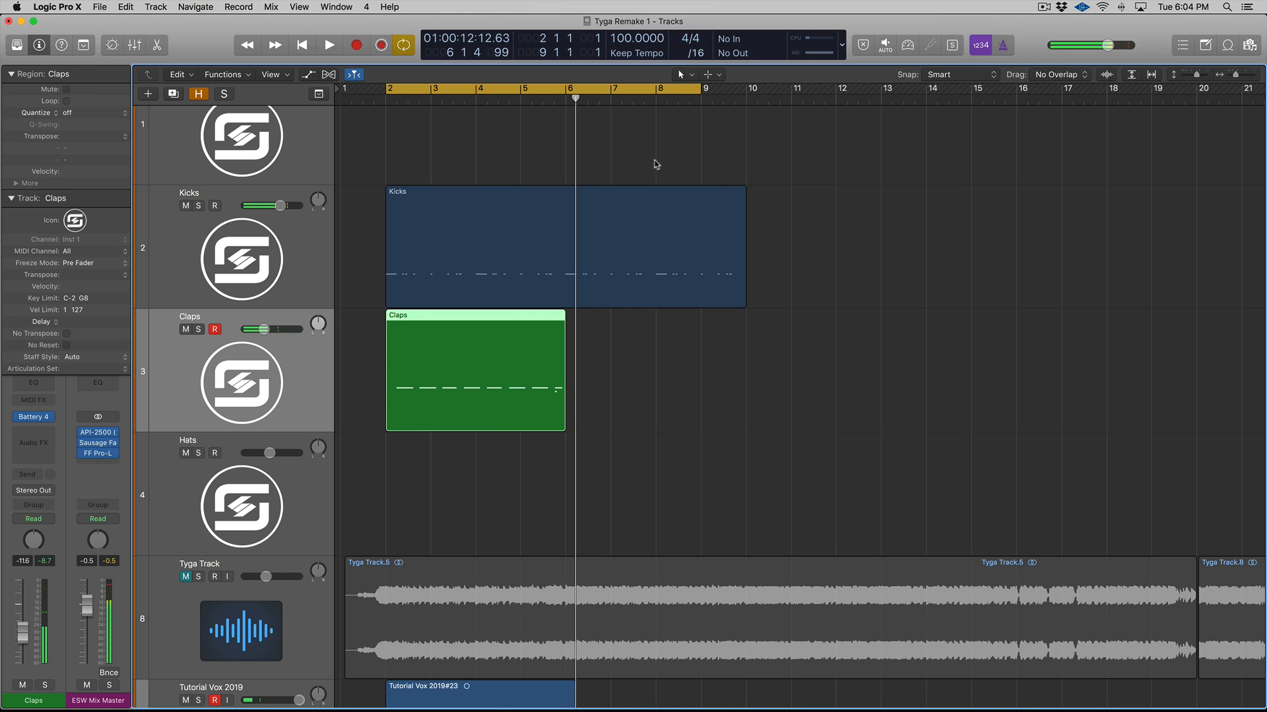
Quantize all notes of the Claps region to 1/16 Note in the Piano Roll and play back the result.
double_click(485, 329)
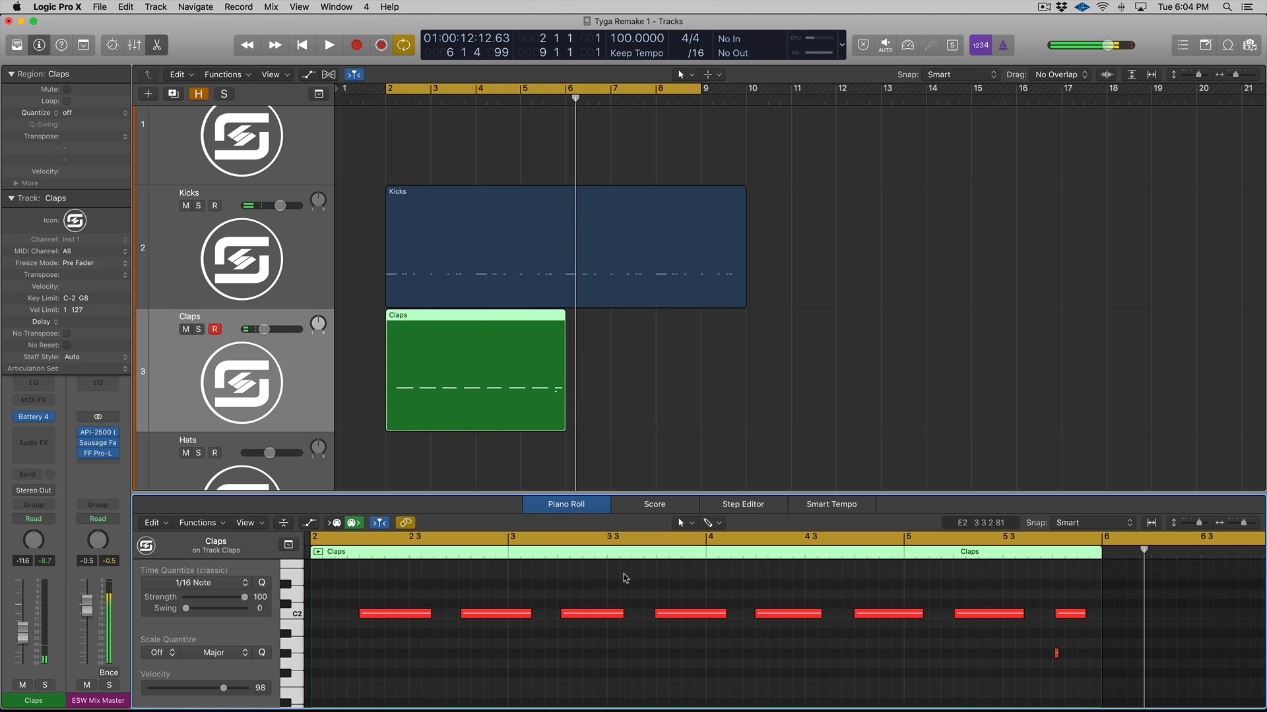
key(super+a)
key(space)
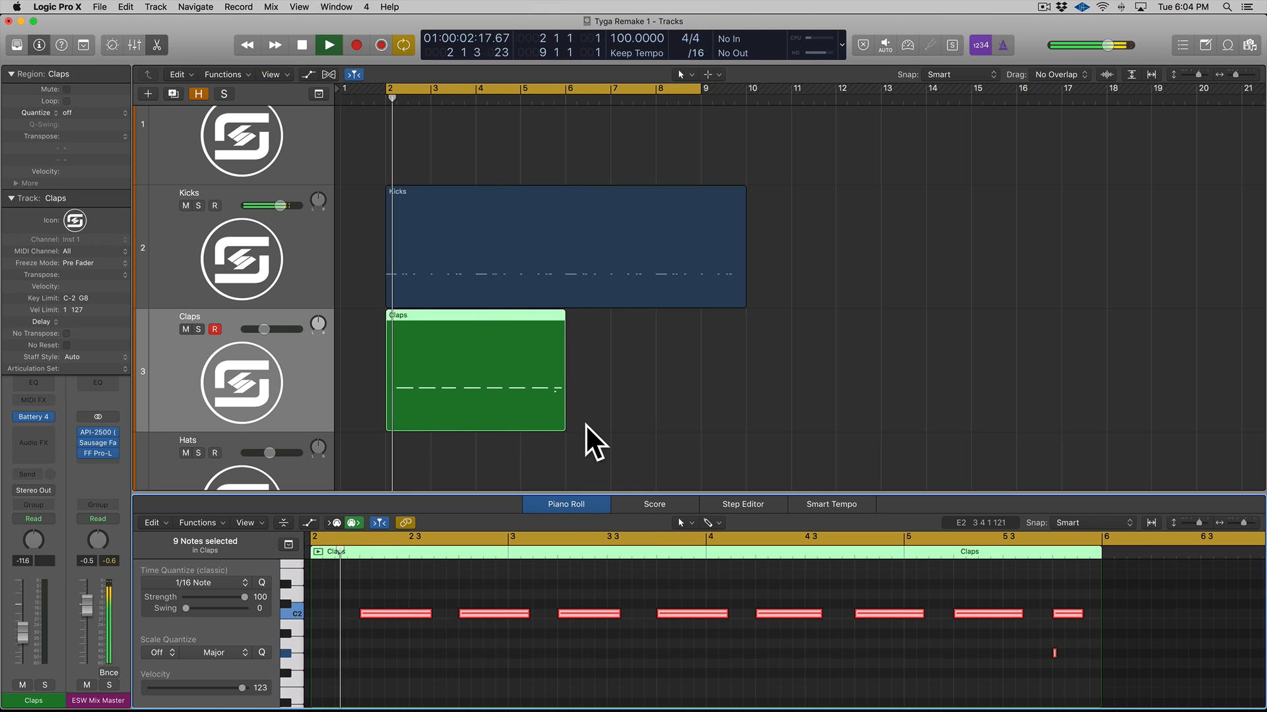
key(space)
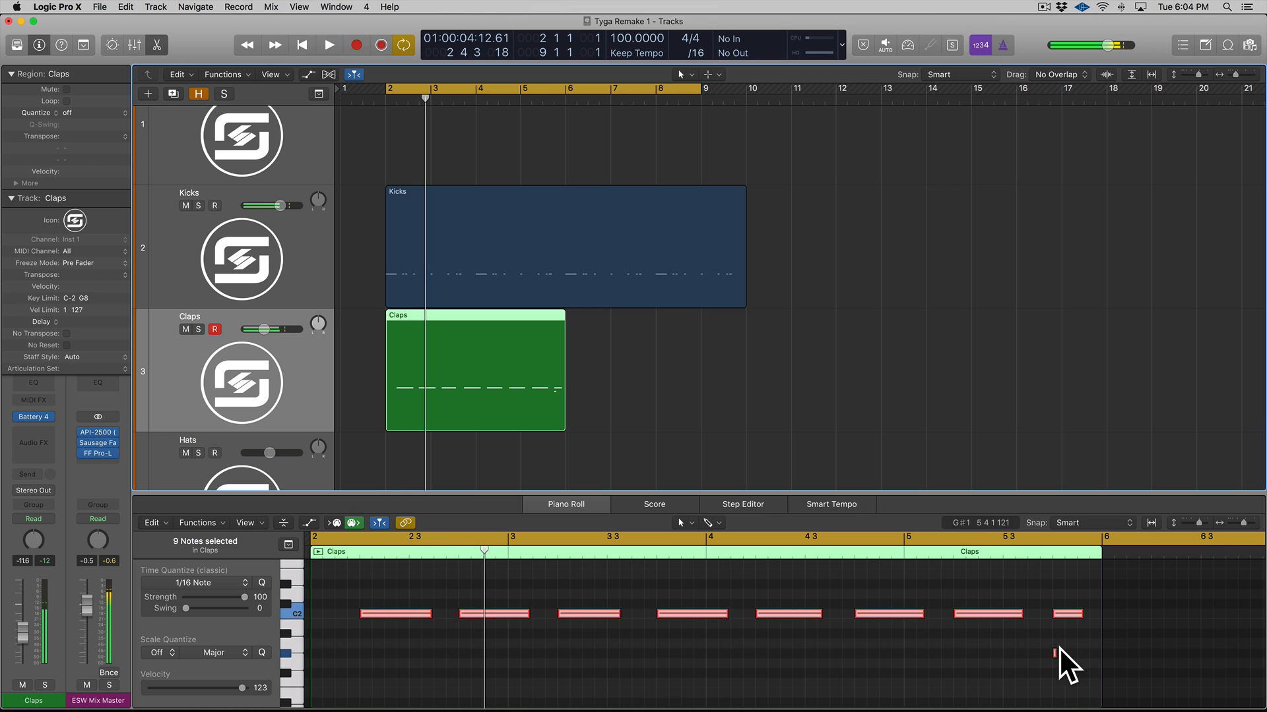
Move the short stray note to C1, aligned with the first clap of the Claps region.
drag(1062, 651, 378, 650)
ctrl+alt+click(378, 650)
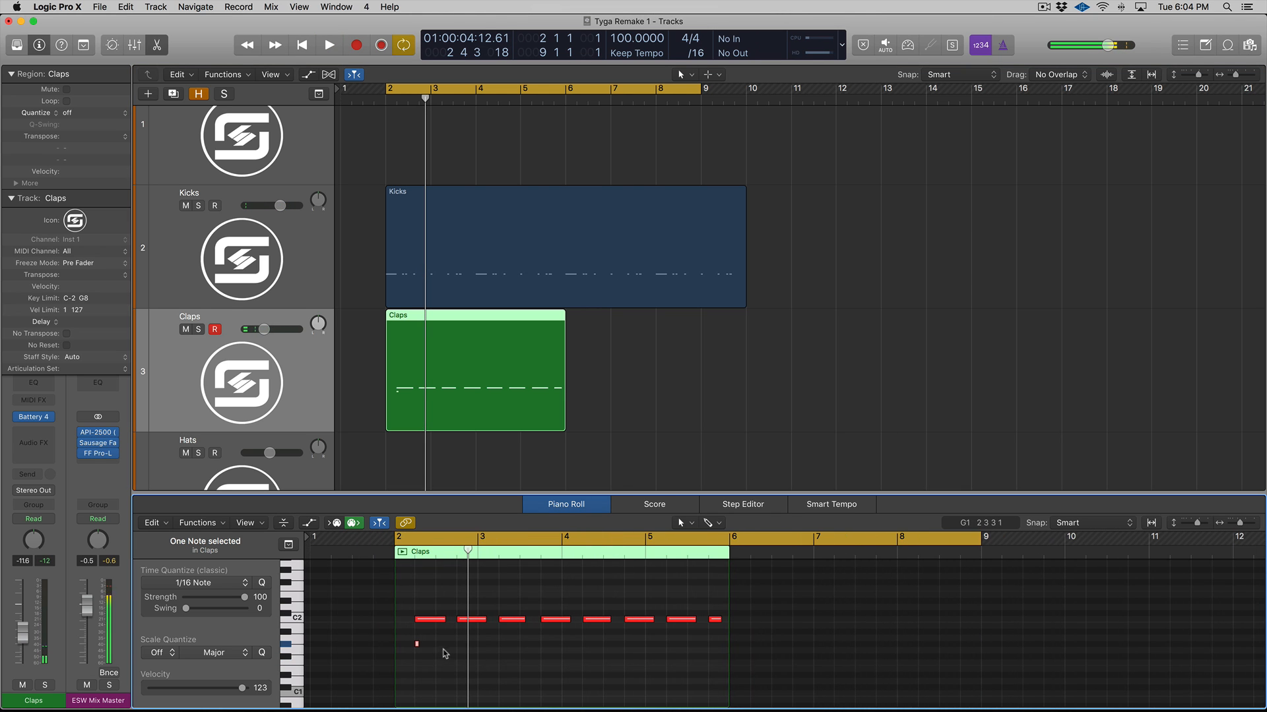
drag(411, 610, 410, 661)
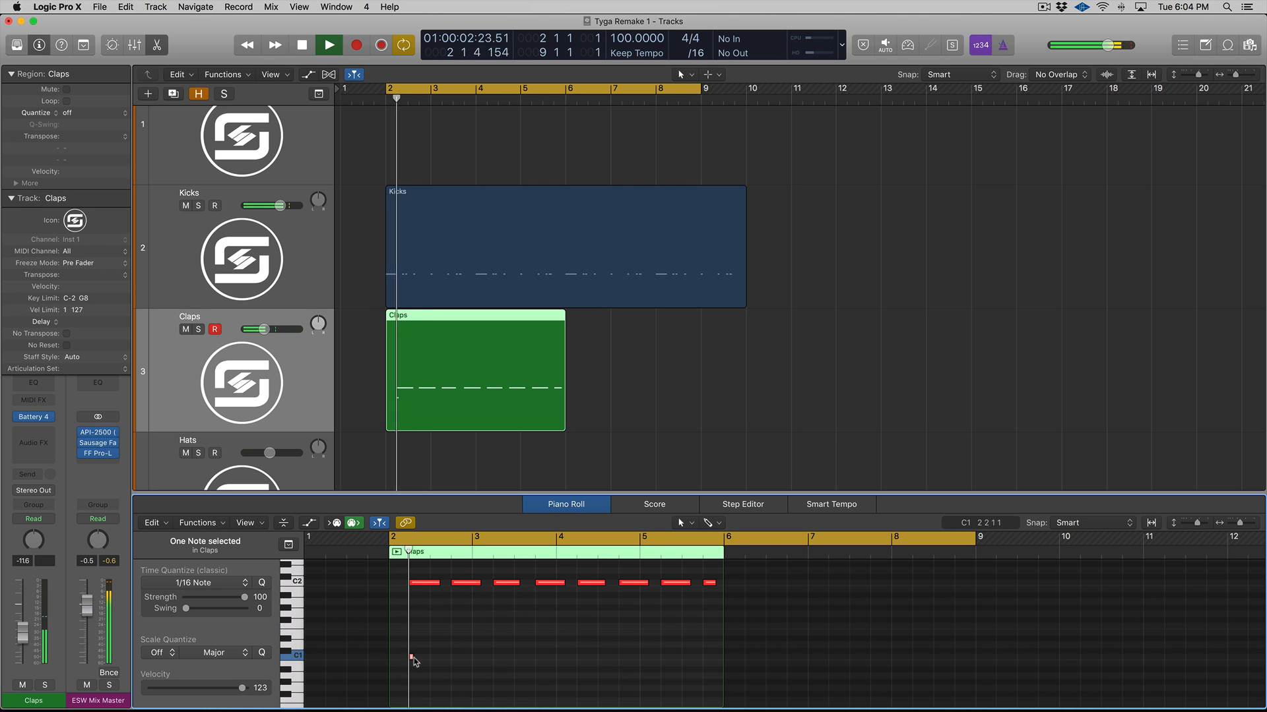
Copy the seven C2 claps after the first one down to C1.
drag(461, 586, 722, 631)
drag(460, 586, 716, 687)
key(t)
click(453, 648)
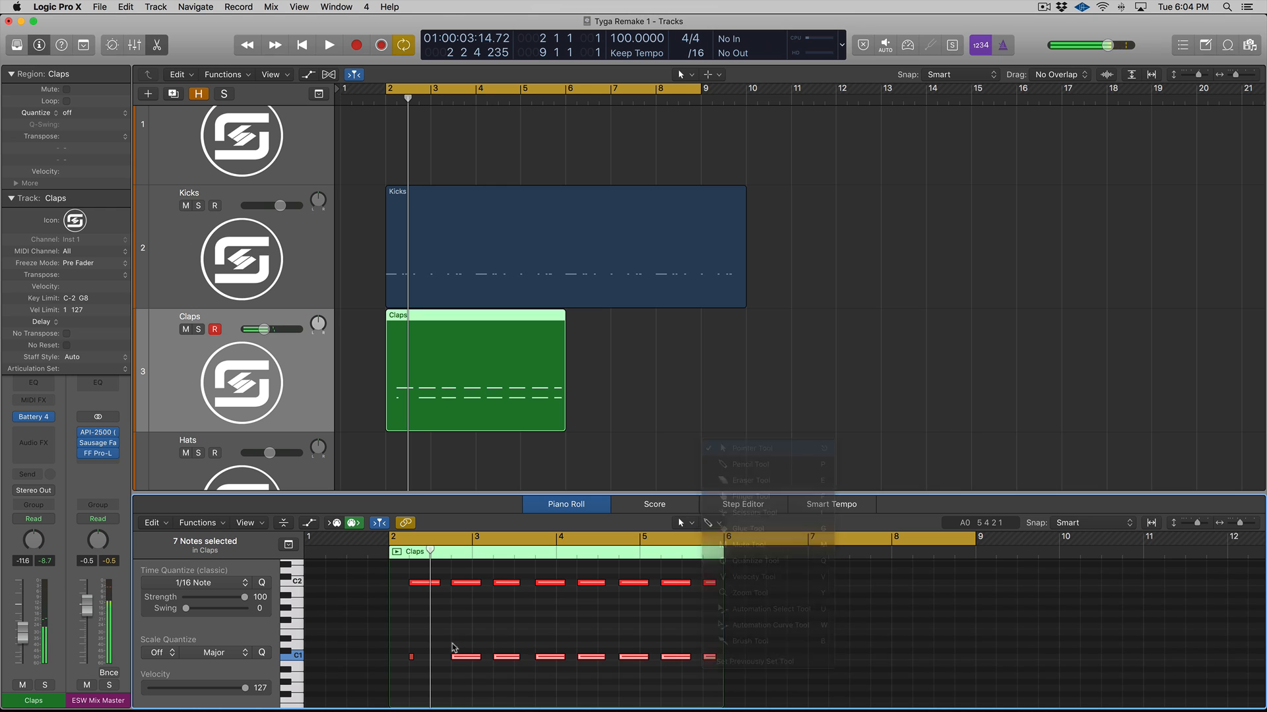
Lengthen the first C1 note to resemble the other claps and select all eight C1 notes.
click(412, 658)
drag(412, 658, 713, 705)
scroll(652, 640, up, 3)
Lower the velocity of the eight selected C1 claps to 75 with the Velocity tool.
key(t)
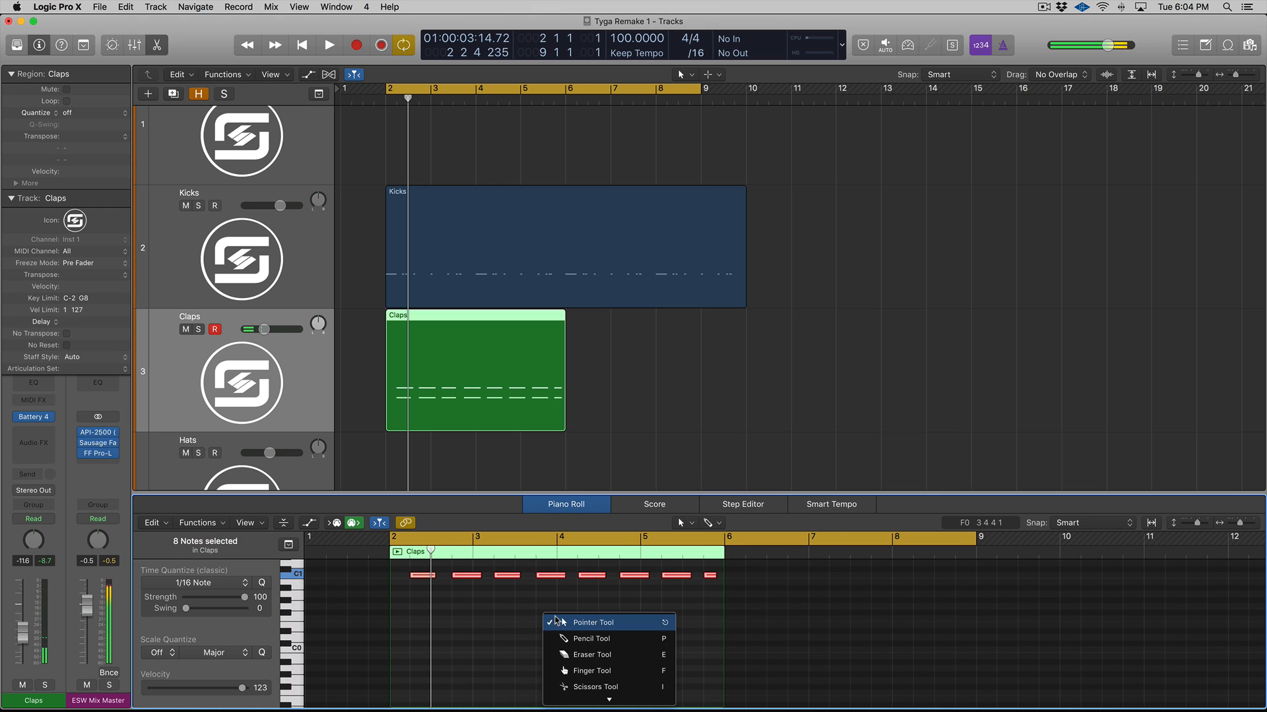
key(v)
scroll(468, 594, up, 2)
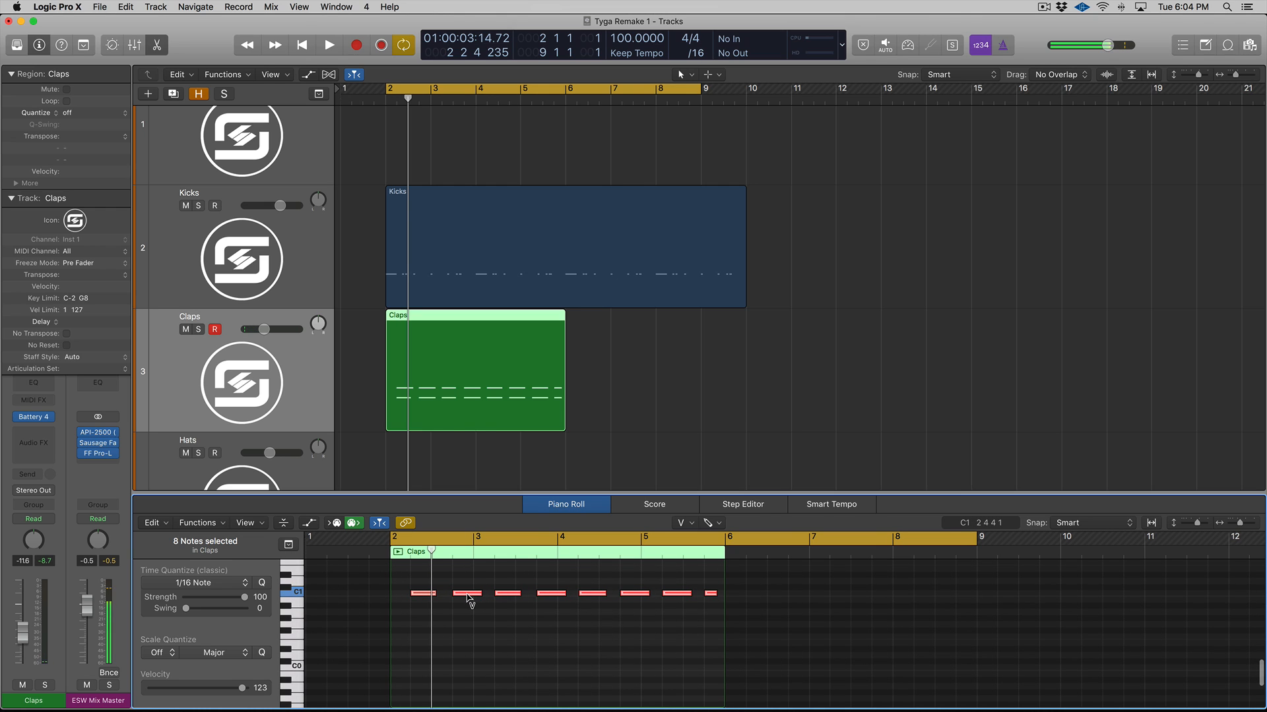
drag(467, 596, 468, 692)
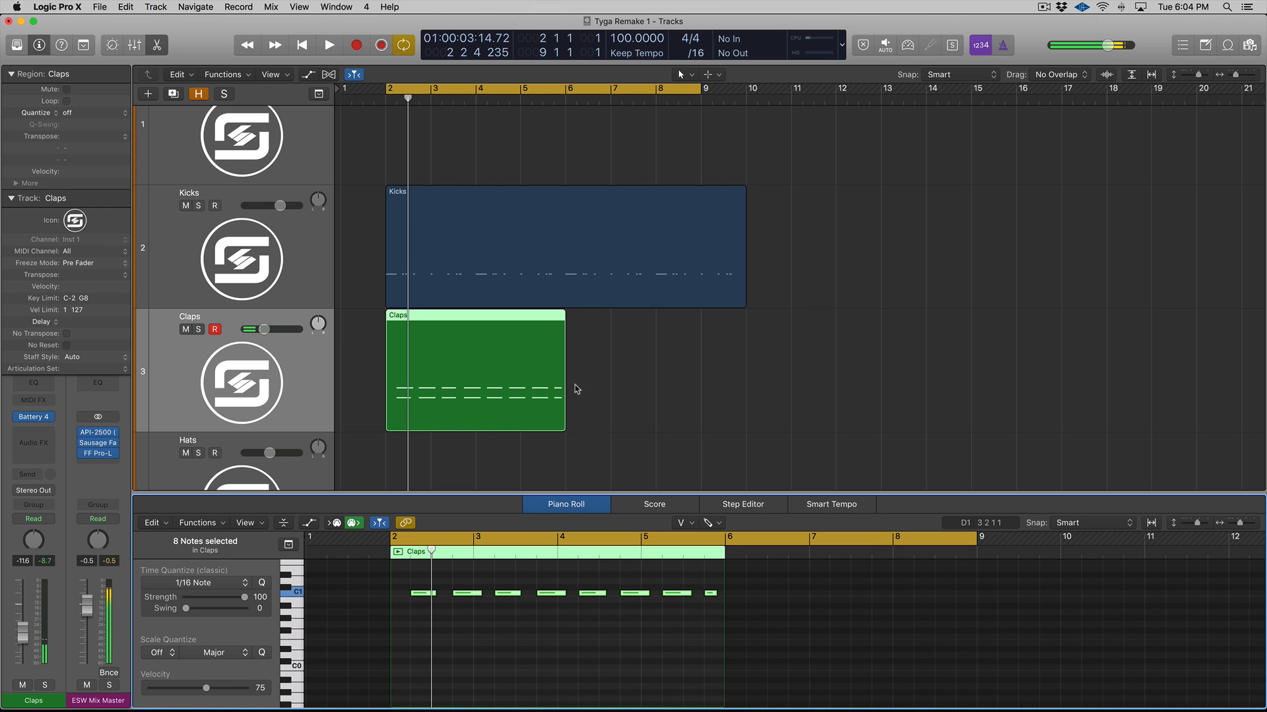
Duplicate the Claps region to bar 6 during playback and select both Claps regions.
key(space)
drag(464, 373, 643, 389)
shift+click(466, 359)
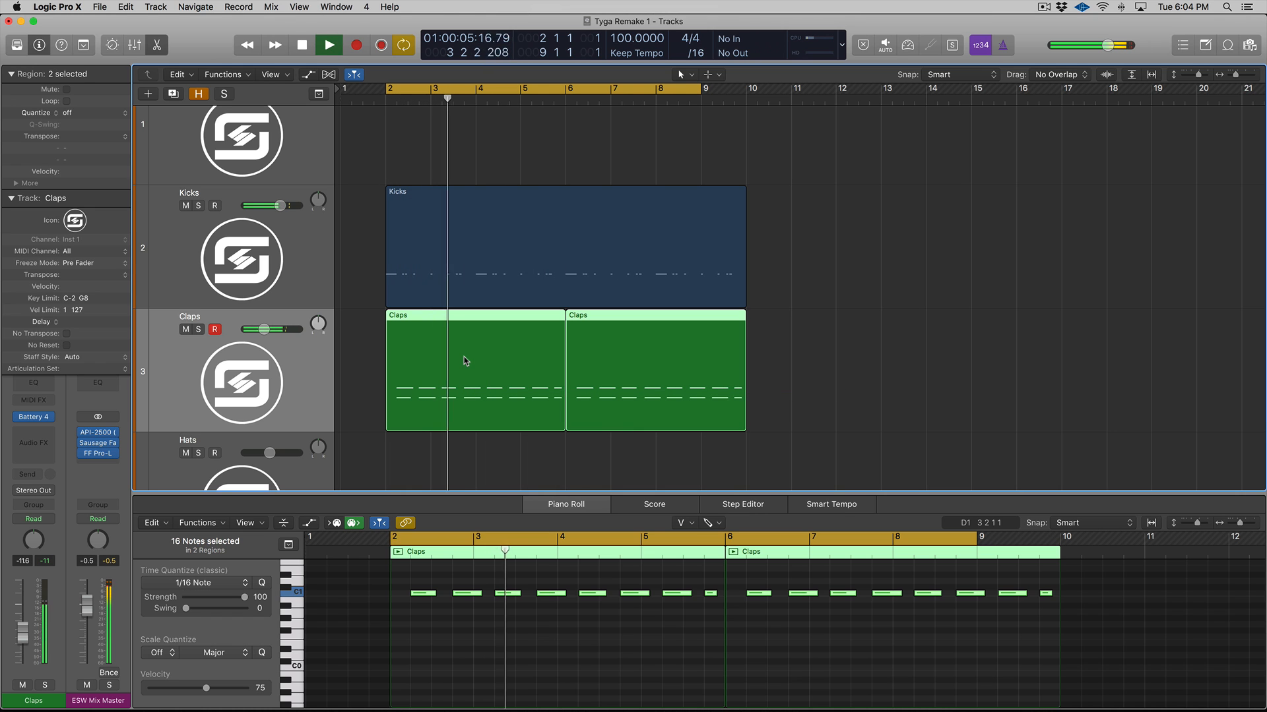
Join the two Claps regions into one and color the joined region dark blue.
key(super+j)
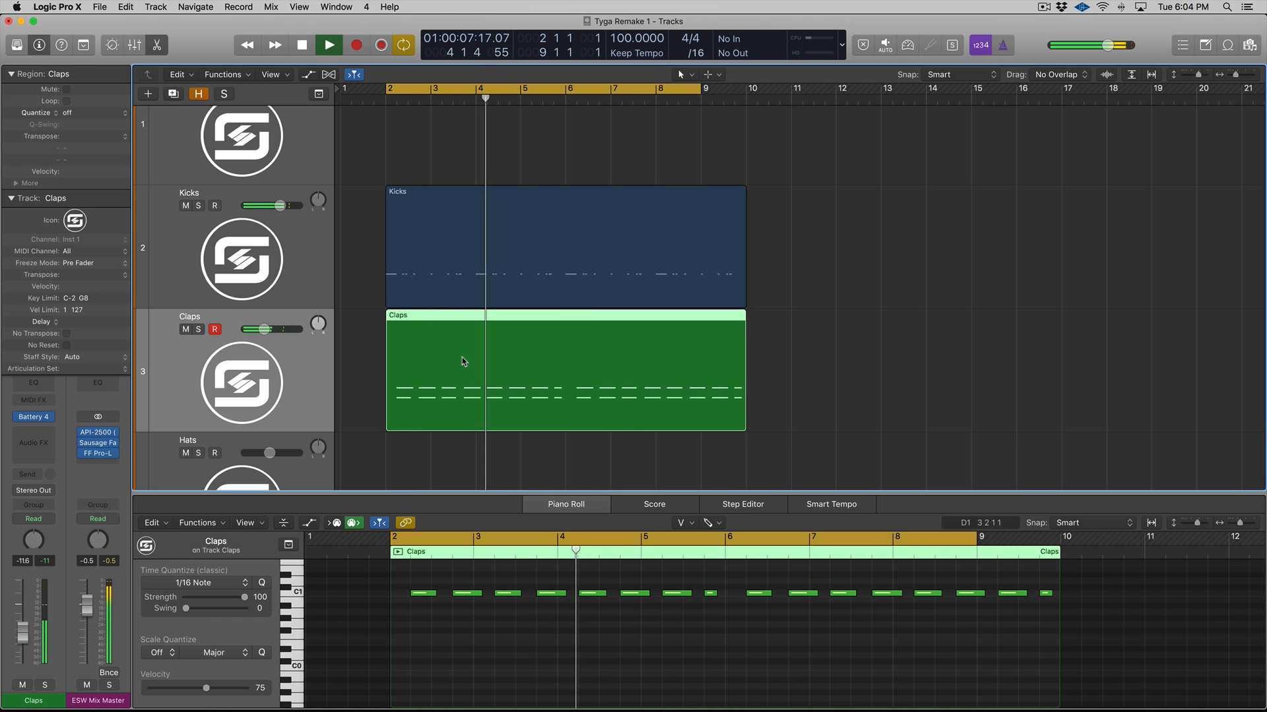
key(alt+c)
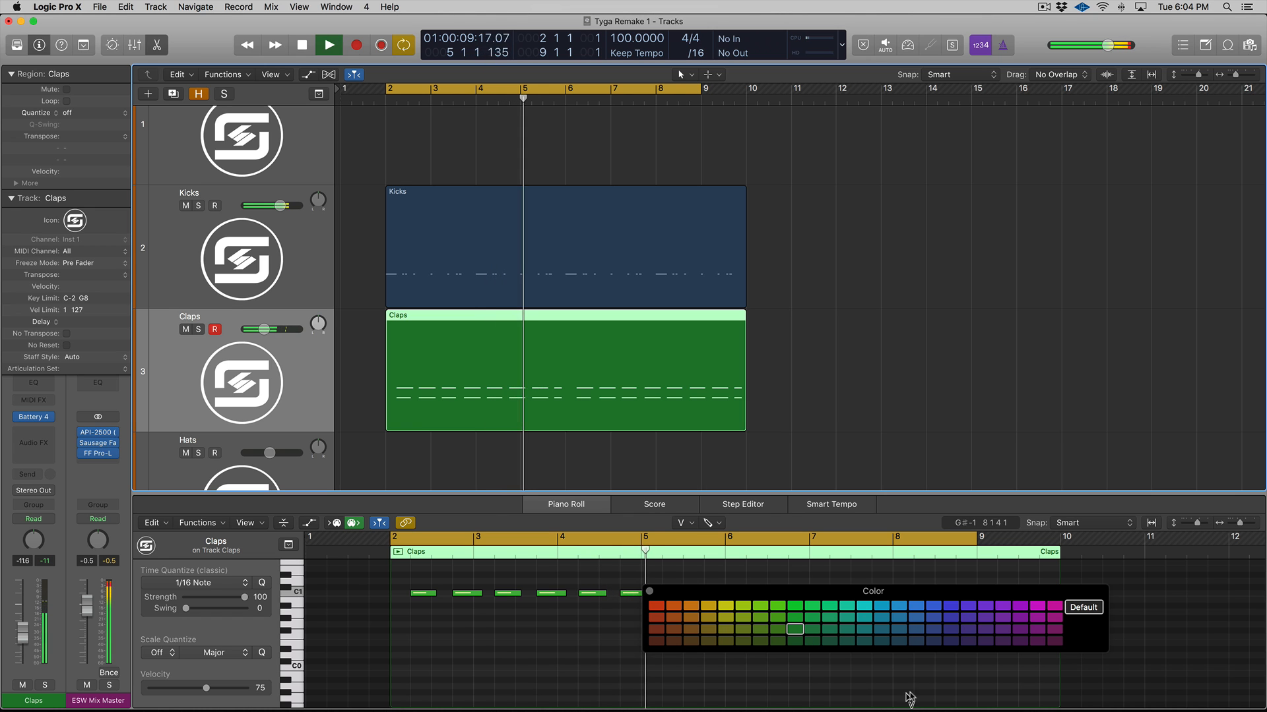
click(898, 641)
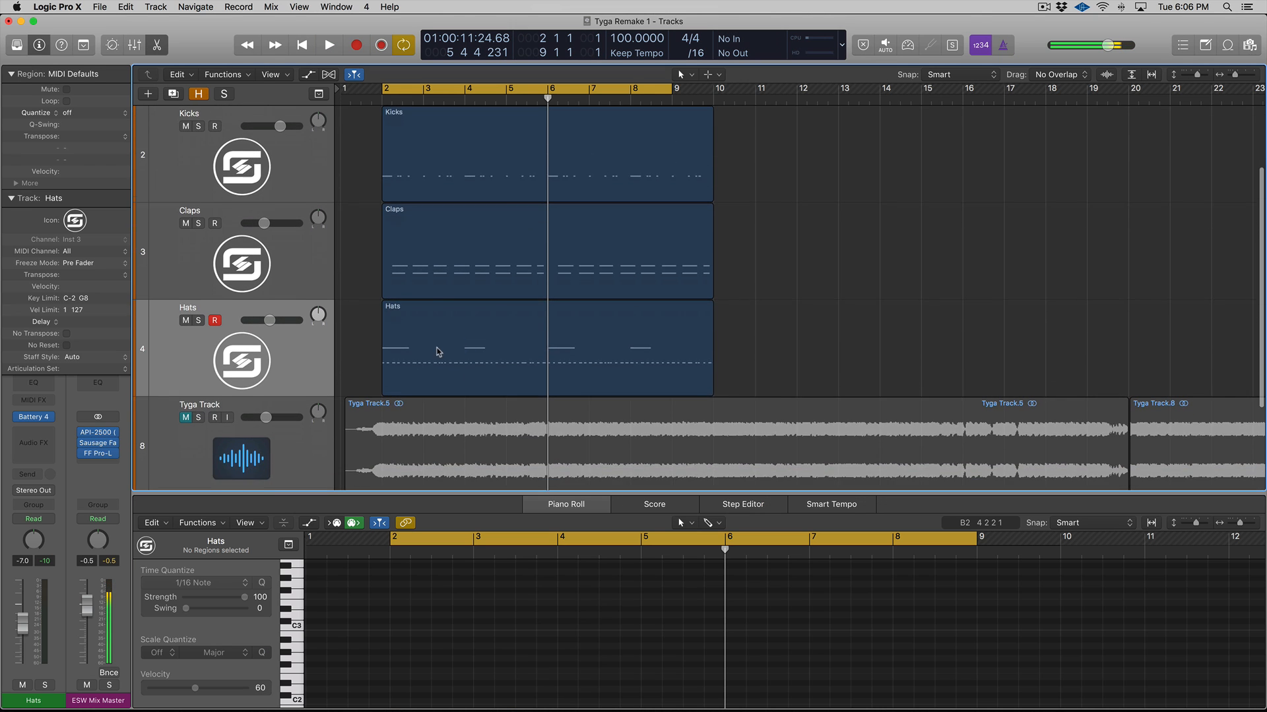
Unmute the Tyga Track and play it alongside the drums for reference.
click(185, 403)
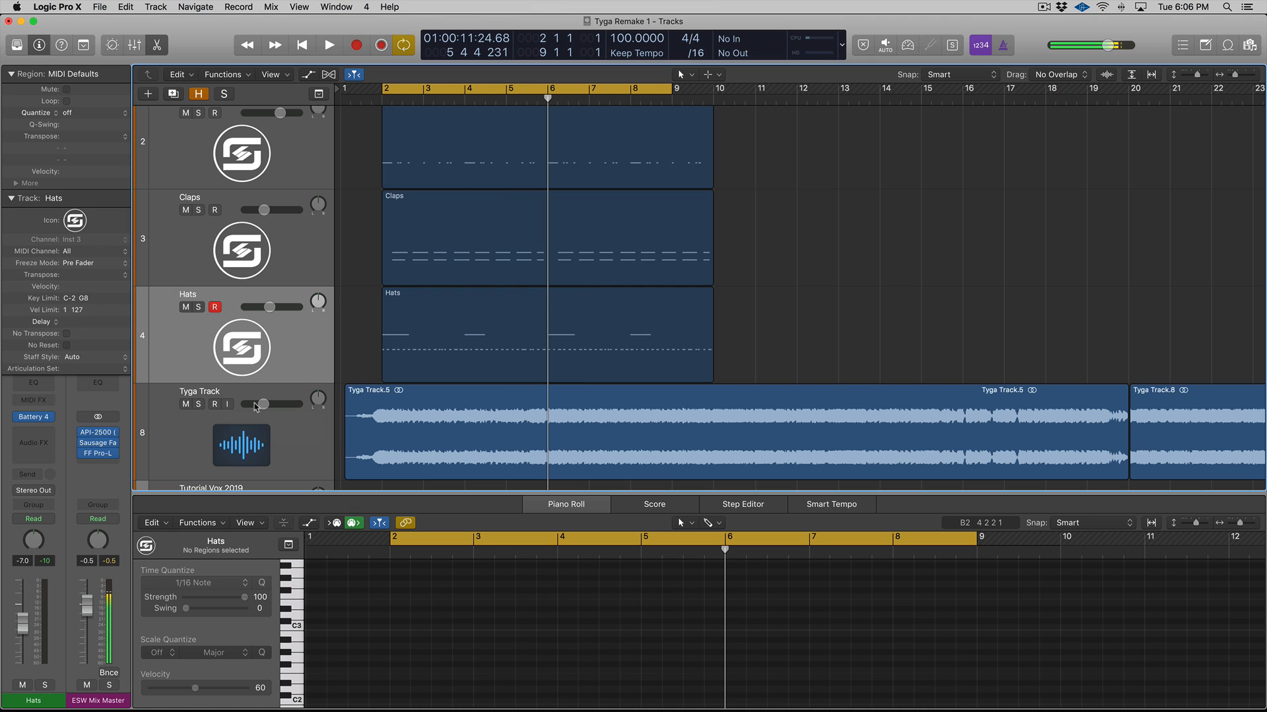
key(space)
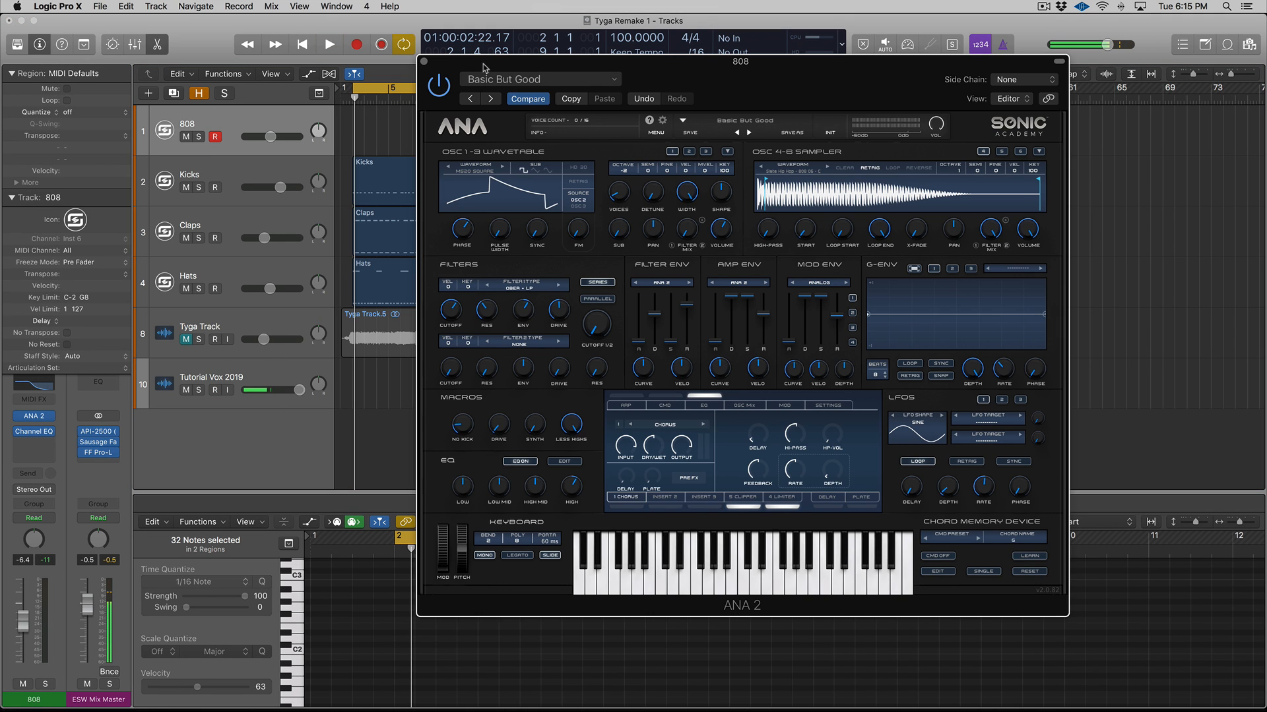
Record an 808 bass pattern over bars 2 to 6 with the ANA 2 instrument and select all its notes.
drag(484, 69, 549, 63)
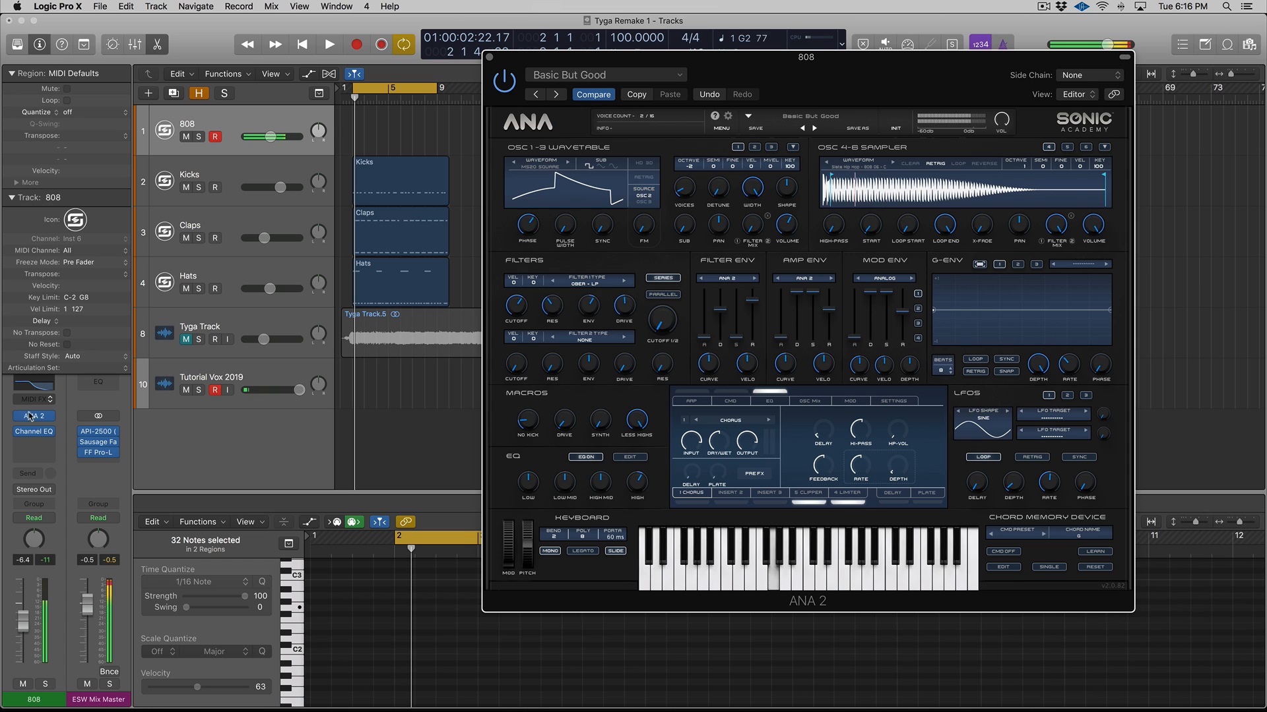
drag(560, 78, 405, 70)
key(r)
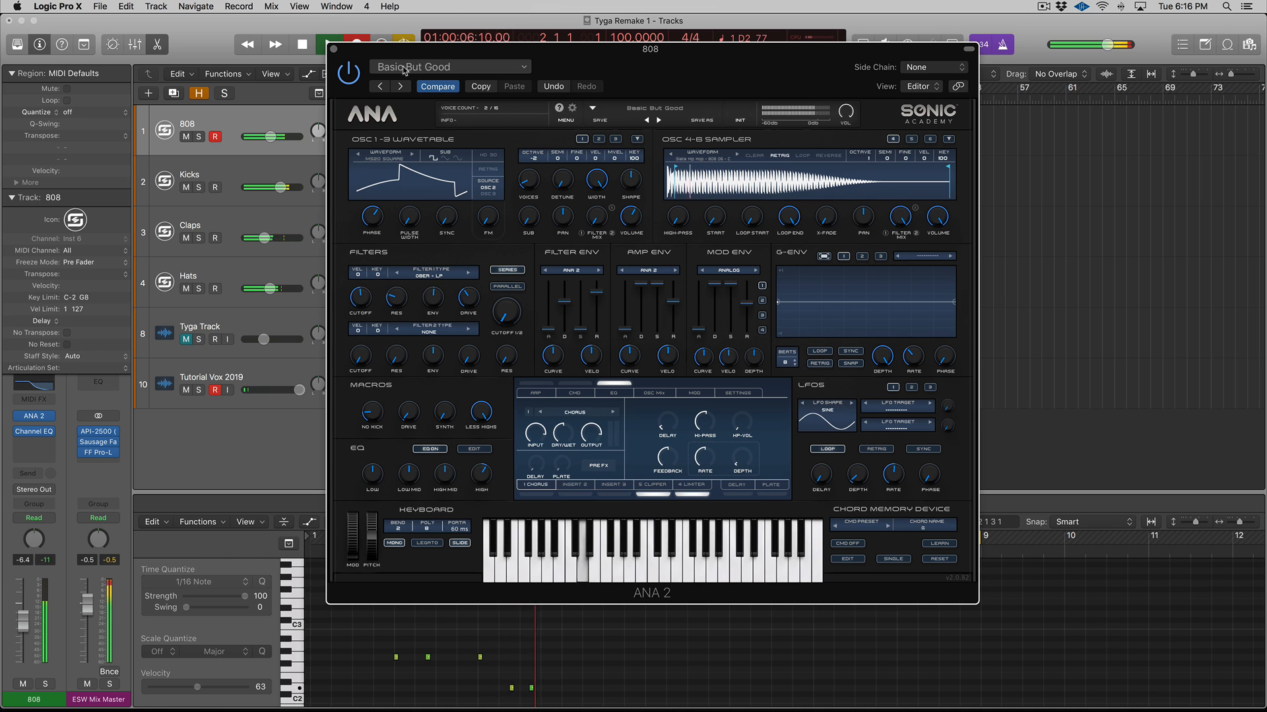
key(space)
click(333, 49)
click(579, 586)
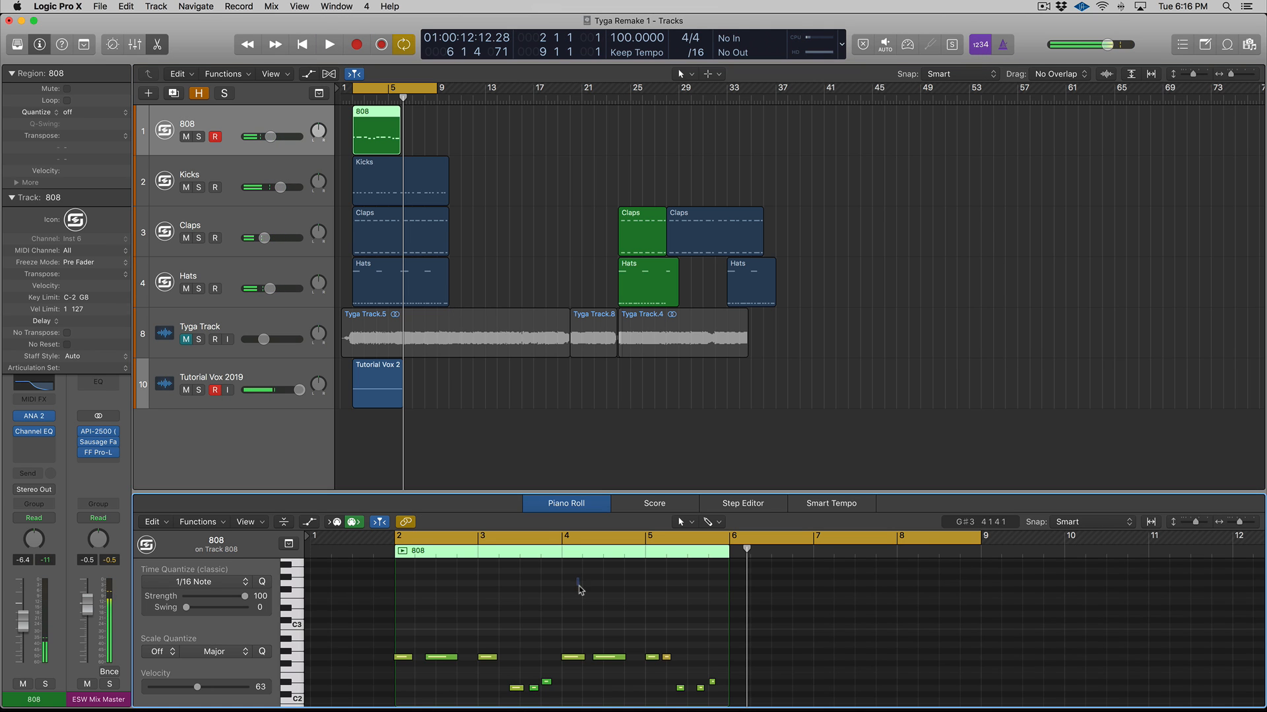
key(super+a)
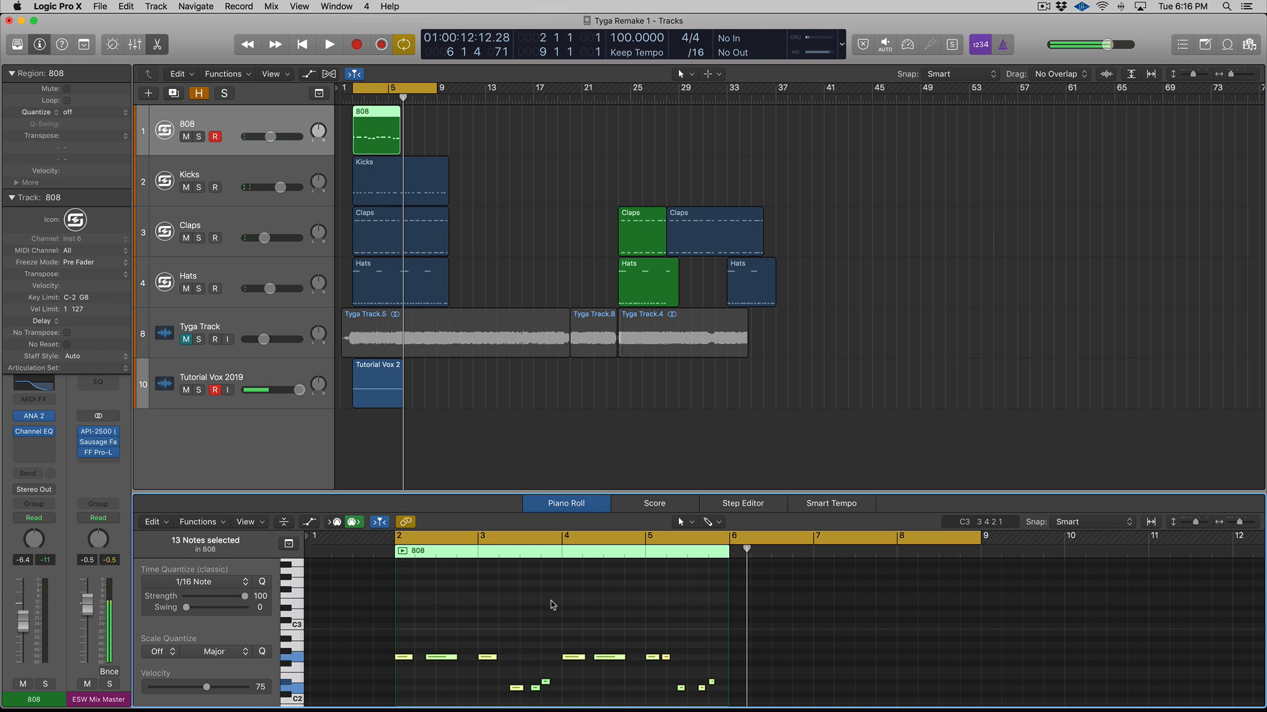
Copy the 808 region to bar 6 and join it with the original into one region.
click(396, 148)
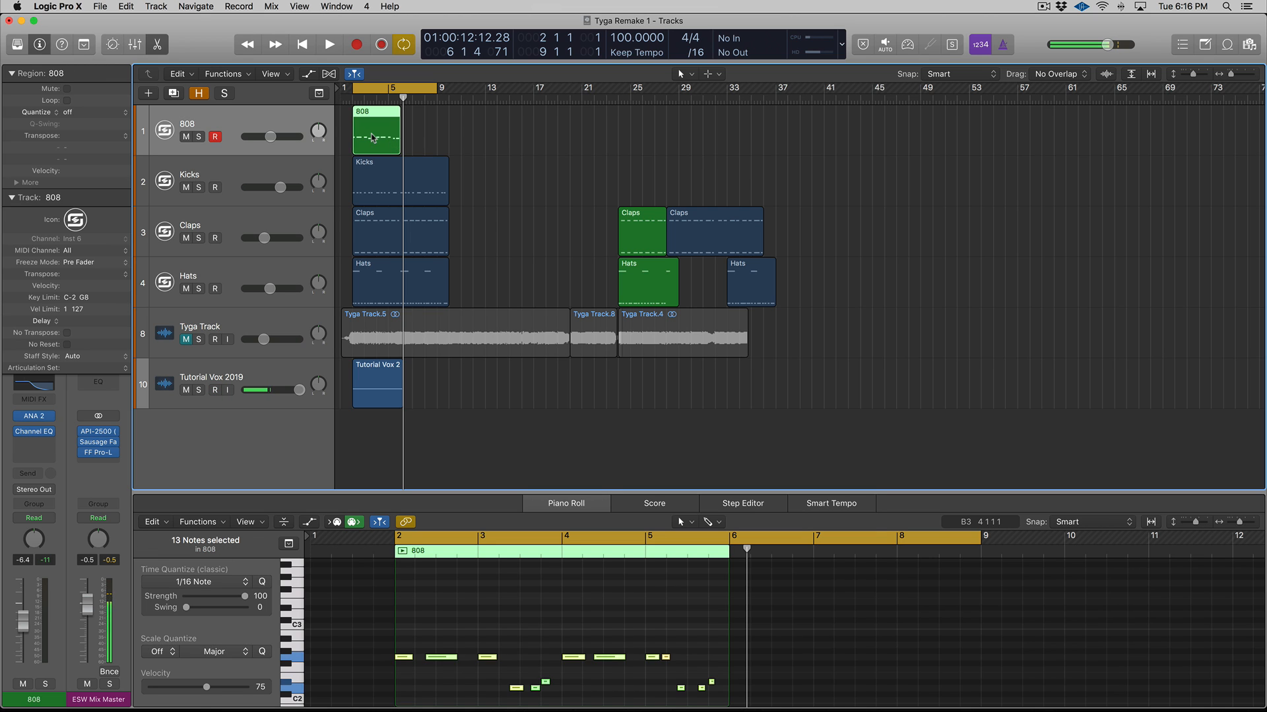
drag(373, 137, 423, 136)
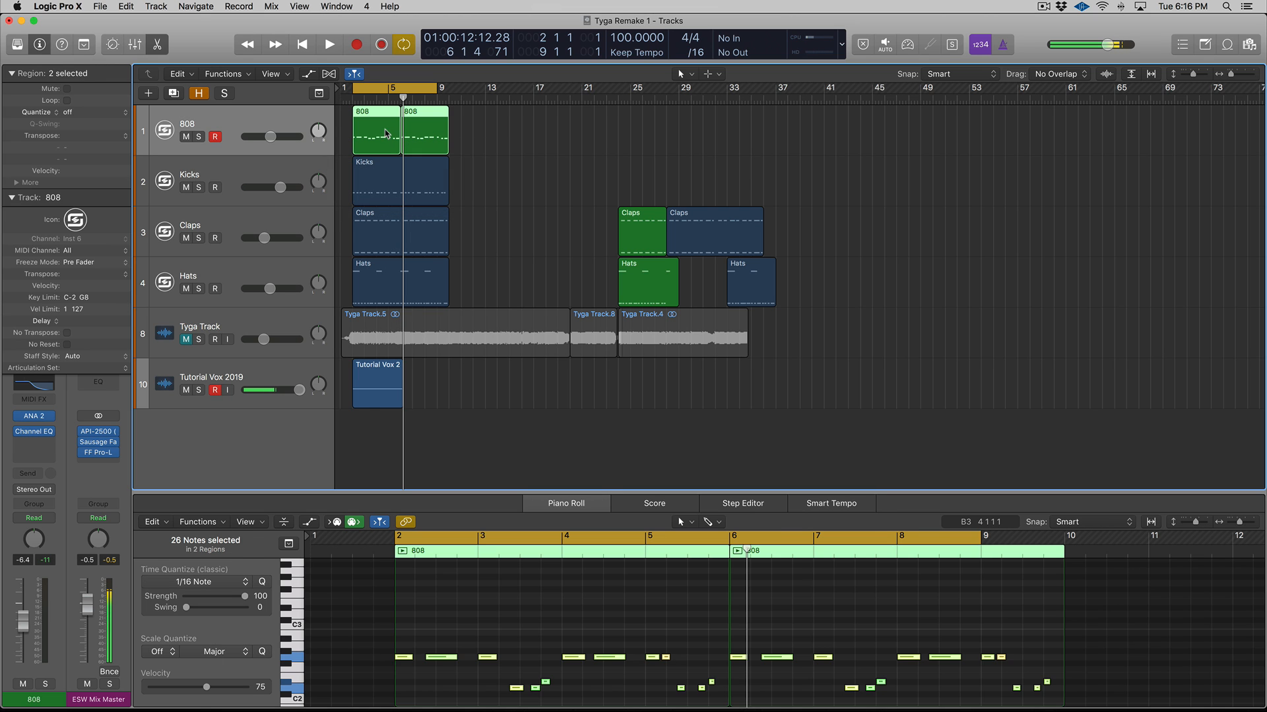
key(super+j)
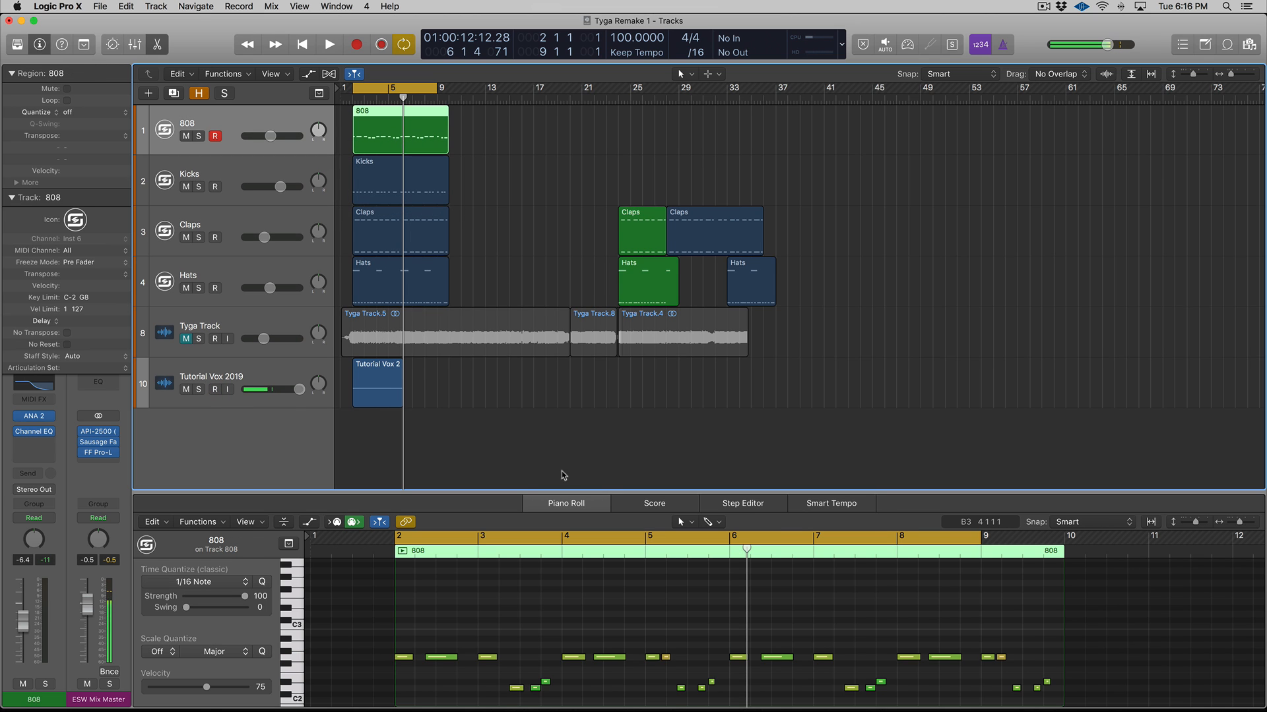
Enlarge the Piano Roll to inspect the 808 notes, then stop playback and show the mixer.
drag(514, 492, 515, 235)
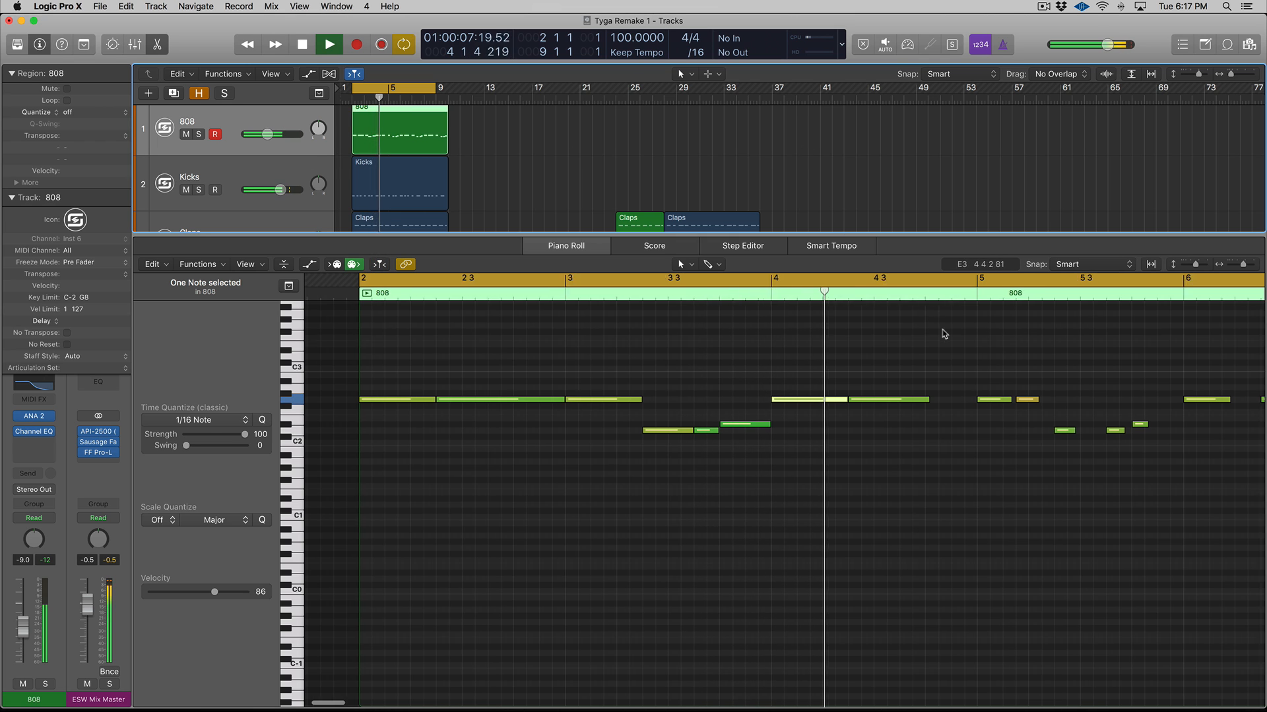
key(space)
key(x)
key(z)
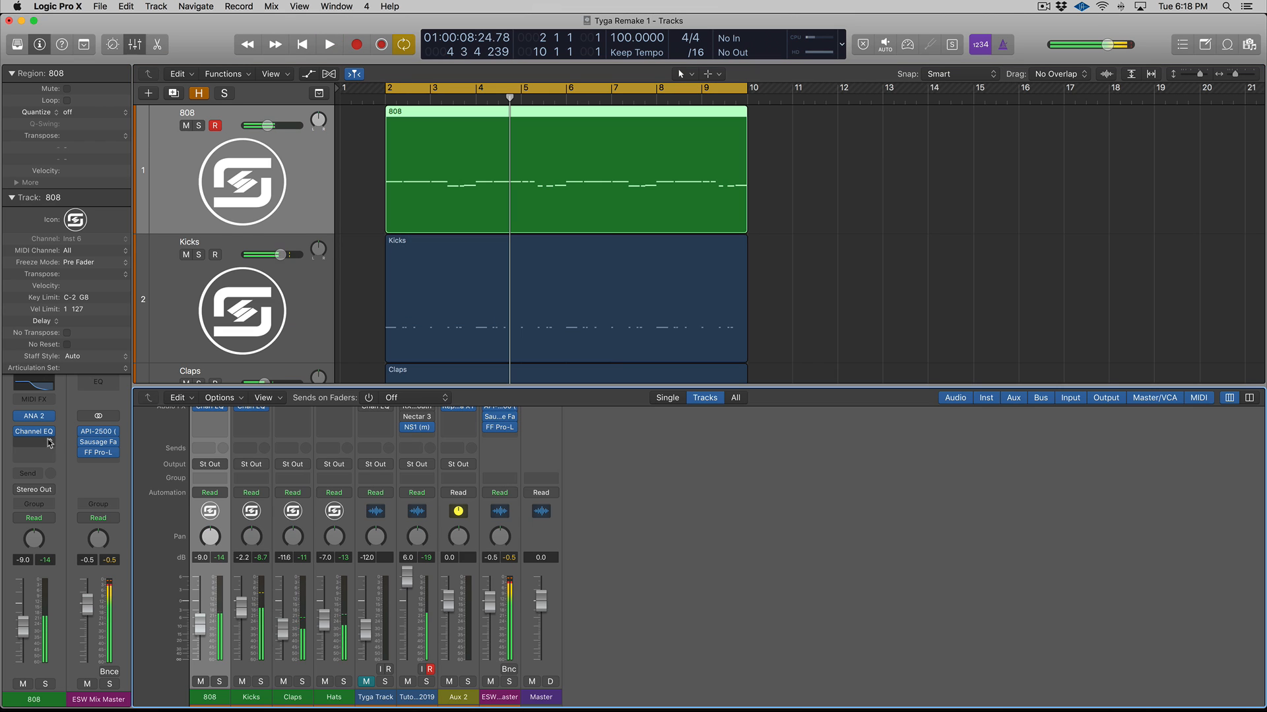
Insert a Compressor on the 808 track and set its side chain source to Kicks (Inst 2).
click(11, 197)
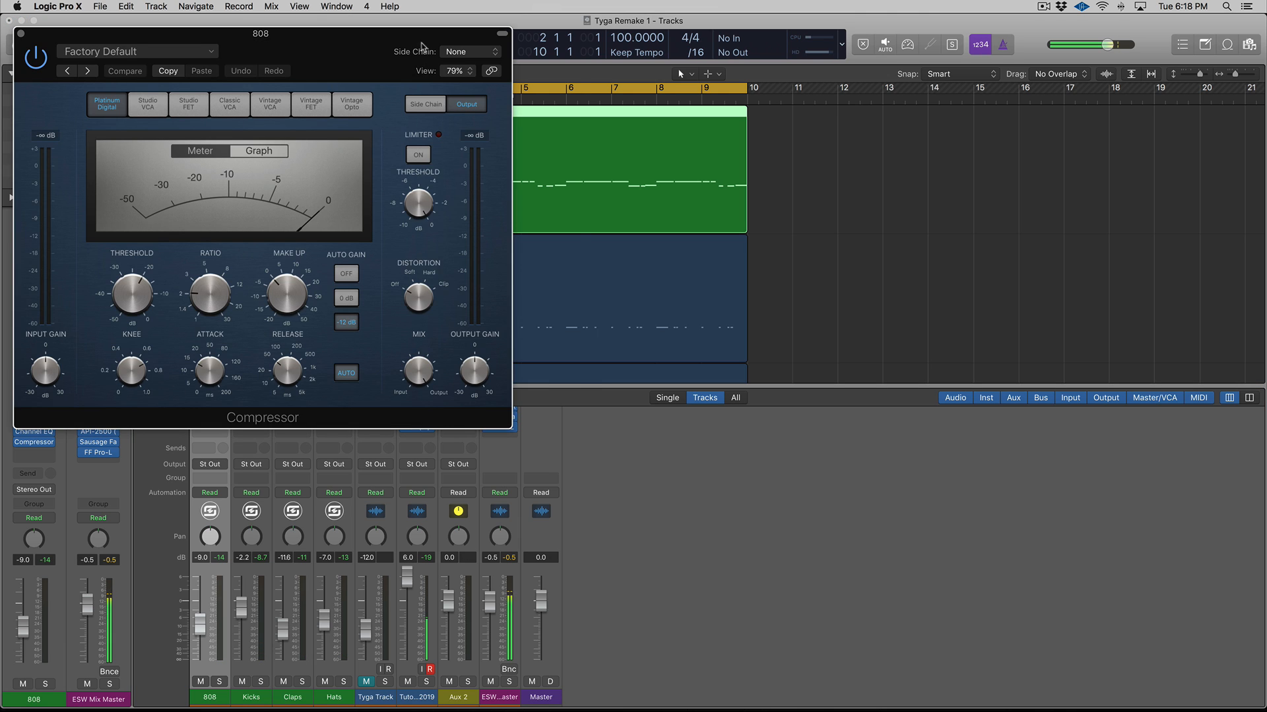
click(467, 52)
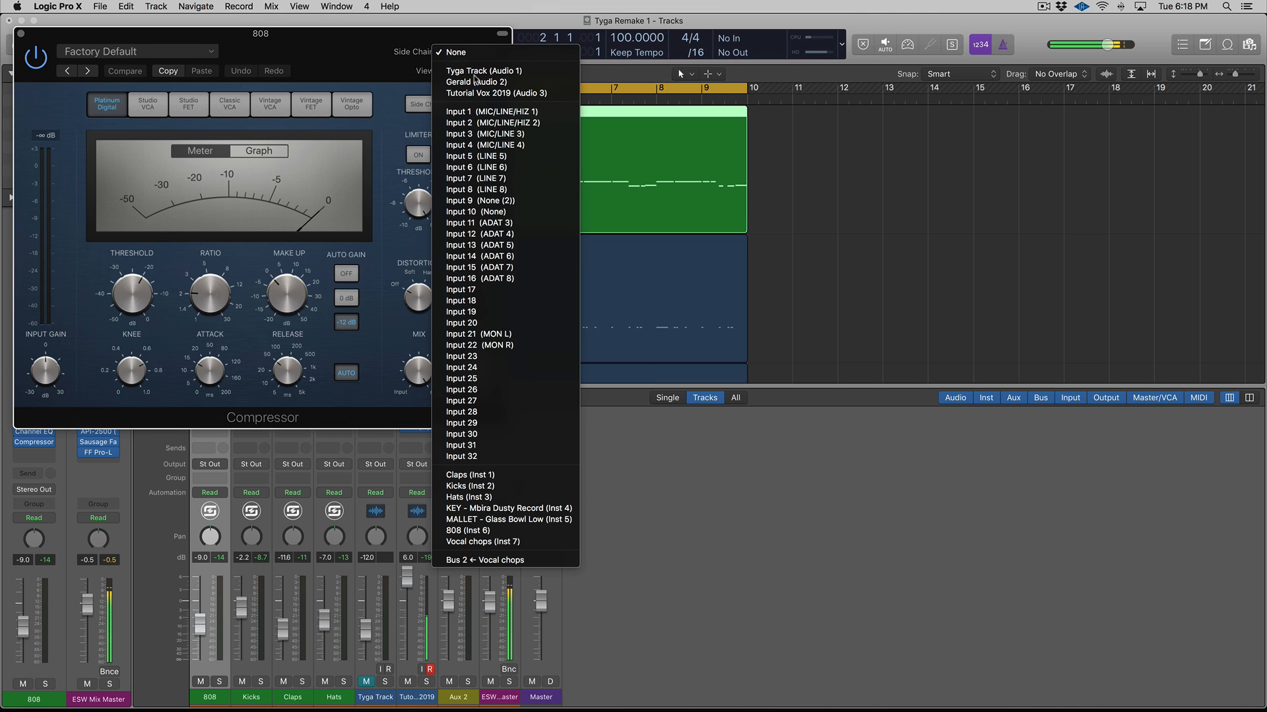
click(512, 486)
key(super+w)
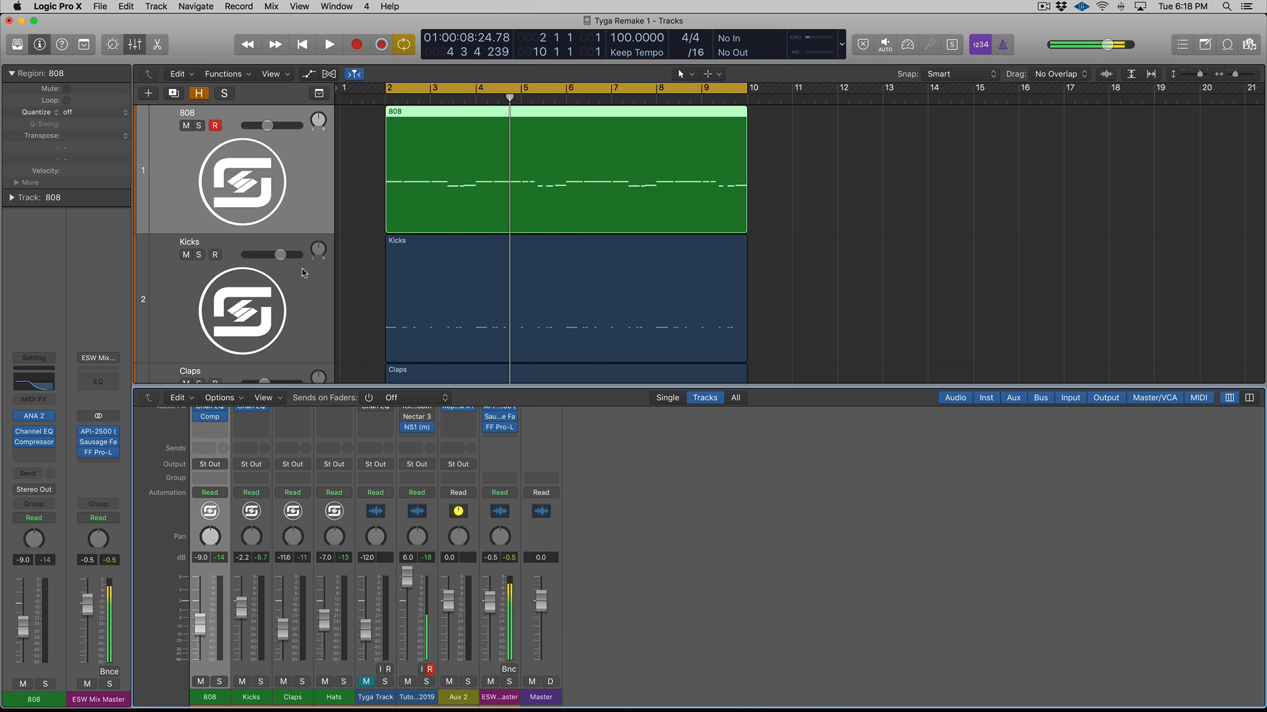
Play the kicks and 808 together and adjust the threshold and ratio of the 808 track's Compressor.
click(173, 309)
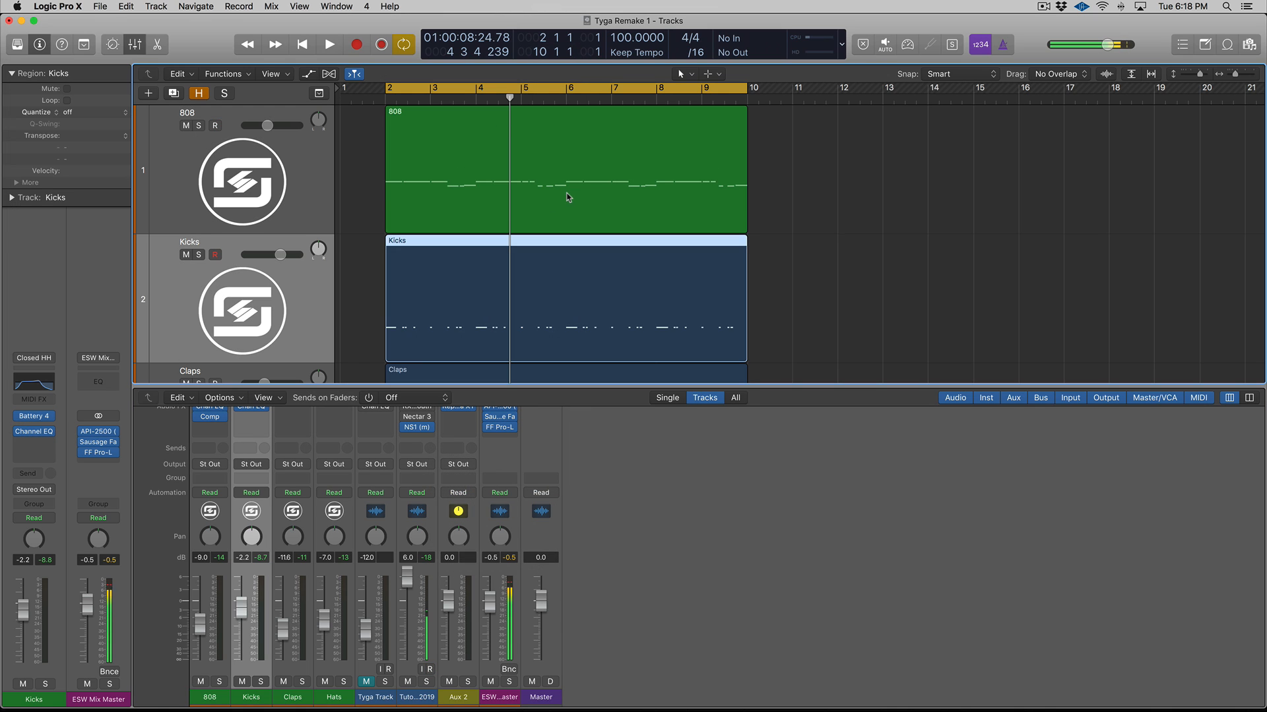
key(space)
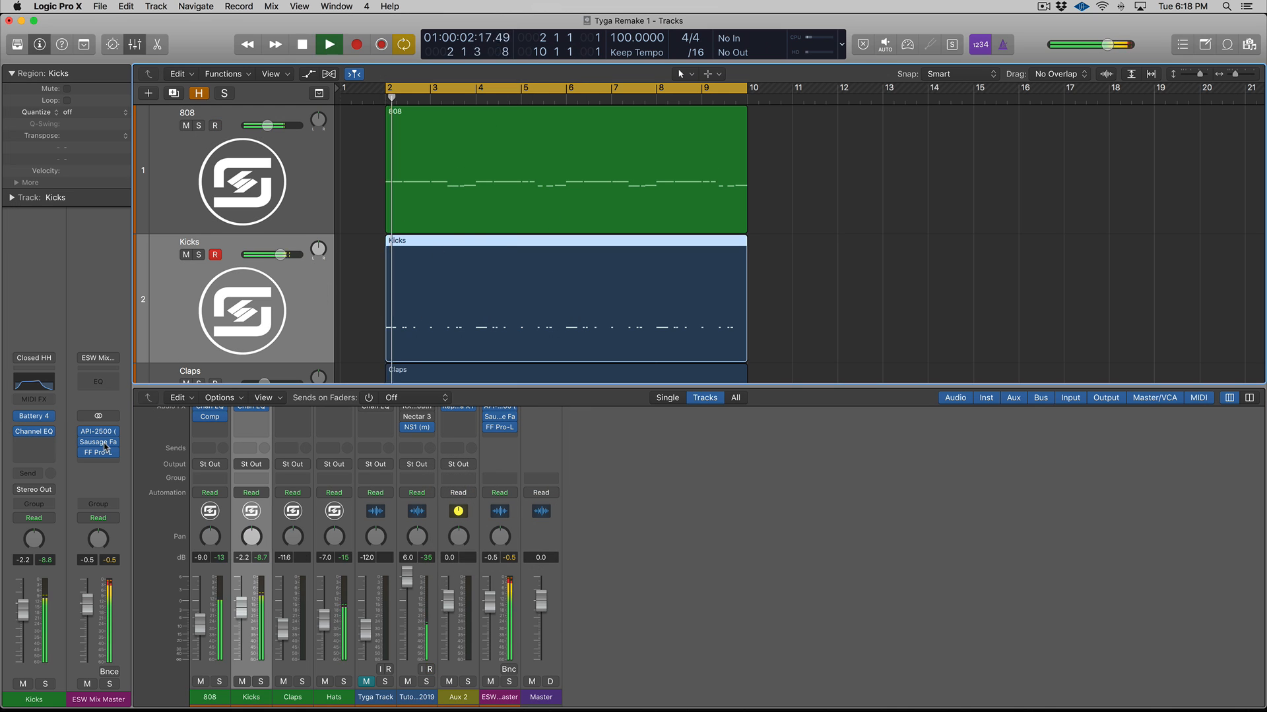
key(Up)
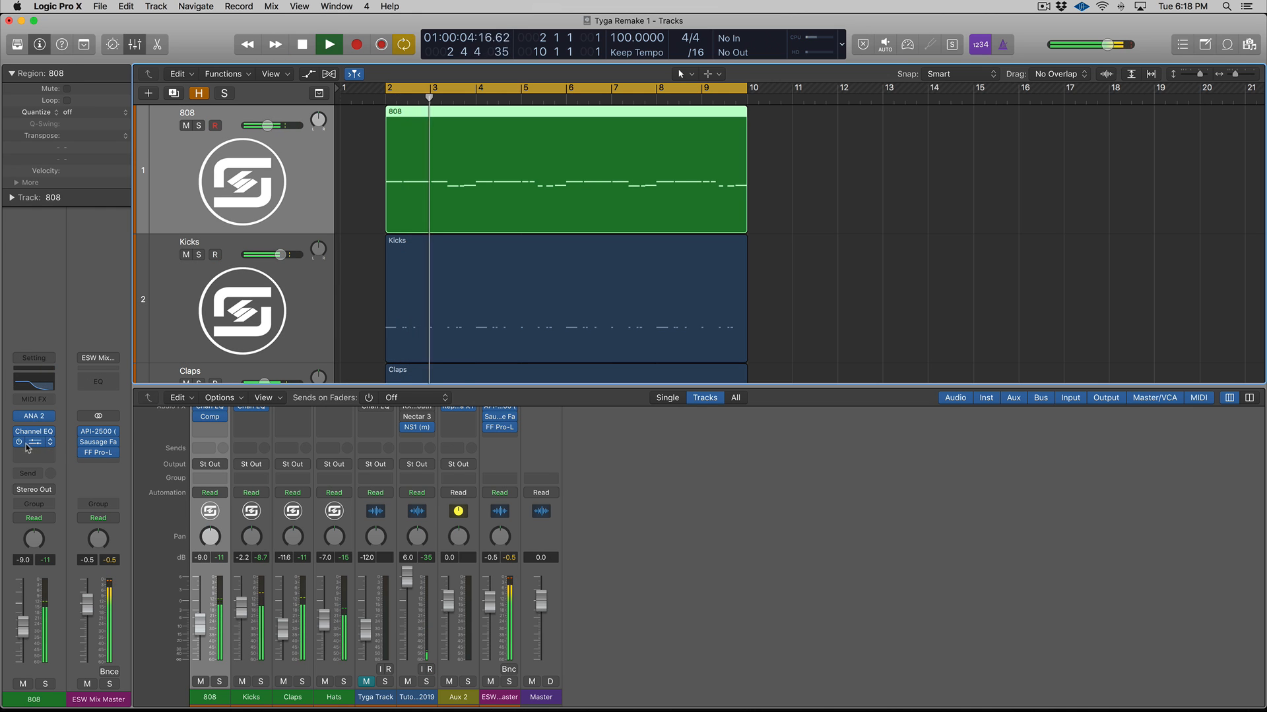
click(34, 442)
drag(132, 294, 150, 253)
drag(217, 280, 129, 315)
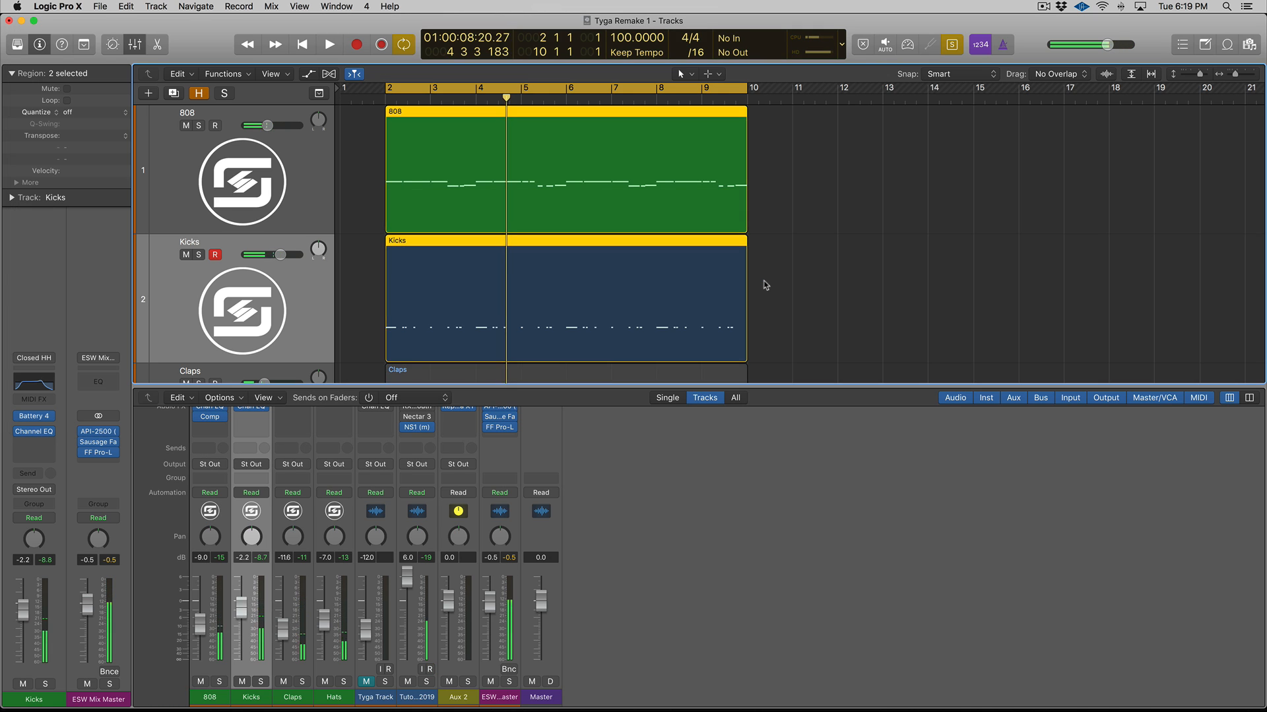
Listen to the soloed 808 and Kicks regions together, then turn solo off.
key(space)
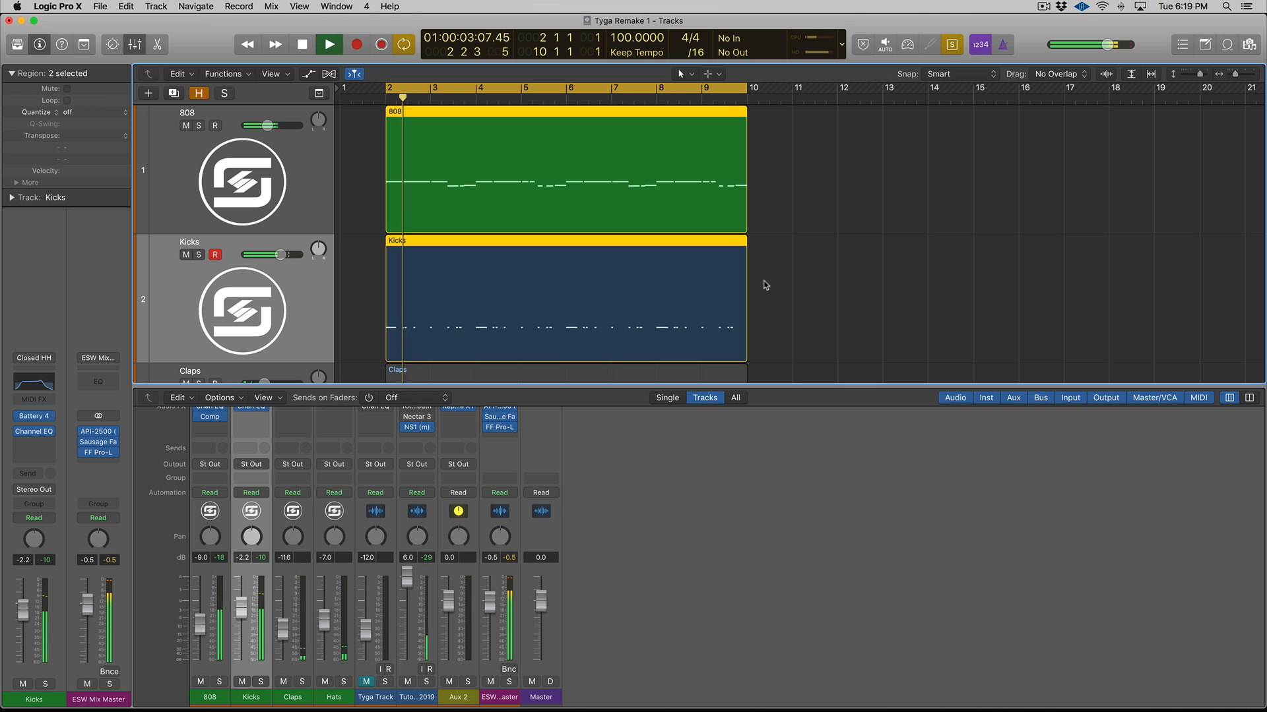
key(space)
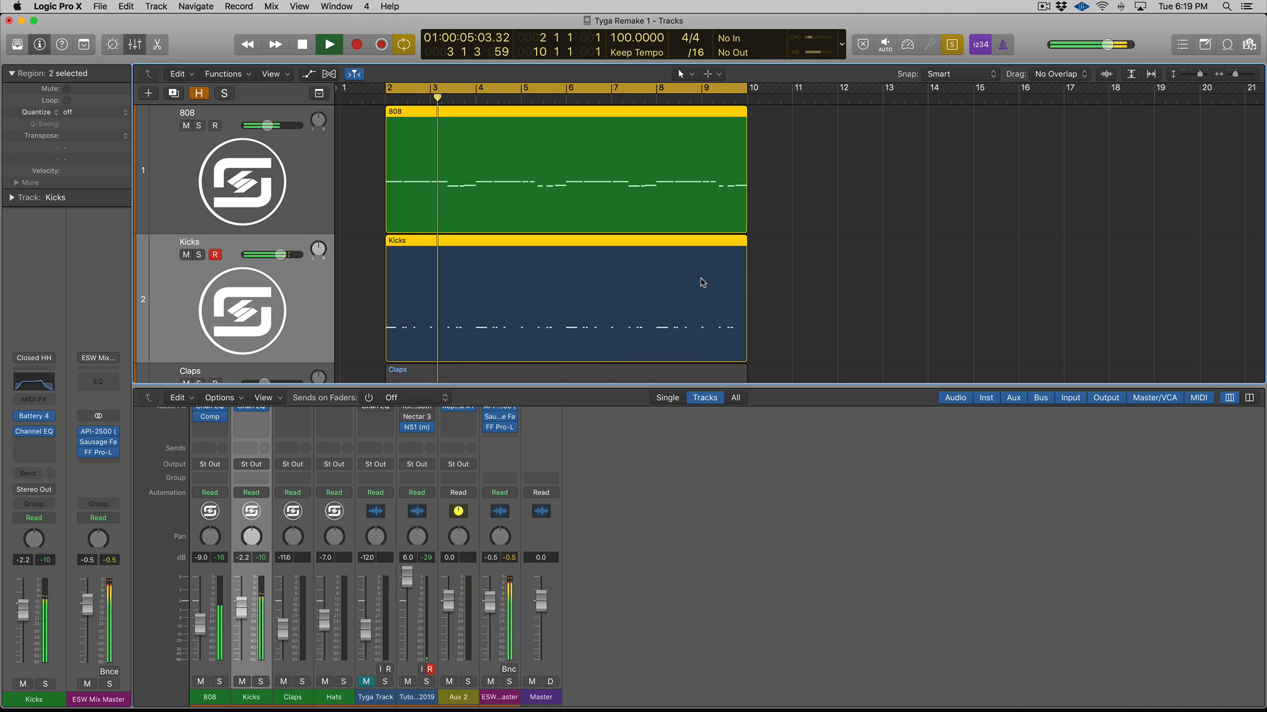
key(ctrl+s)
Hide the mixer and delete the Tutorial Vox 2019 region along with its recorded audio file.
scroll(622, 268, down, 3)
key(x)
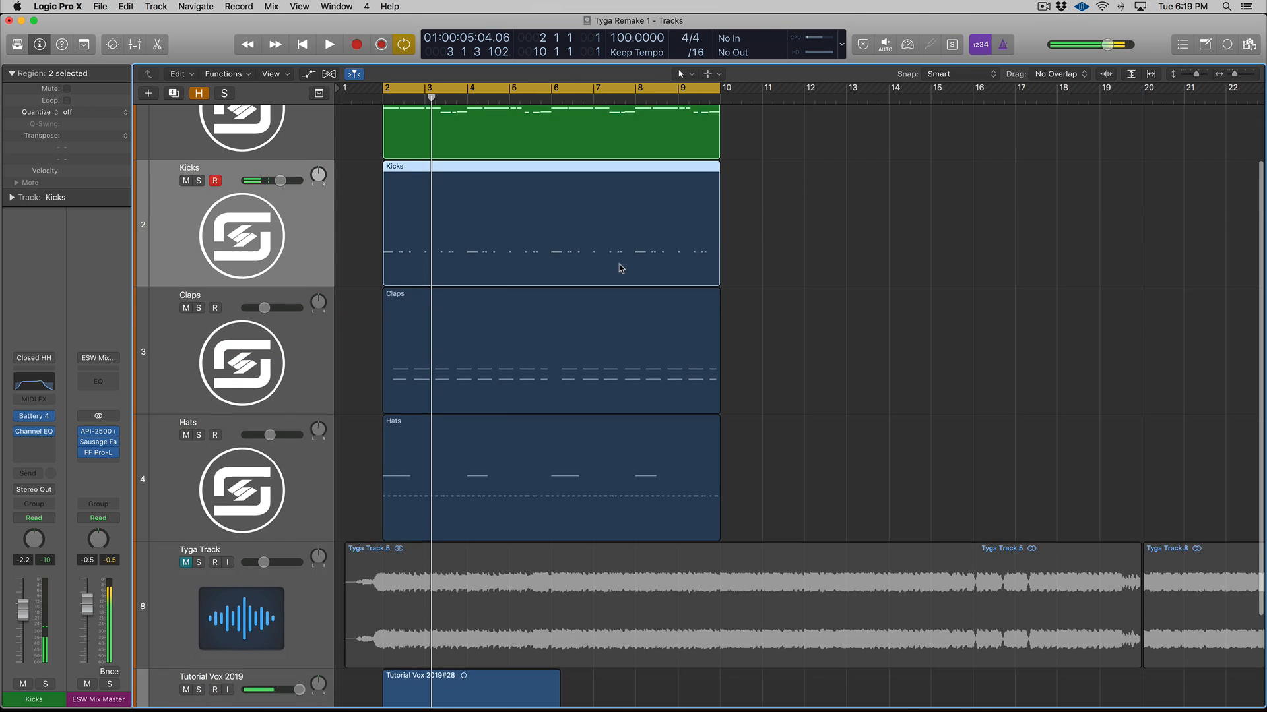
key(super+Up)
click(453, 536)
key(Delete)
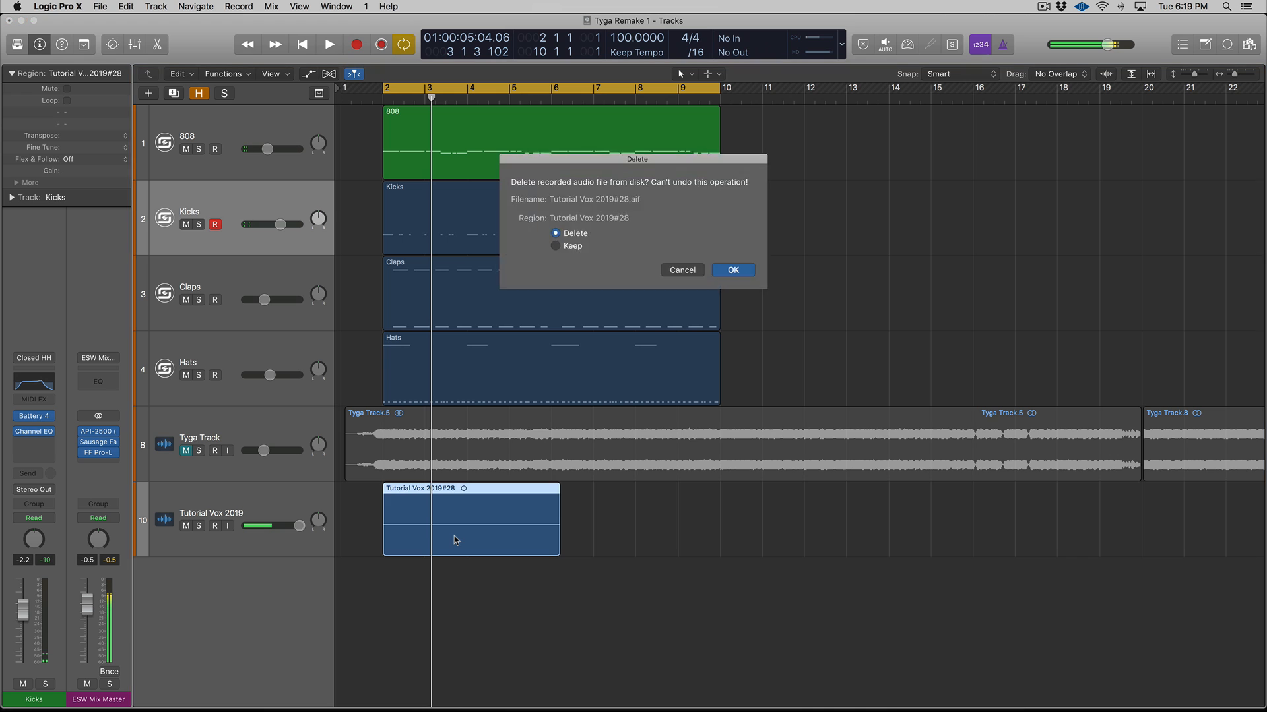
key(Return)
Select the Tyga Track and play the arrangement to hear the reference.
click(205, 430)
key(space)
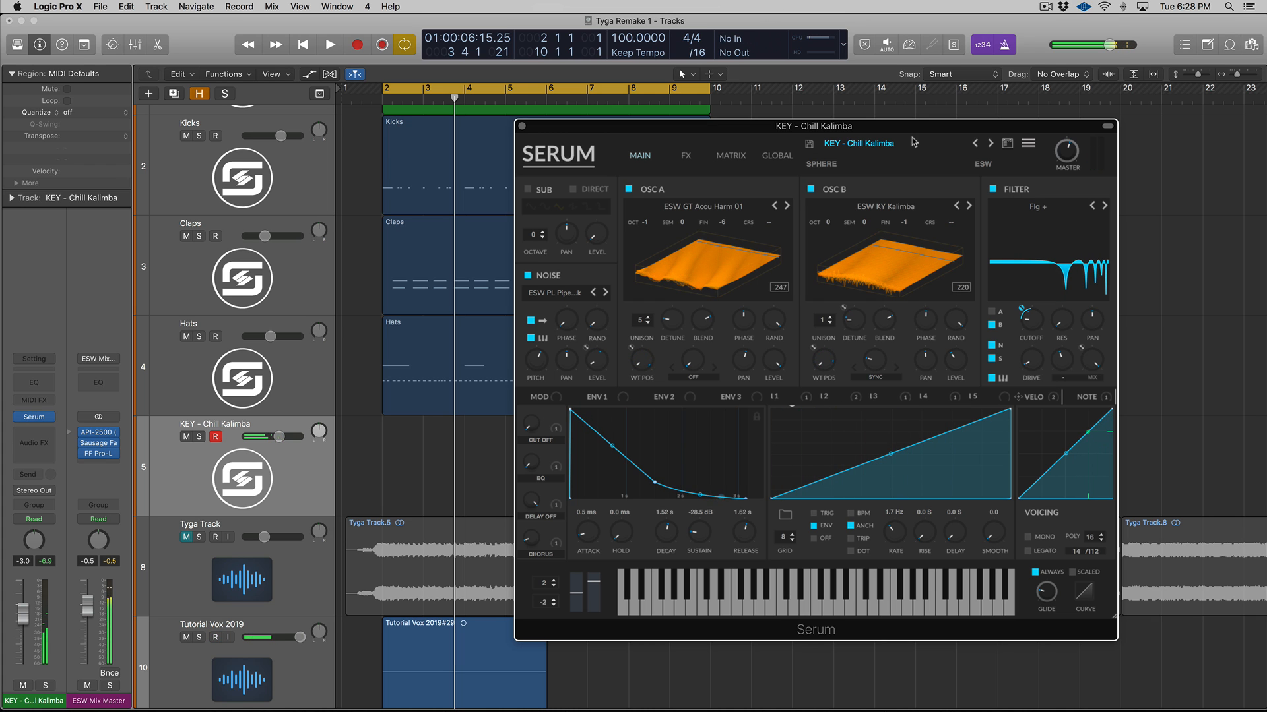
Step through the Serum presets via KEY - Flicker to KEY - Mbira Dusty Record and close the instrument window.
click(990, 144)
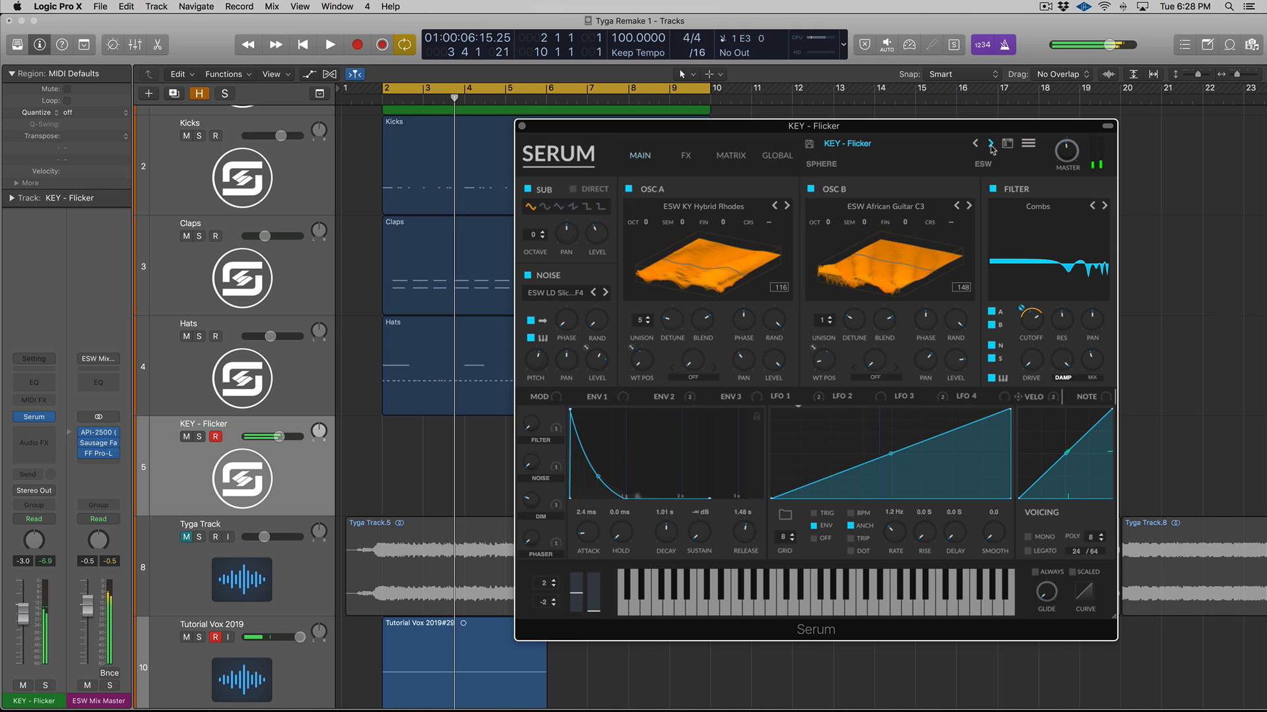
click(990, 146)
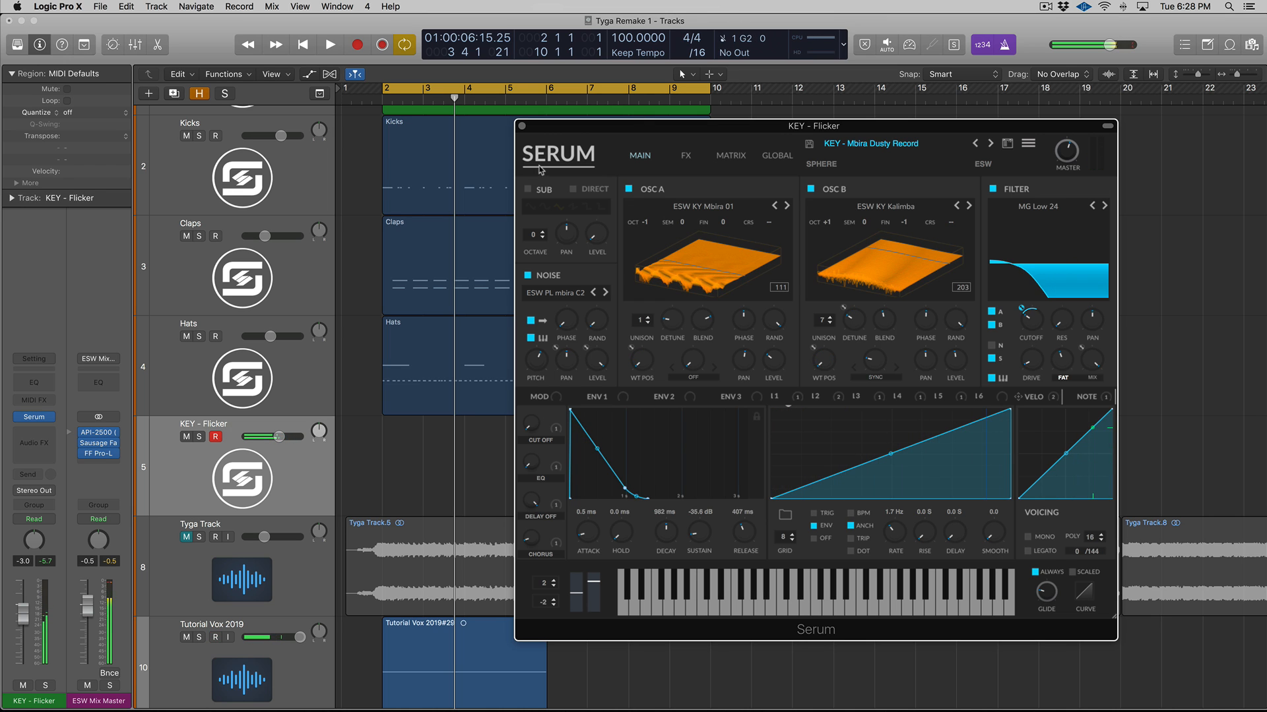
click(523, 125)
Record a melody over bars 2 to 6 on the KEY - Flicker track and review its notes in the Piano Roll.
key(r)
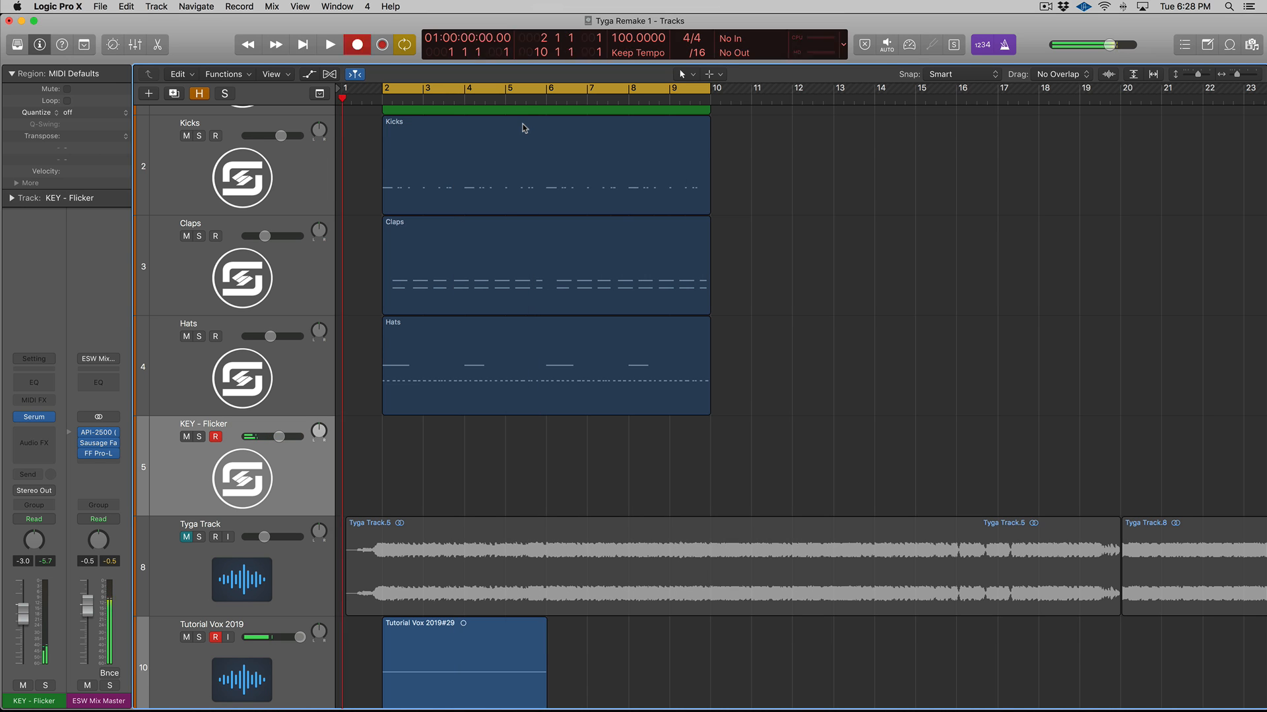
key(space)
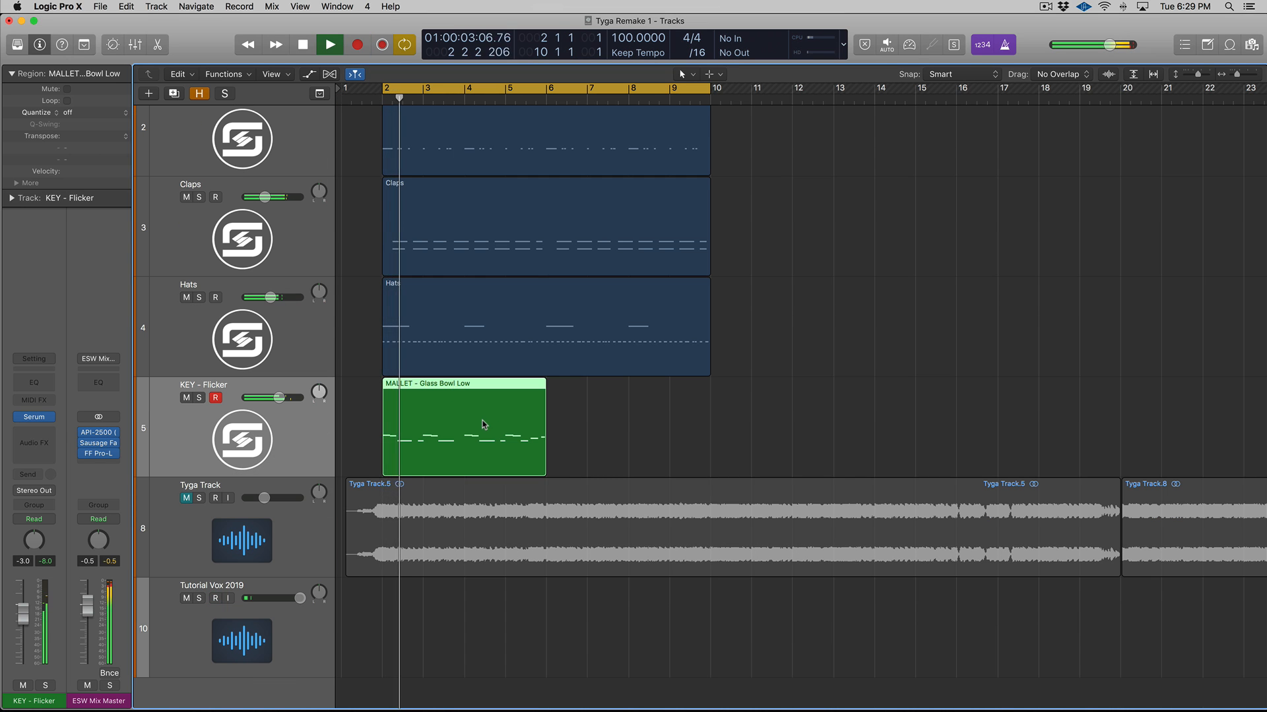
double_click(485, 425)
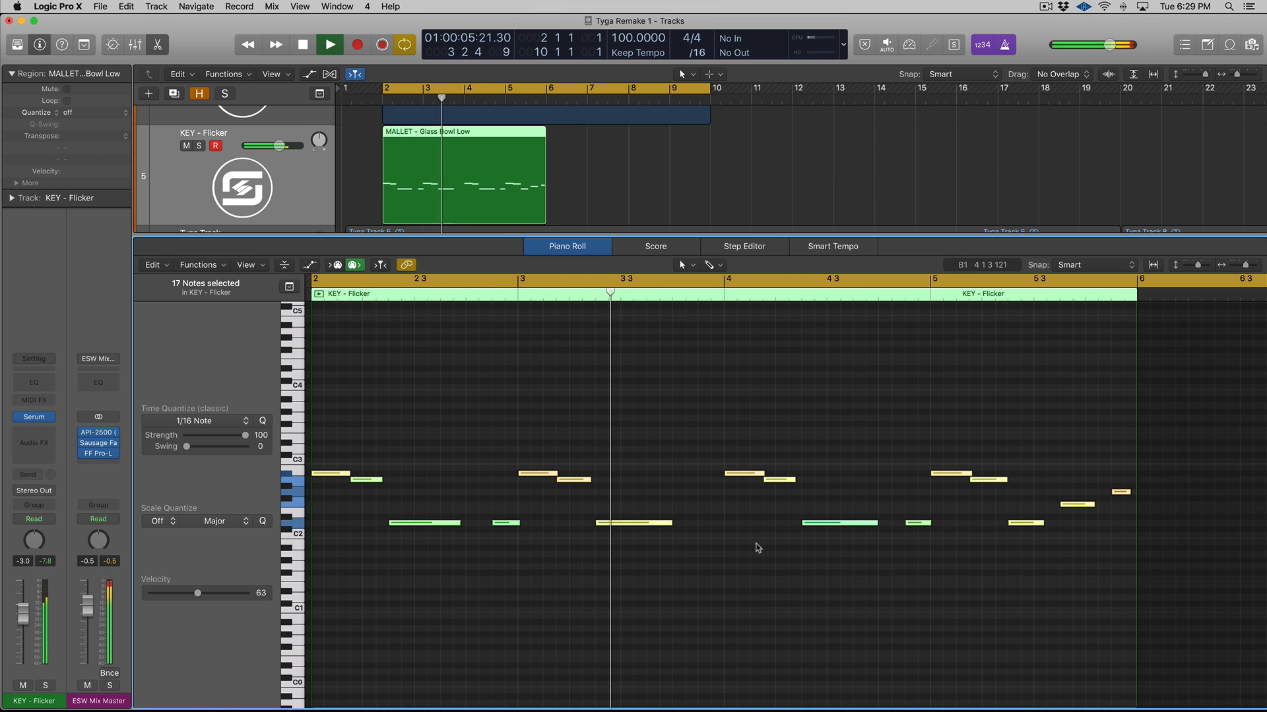
key(x)
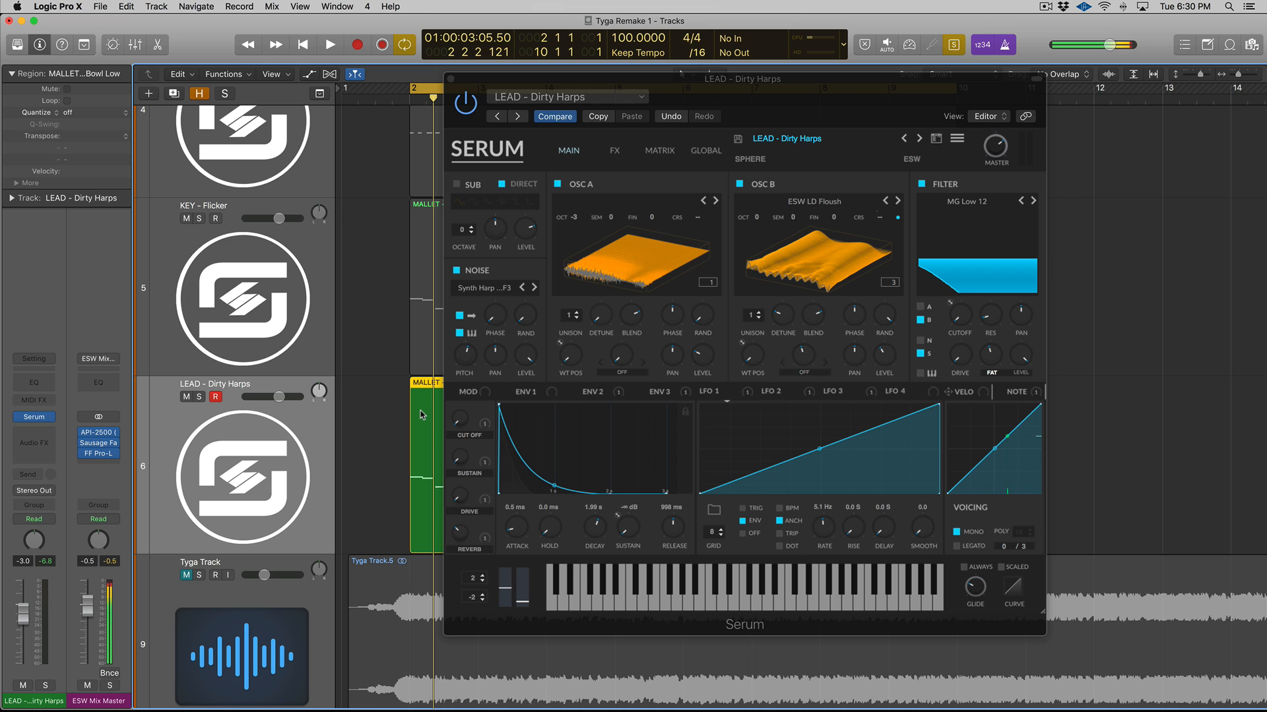
Load the MALLET - Gamelan 02 preset from Echo Sound Works Sphere on the layered melody track and play it back.
click(826, 142)
mouse_move(873, 221)
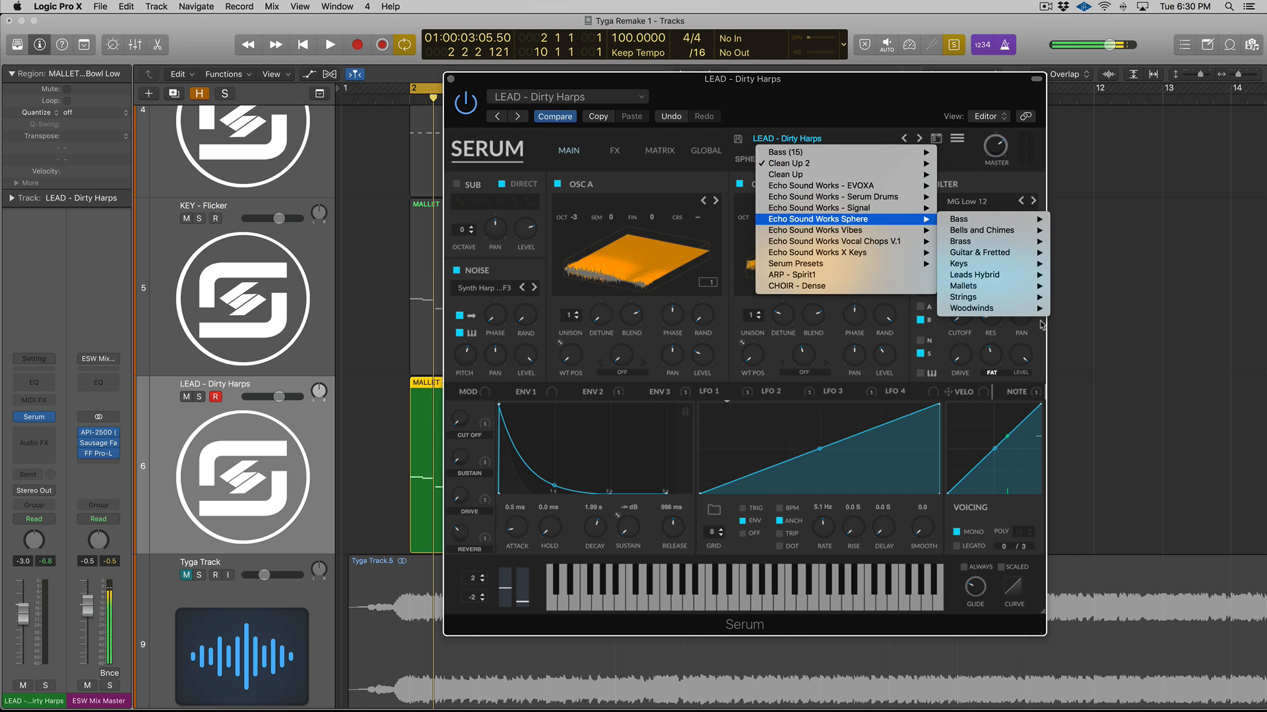
mouse_move(997, 266)
mouse_move(997, 288)
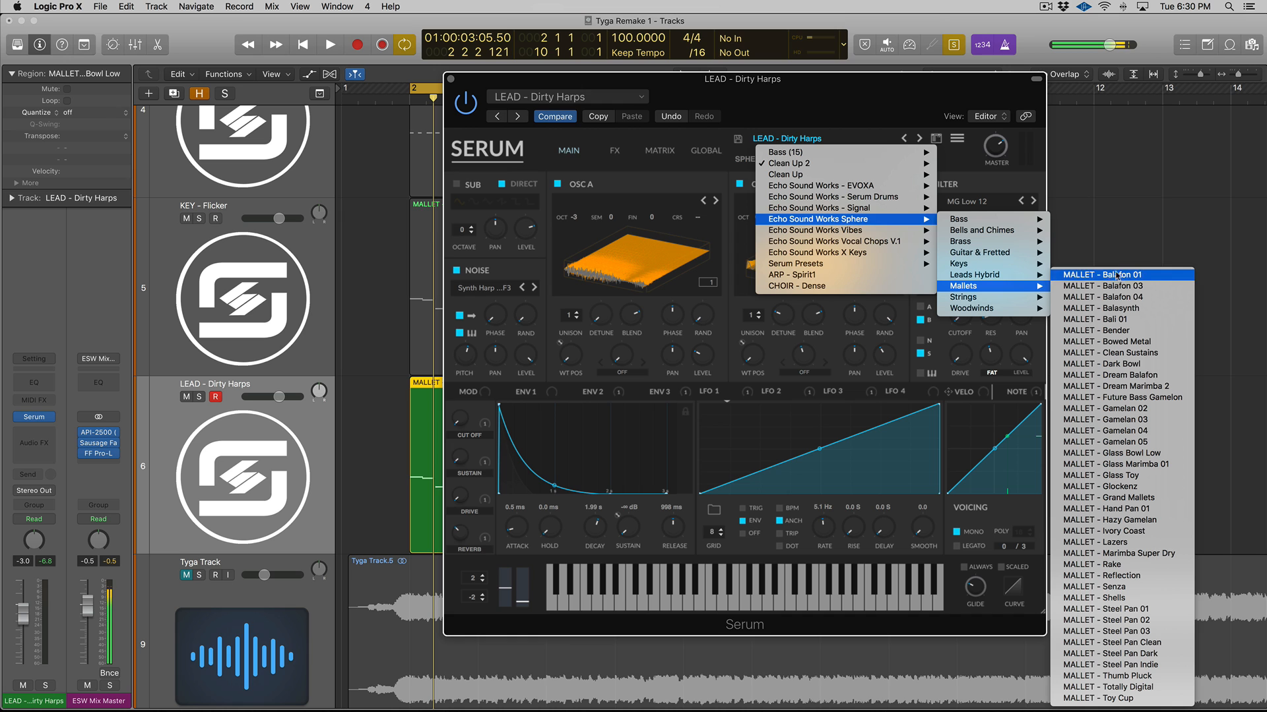
click(1152, 412)
key(space)
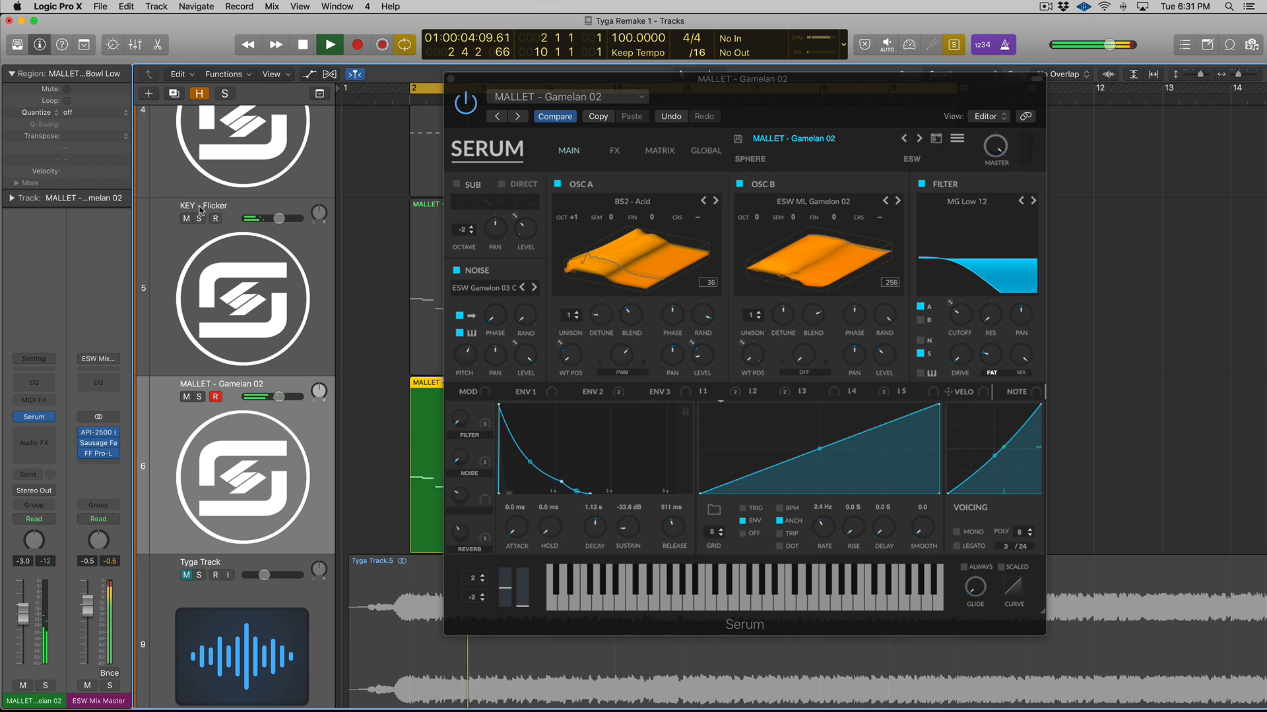
Transpose the selected layered melody region by +12.
click(105, 136)
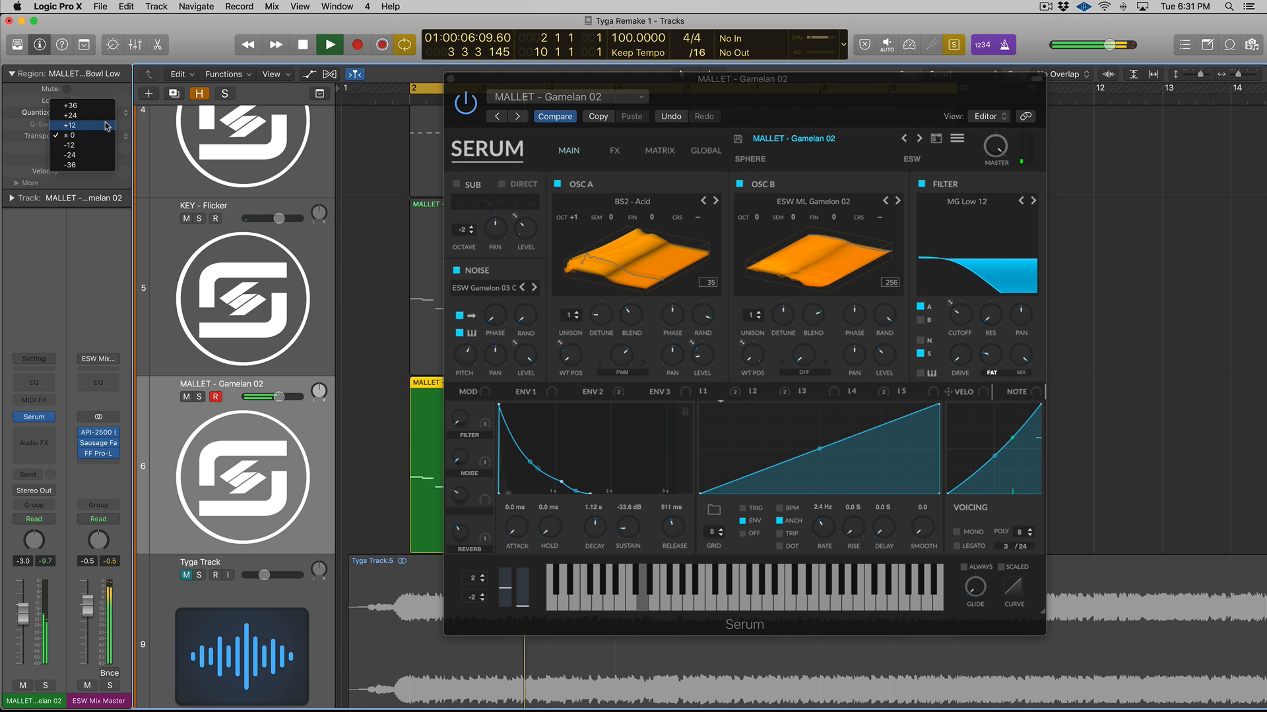
click(105, 125)
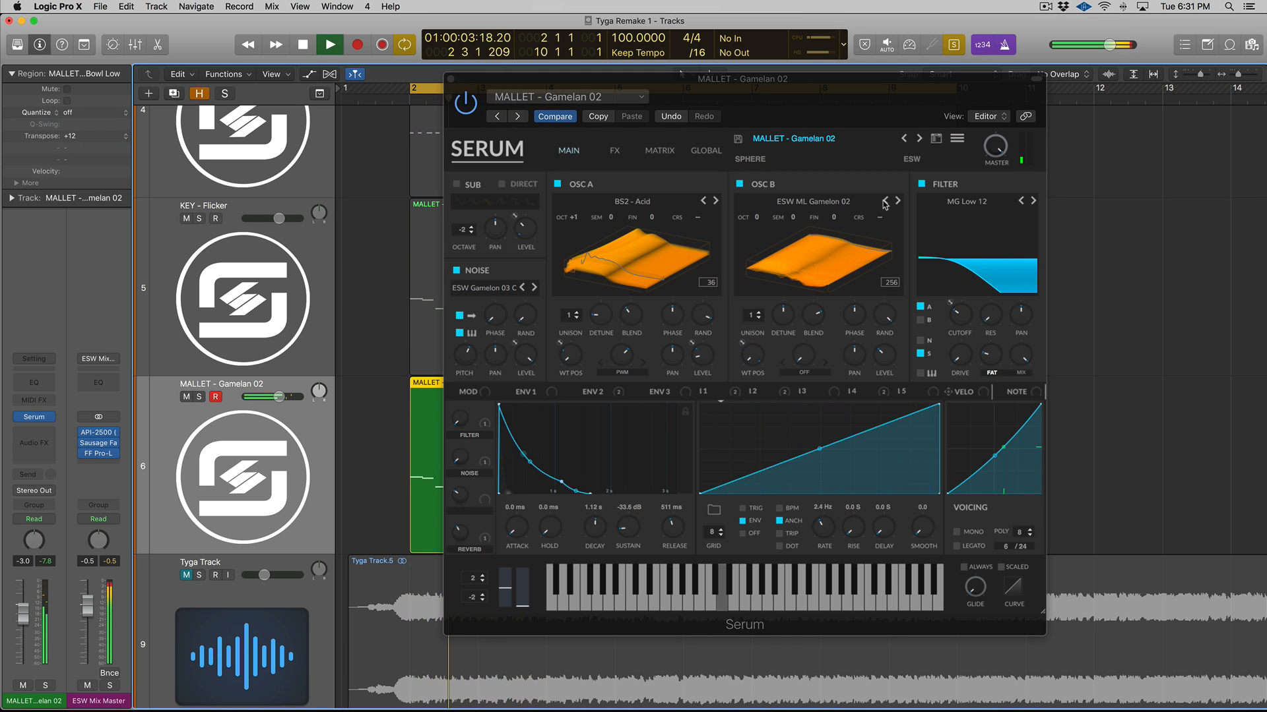
Browse the layer's Serum presets from MALLET - Gamelan 03 on to MALLET - Glass Bowl Low and lower its track volume to -11.2 dB.
click(919, 138)
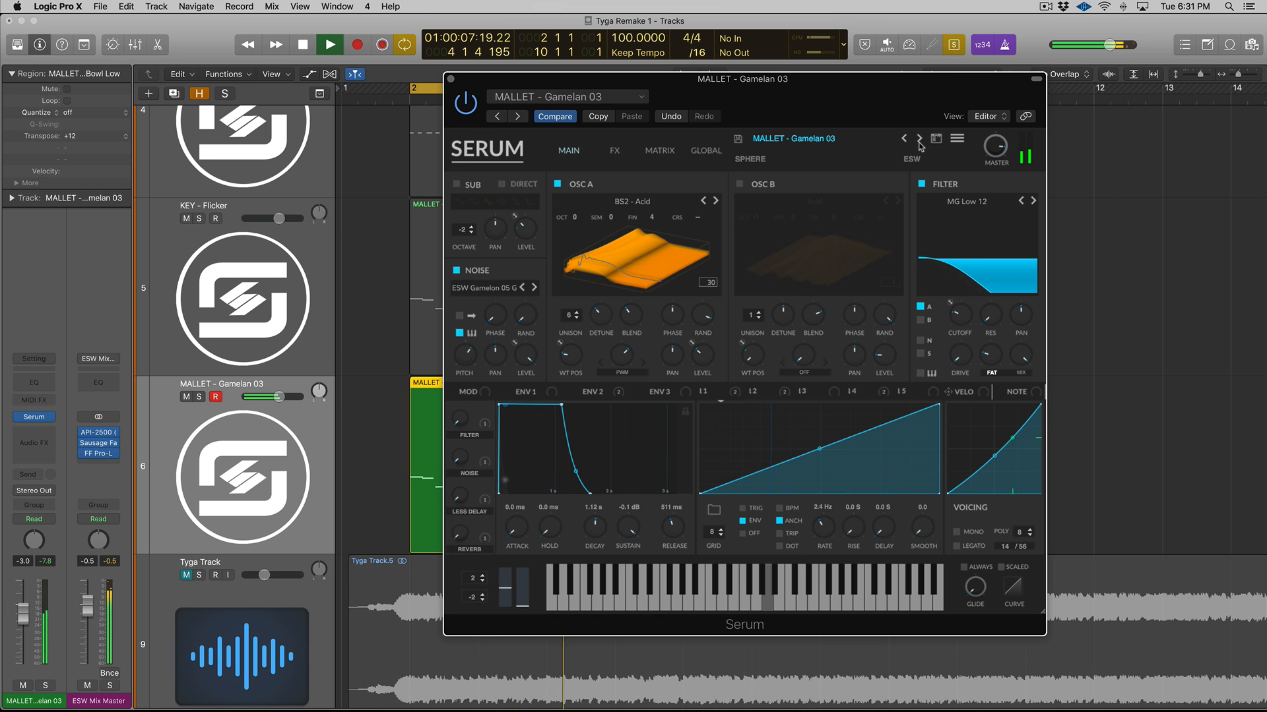
click(919, 138)
click(919, 138)
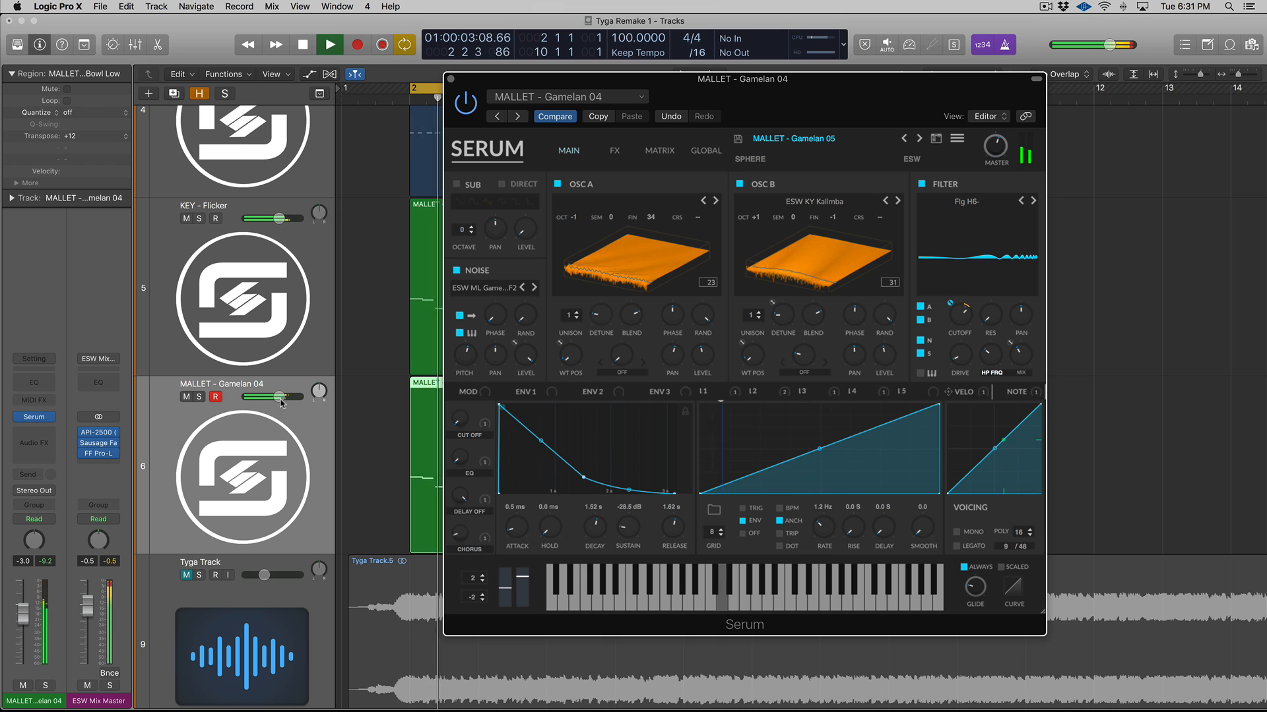
drag(280, 398, 266, 397)
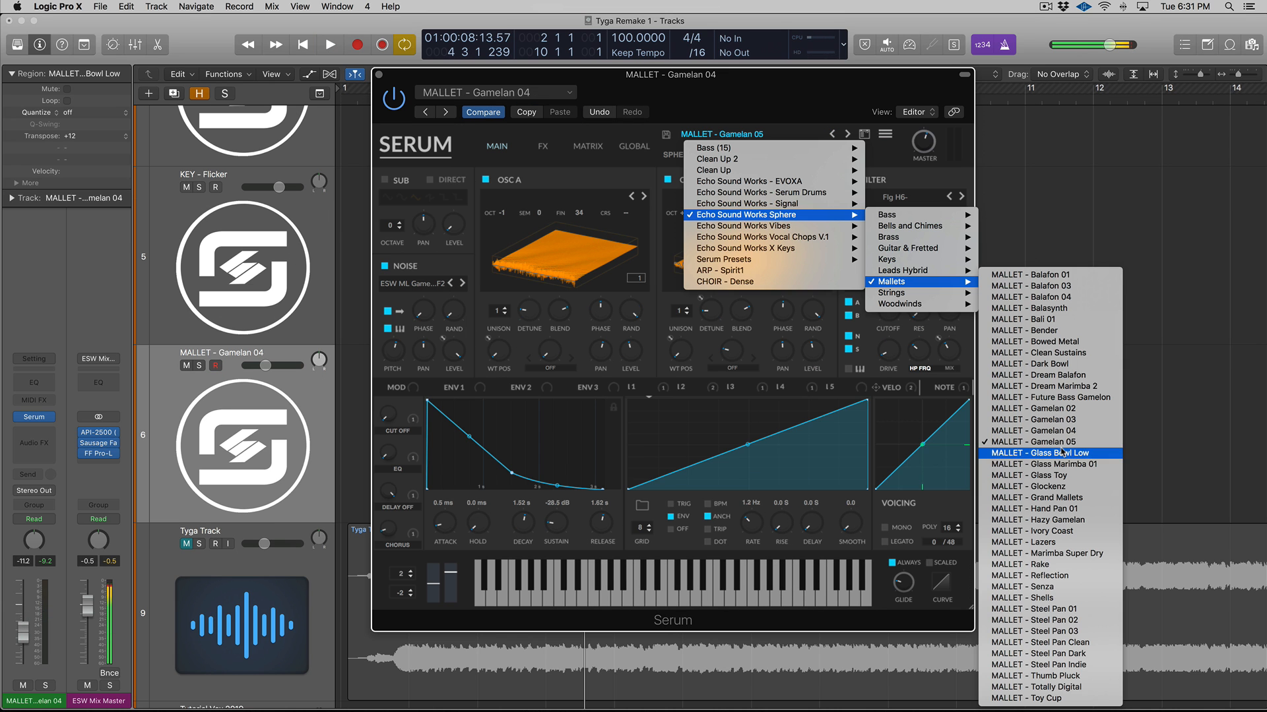
click(724, 121)
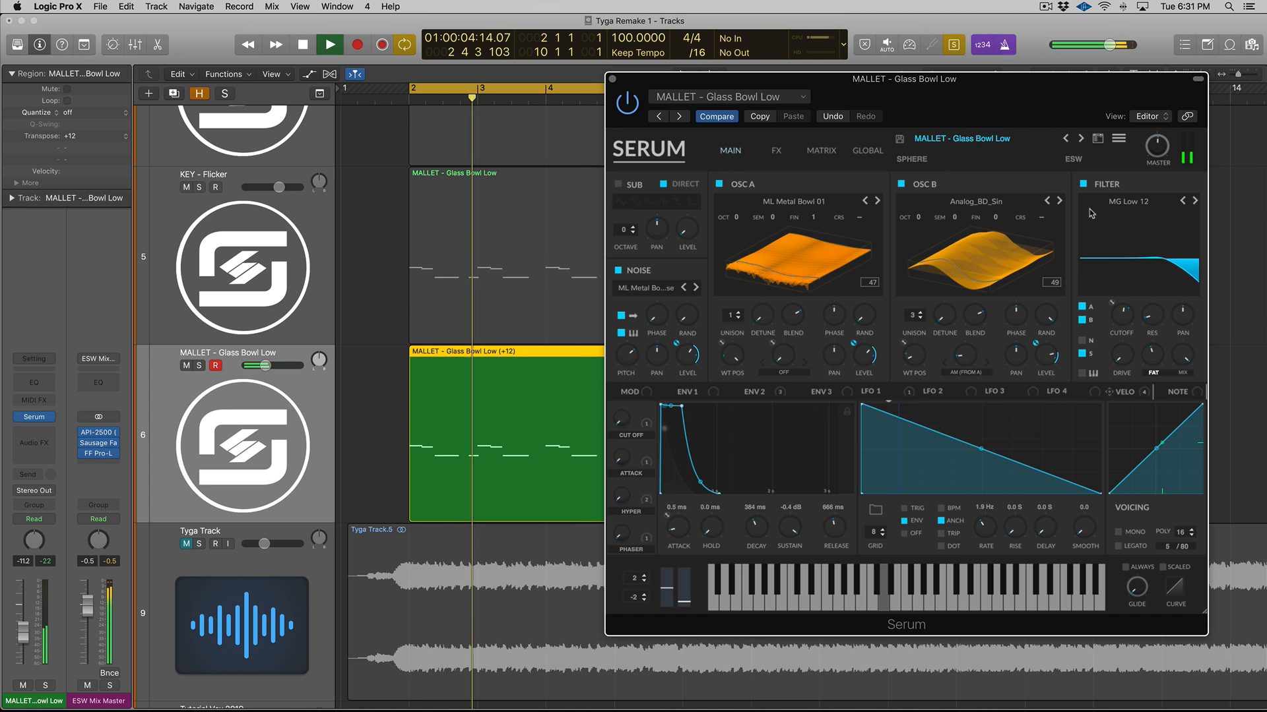
Sweep the Glass Bowl Low filter cutoff during playback, settling at about 356 Hz, and set the track volume to -8.8 dB.
mouse_move(1126, 342)
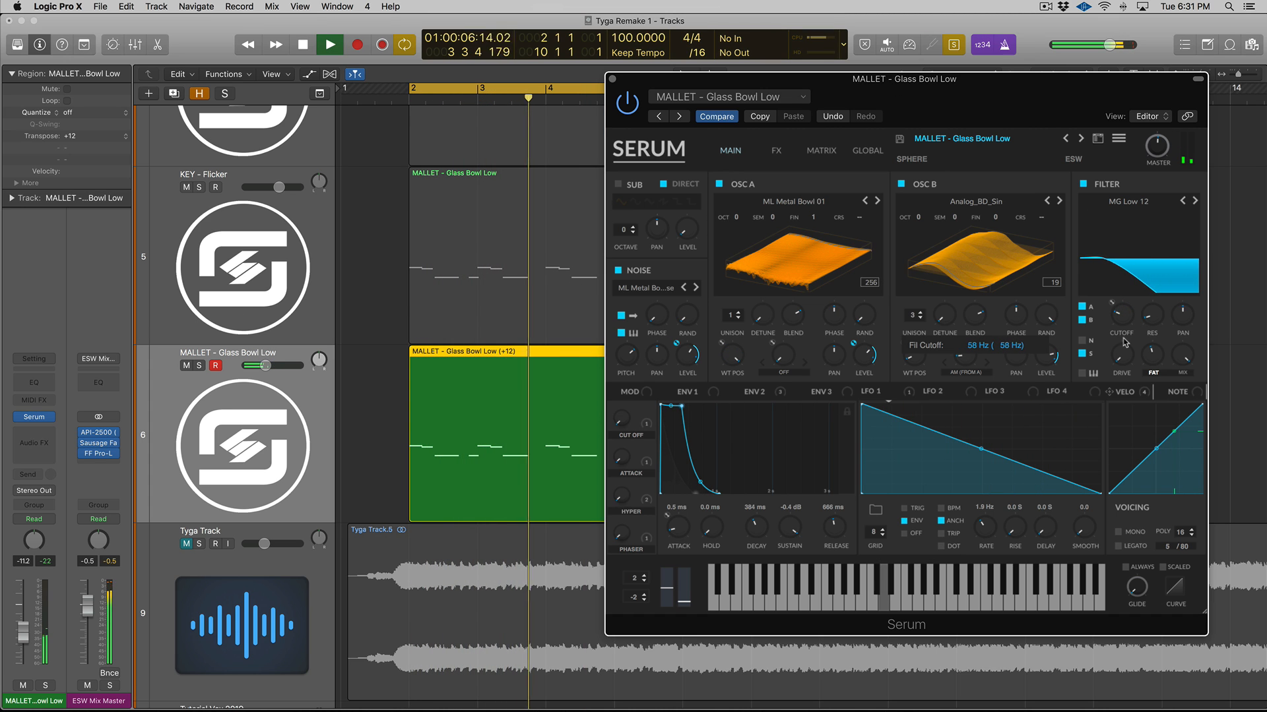
drag(1126, 342, 1132, 313)
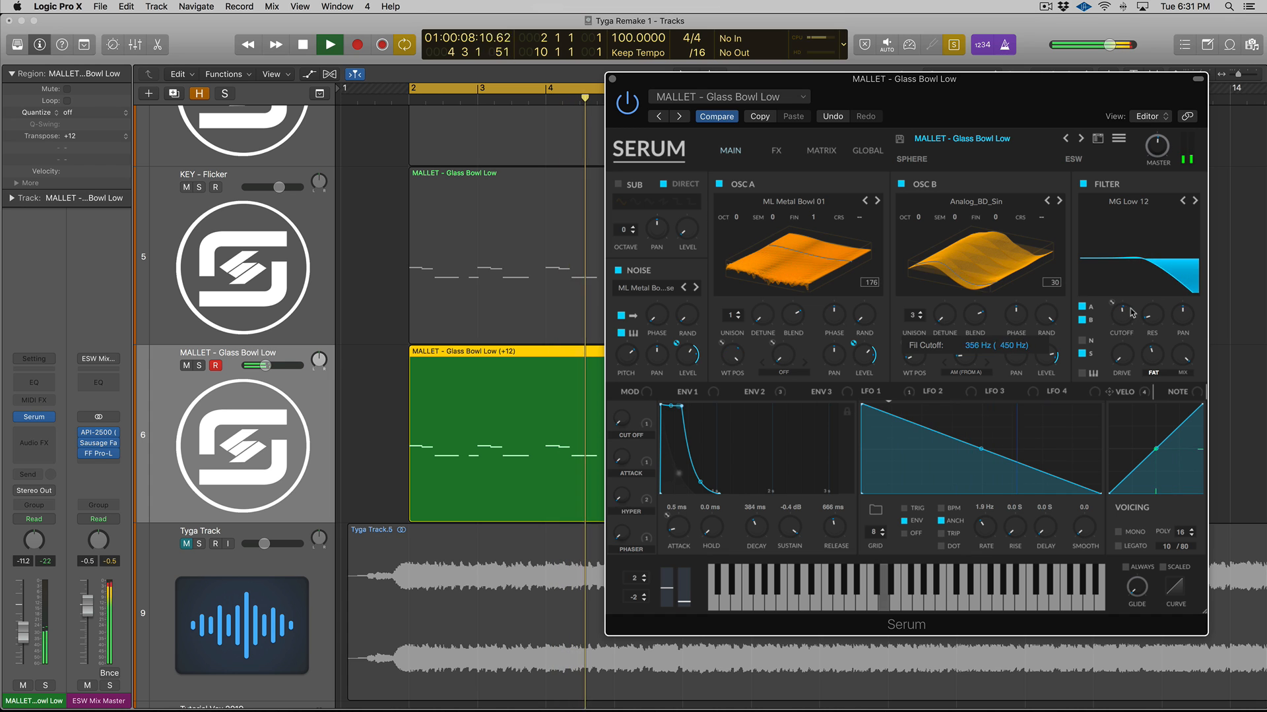
drag(264, 365, 263, 370)
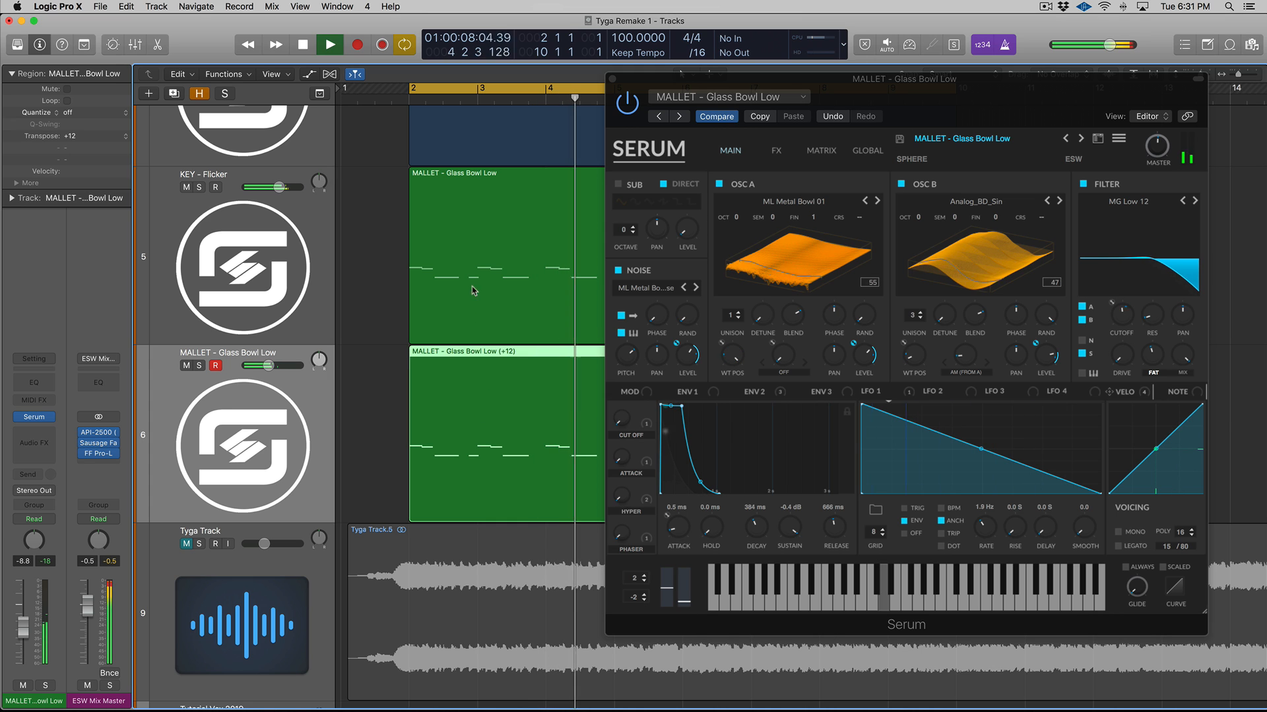
Open the KEY - Flicker region in the Piano Roll, select all its notes and play the melody back.
key(space)
double_click(473, 291)
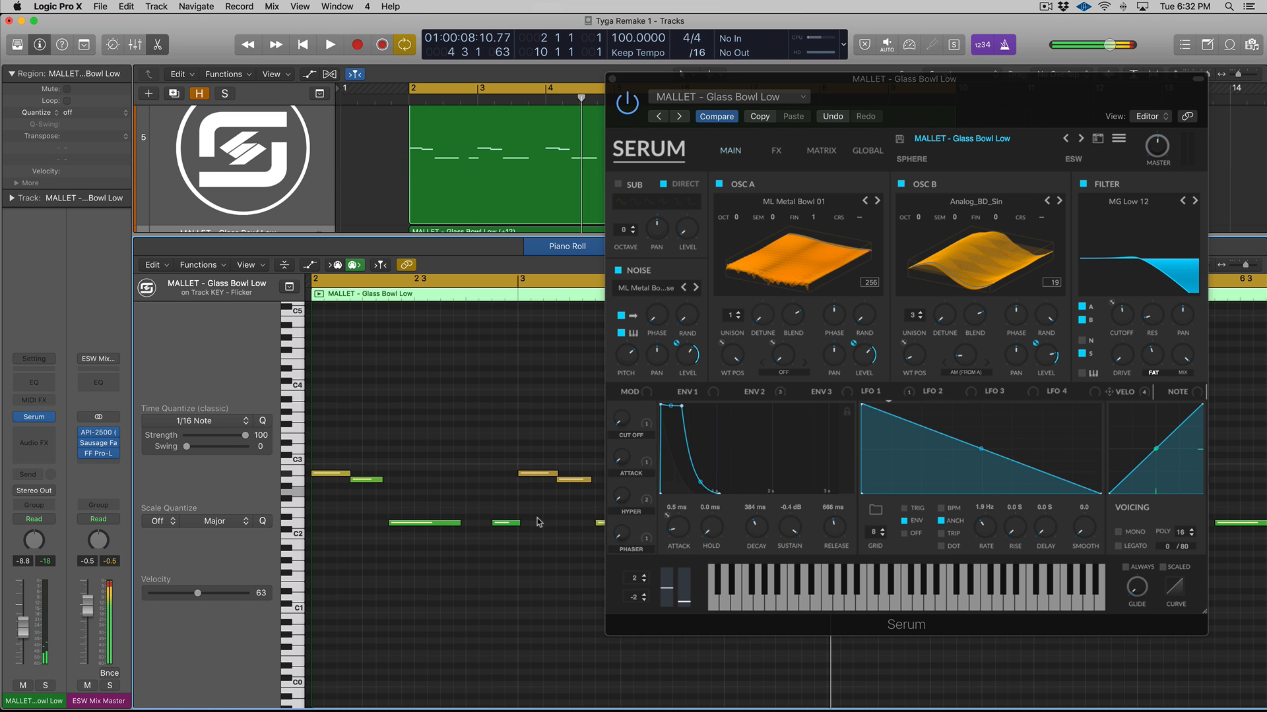
key(super+a)
key(space)
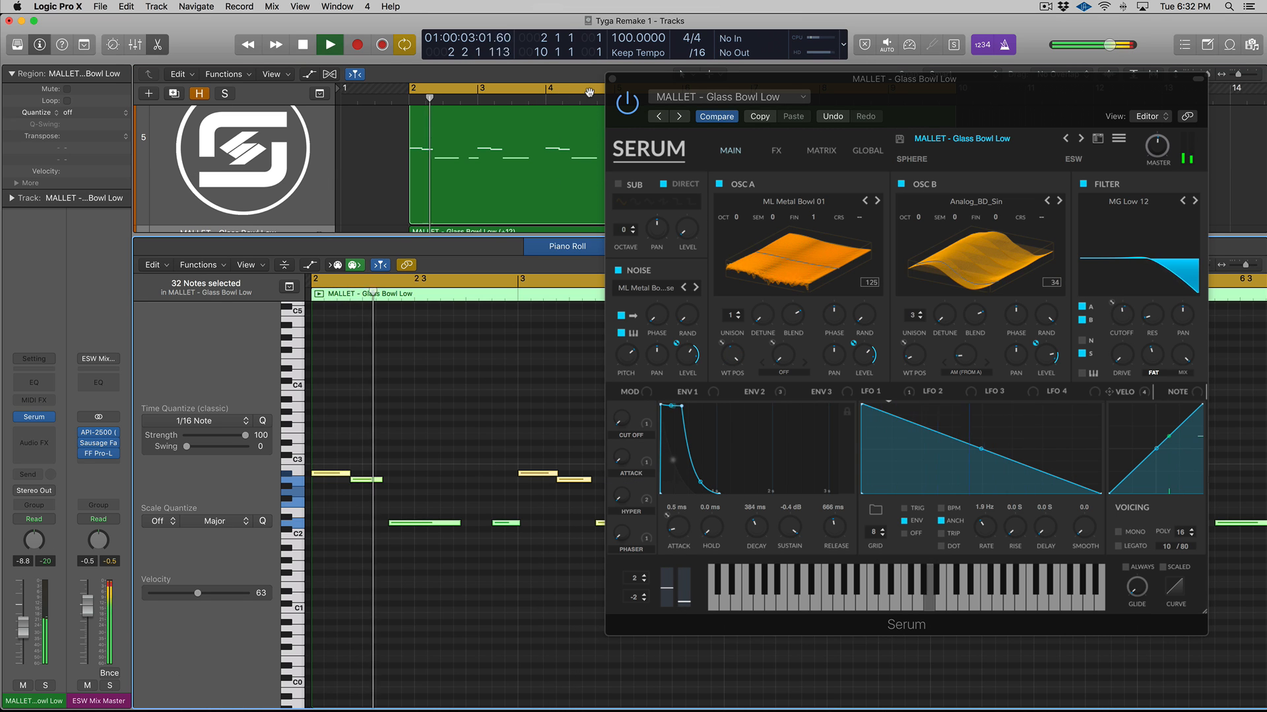
Hide the plug-in windows and check the track levels in the Mixer during playback.
key(v)
key(x)
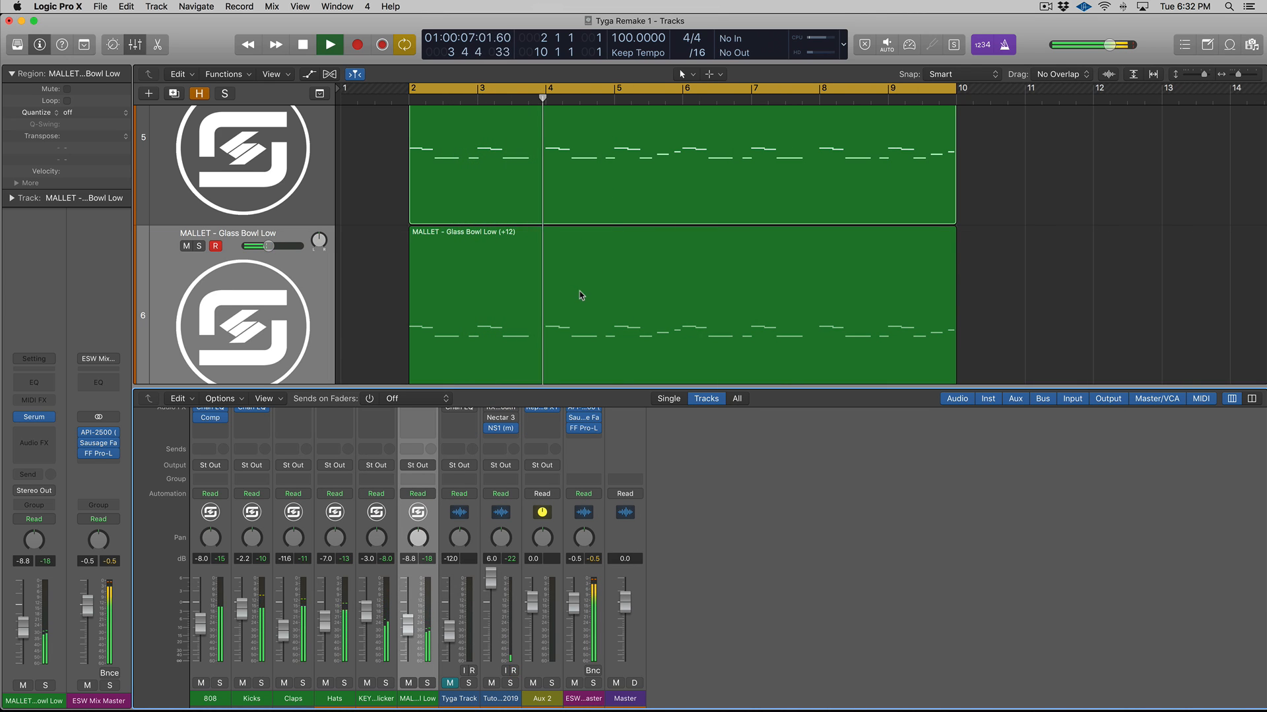
key(x)
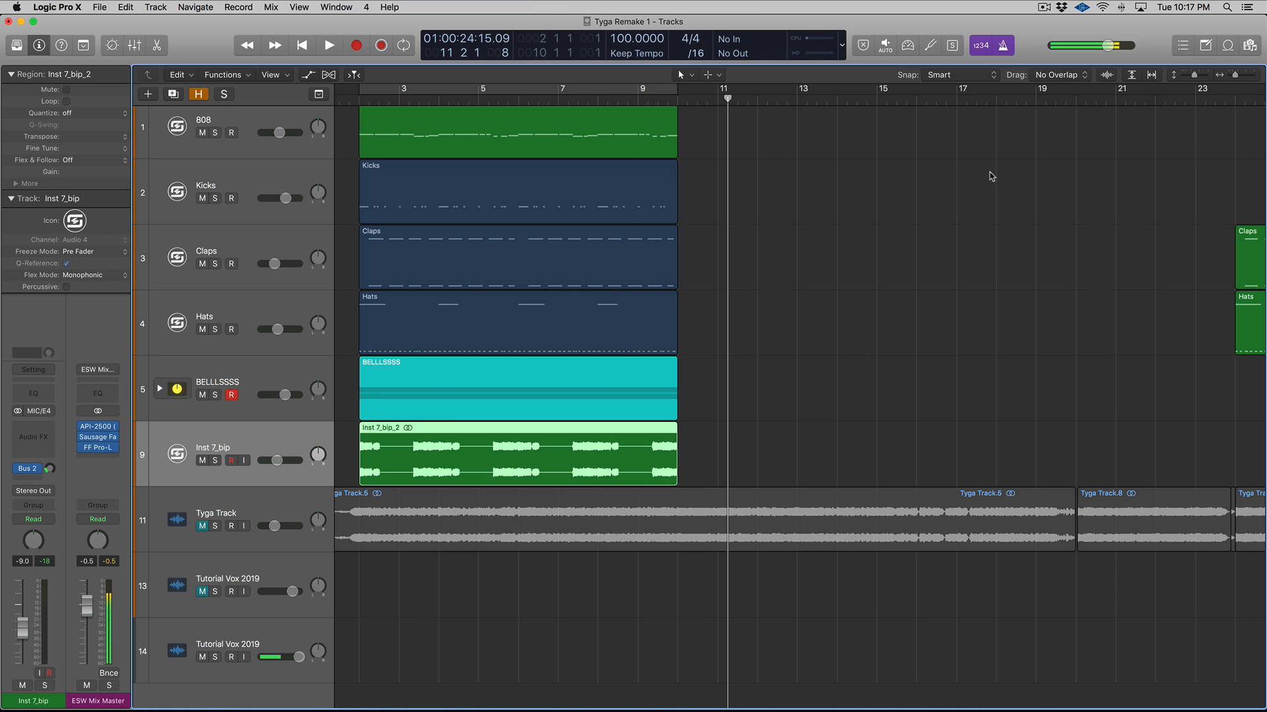
Solo the Inst 7_bip_2 region to listen to it, and keep the Inst 7_bip track selected.
key(ctrl+s)
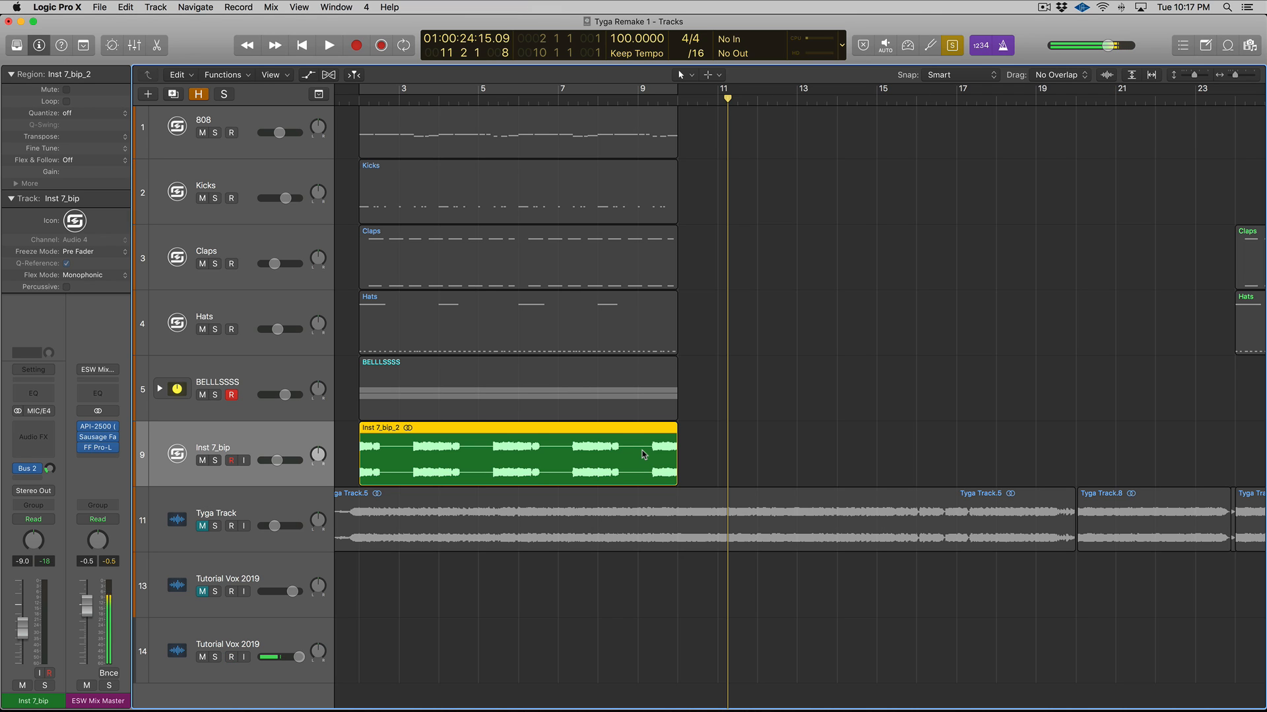
key(shift+space)
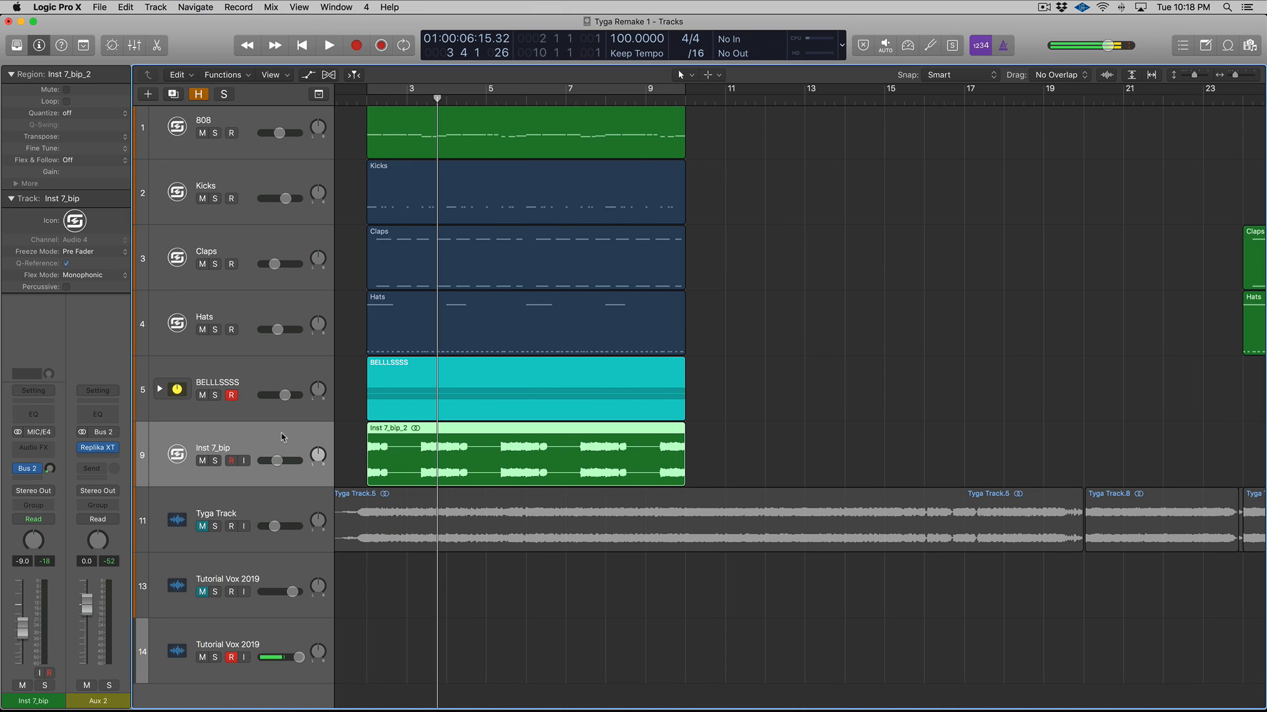
click(283, 436)
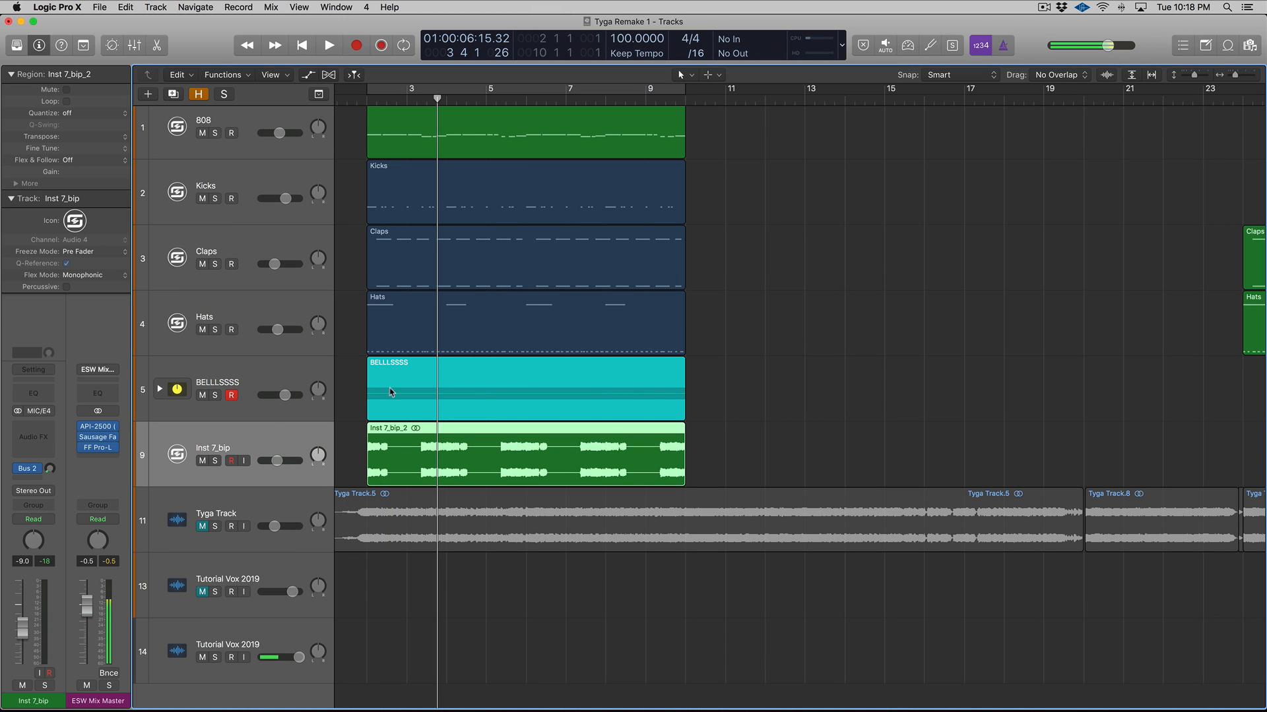
Enable Flex in Monophonic mode on Inst 7_bip, transpose its region by -12 and play it with the beat.
click(328, 74)
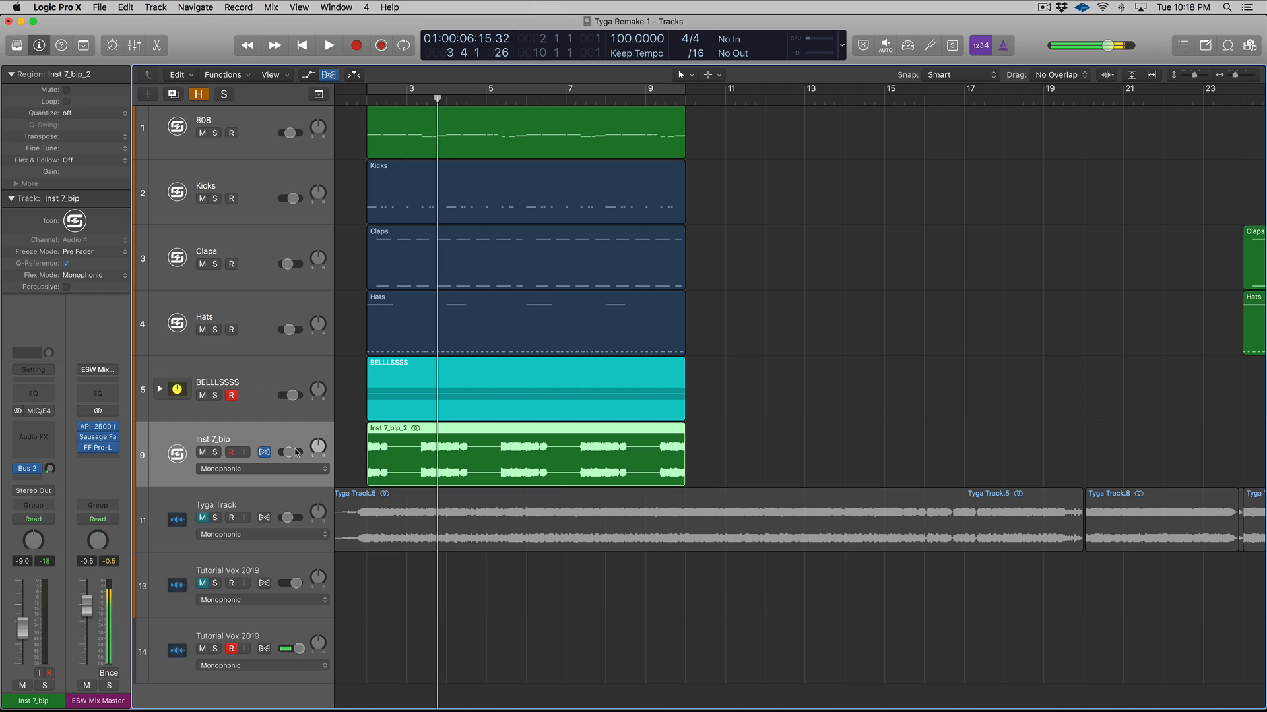
click(263, 470)
click(265, 472)
drag(78, 141, 96, 137)
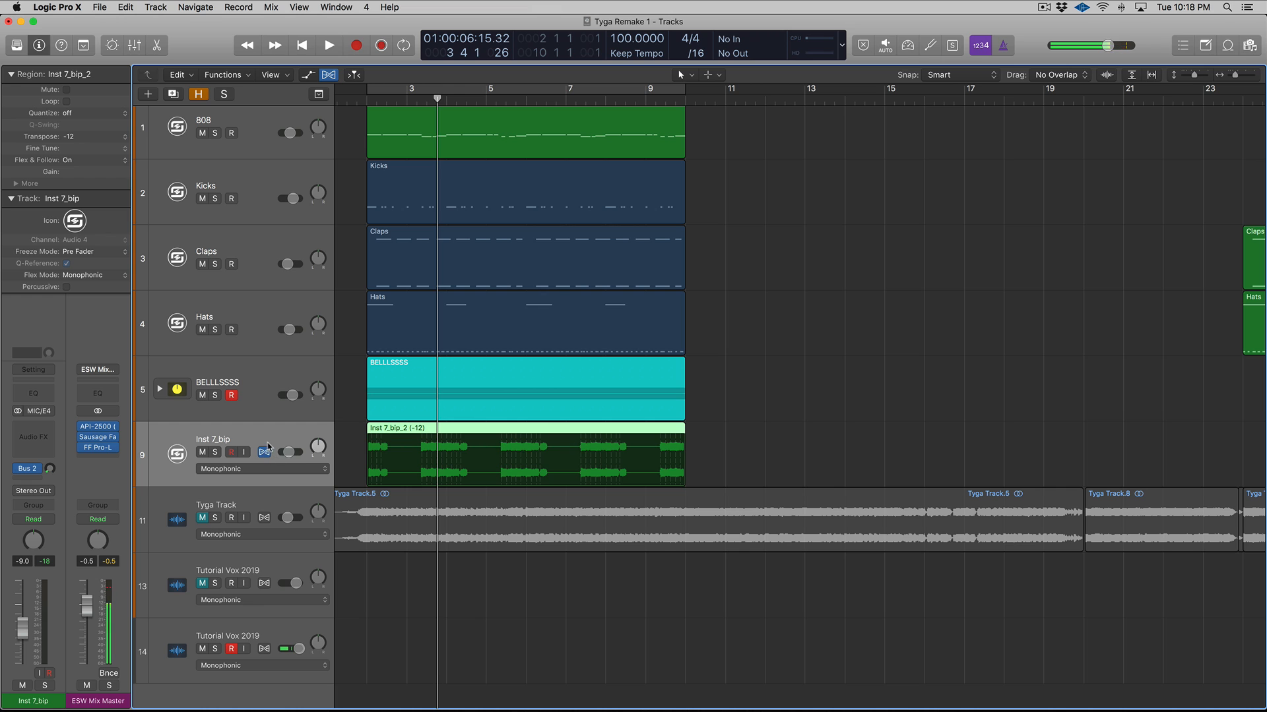
key(space)
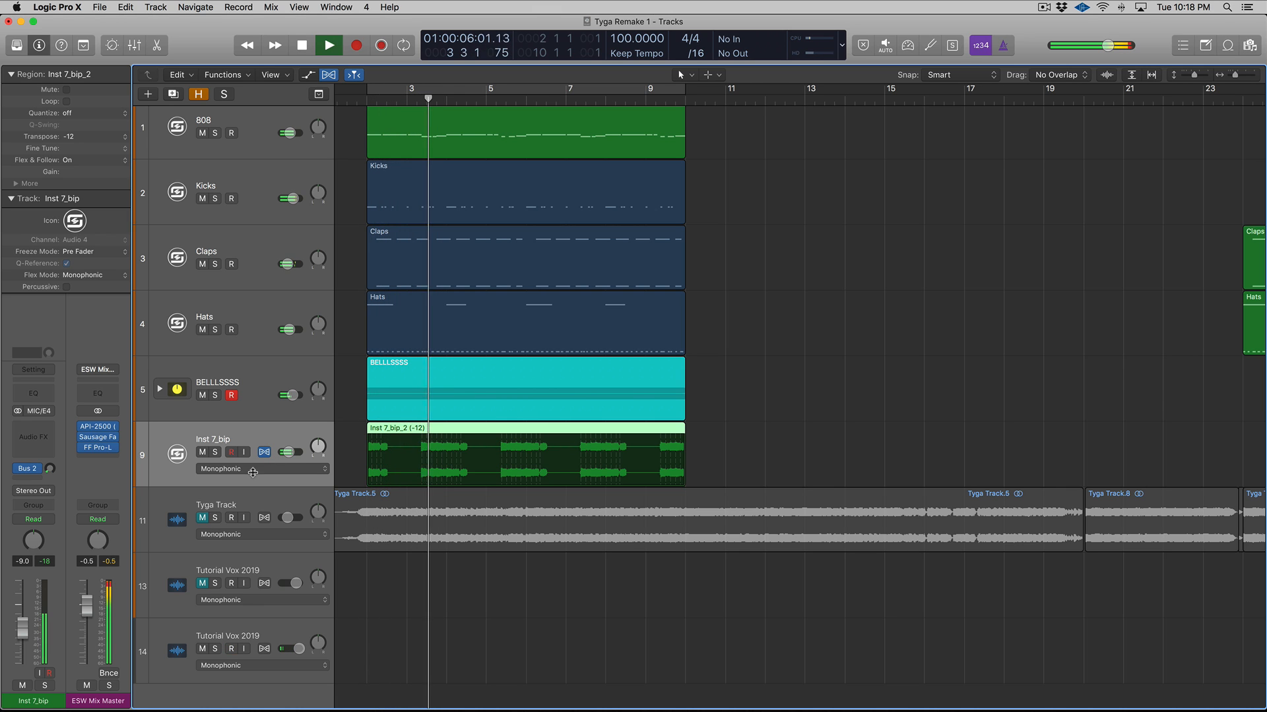
key(space)
Add a Channel EQ to Inst 7_bip with a 104 Hz low cut, a 0.5 dB boost at 210 Hz and a 3400 Hz high cut.
click(33, 393)
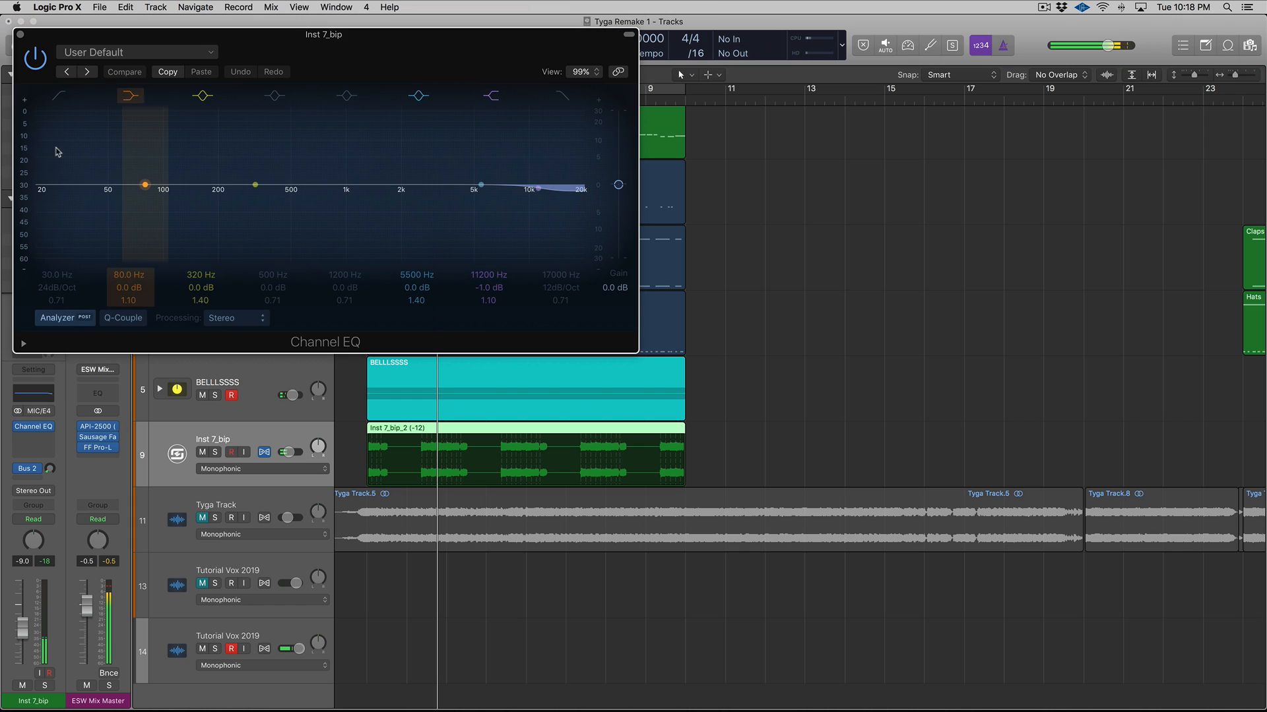
drag(63, 162, 141, 202)
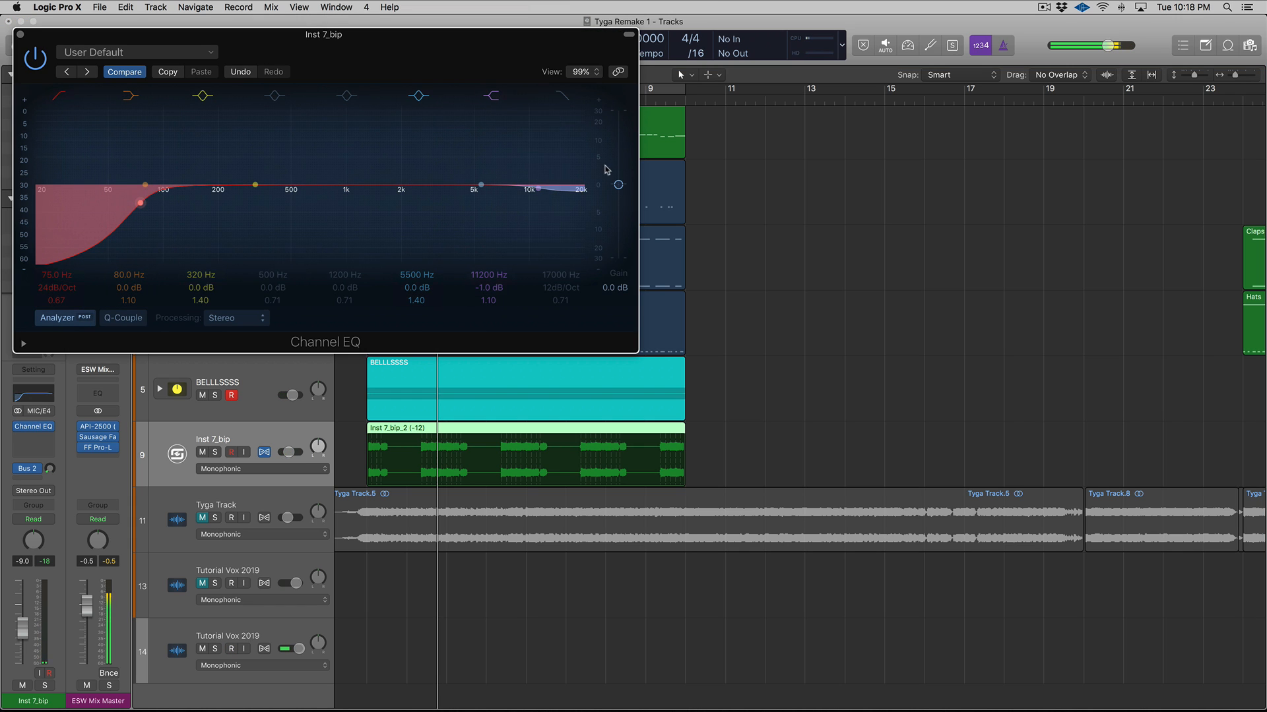
drag(582, 185, 445, 184)
drag(168, 206, 175, 198)
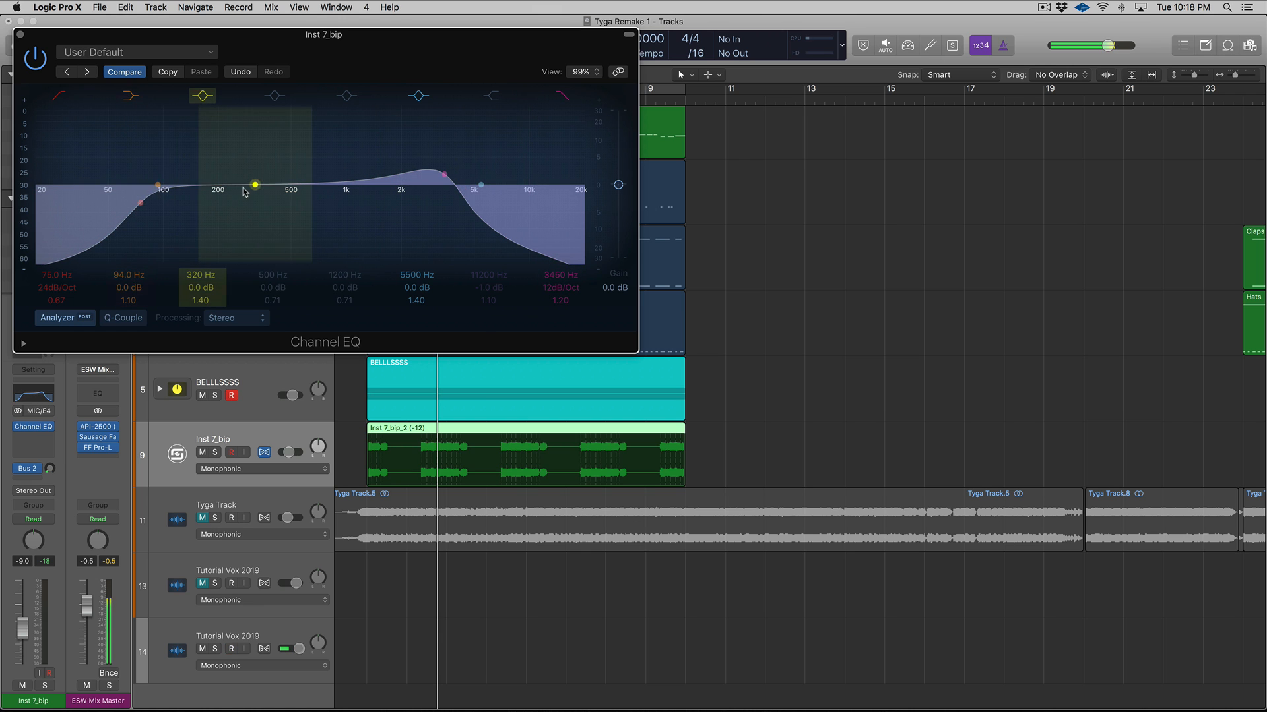
drag(256, 185, 166, 204)
drag(190, 176, 219, 178)
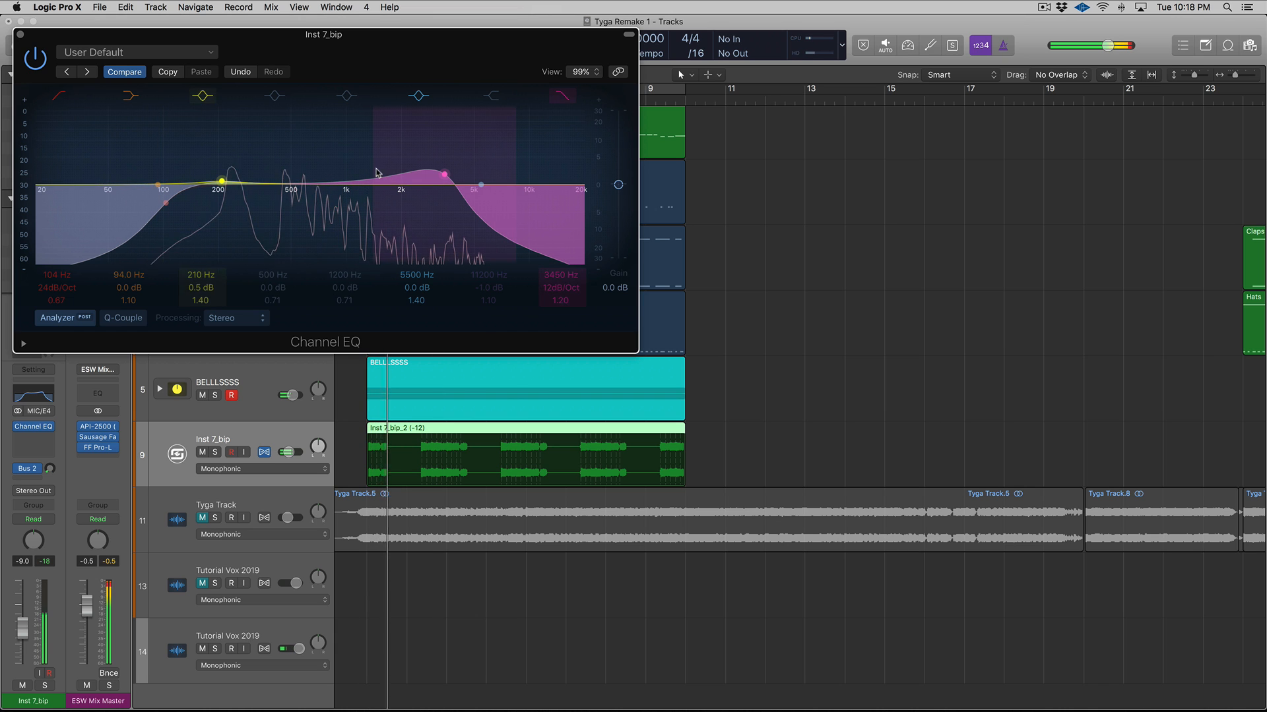
drag(444, 174, 443, 175)
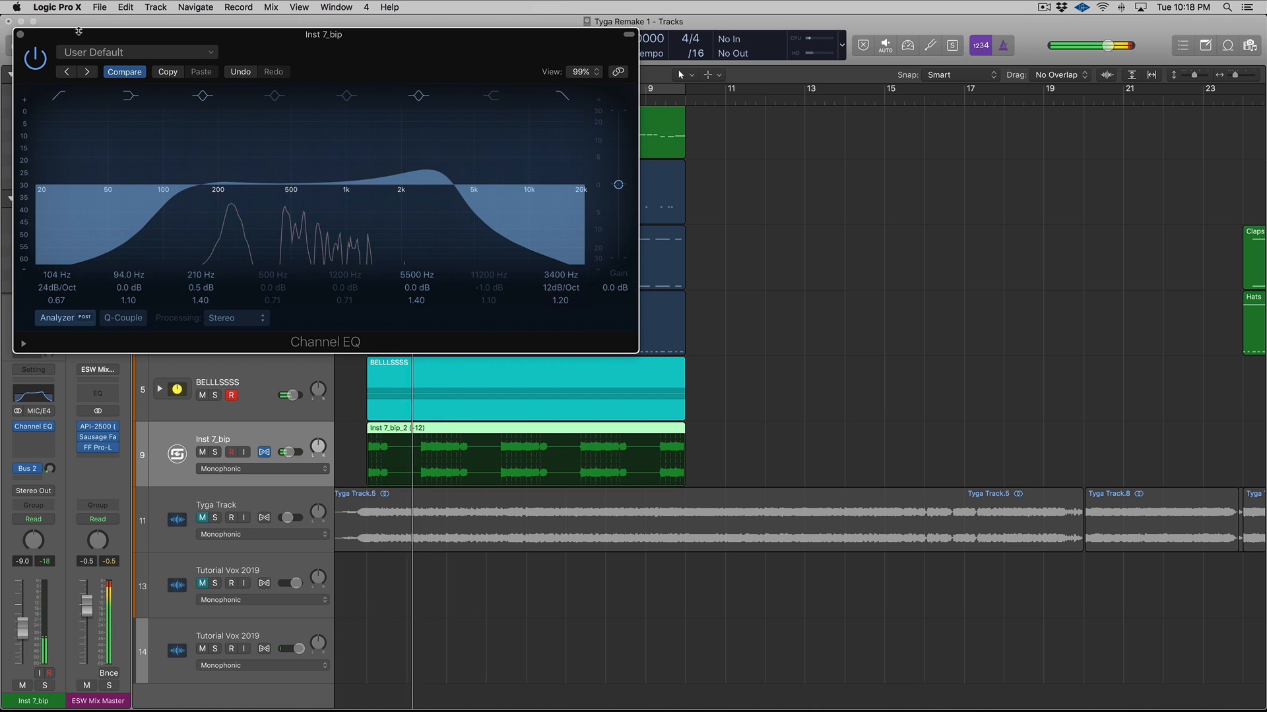
click(20, 34)
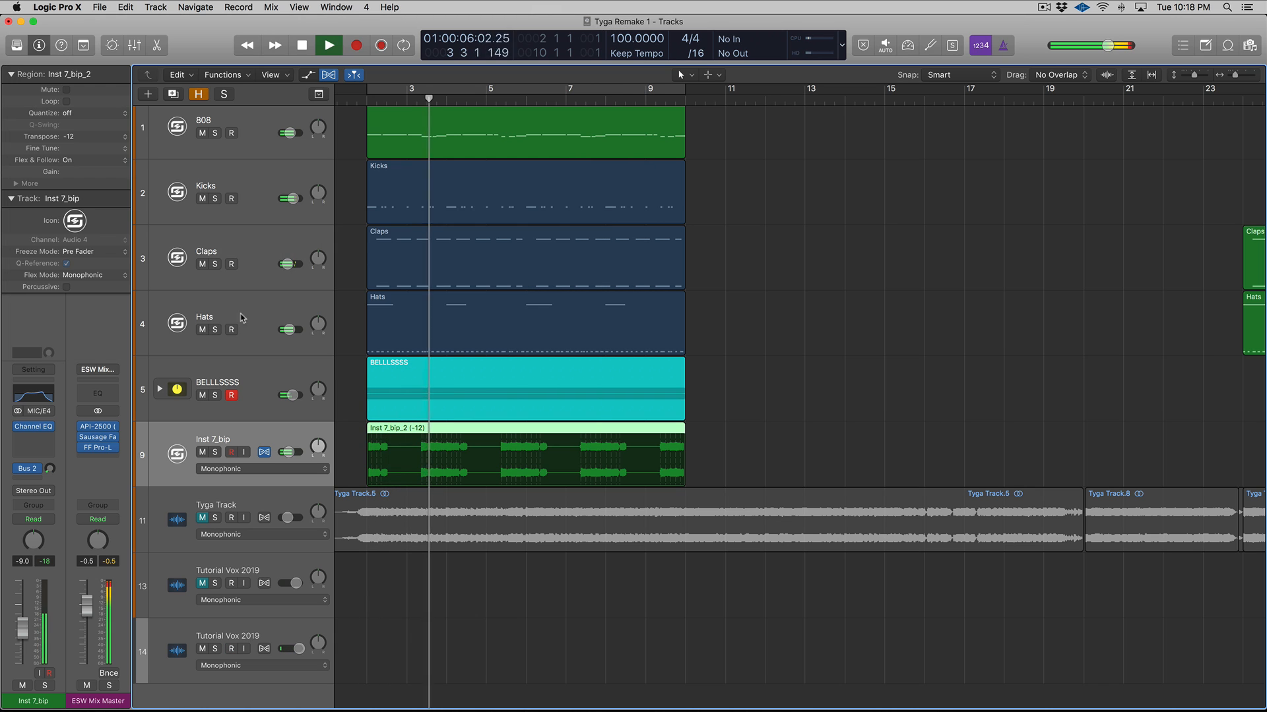
key(space)
Insert the FabFilter Pro-R reverb after the EQ on Inst 7_bip and move its window clear of the tracks.
click(53, 434)
mouse_move(77, 475)
click(168, 473)
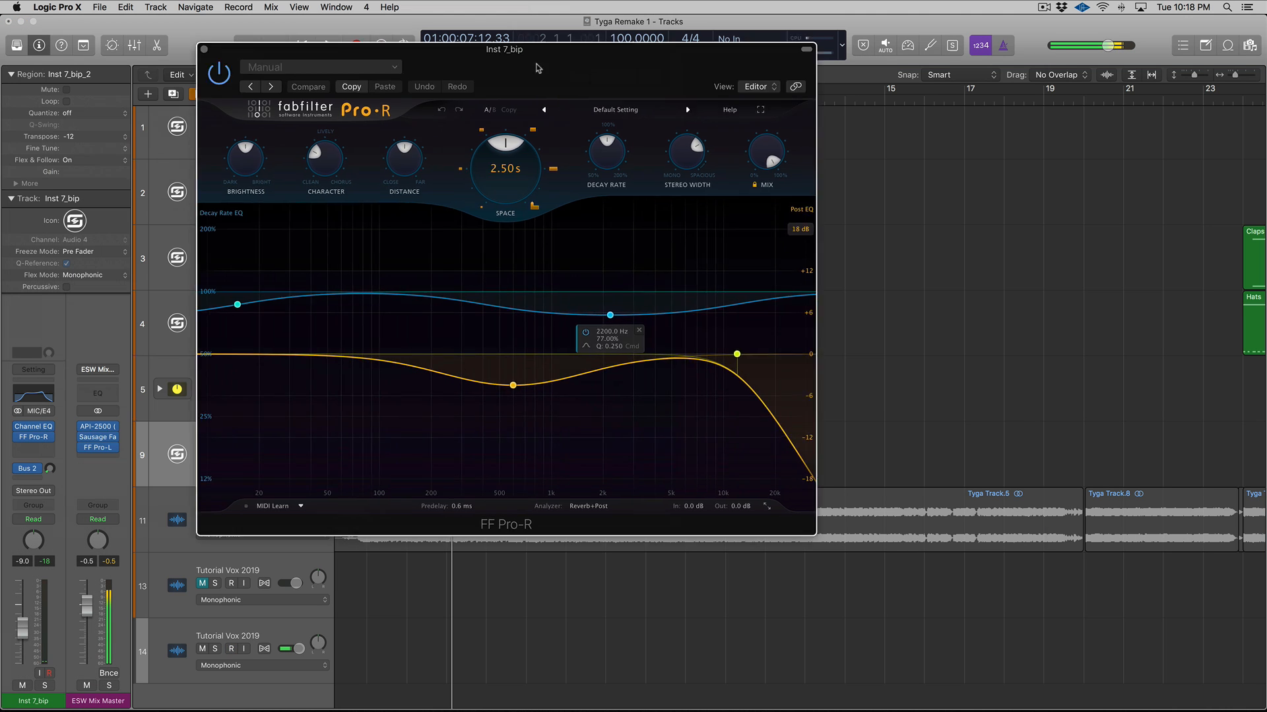
drag(537, 68, 993, 76)
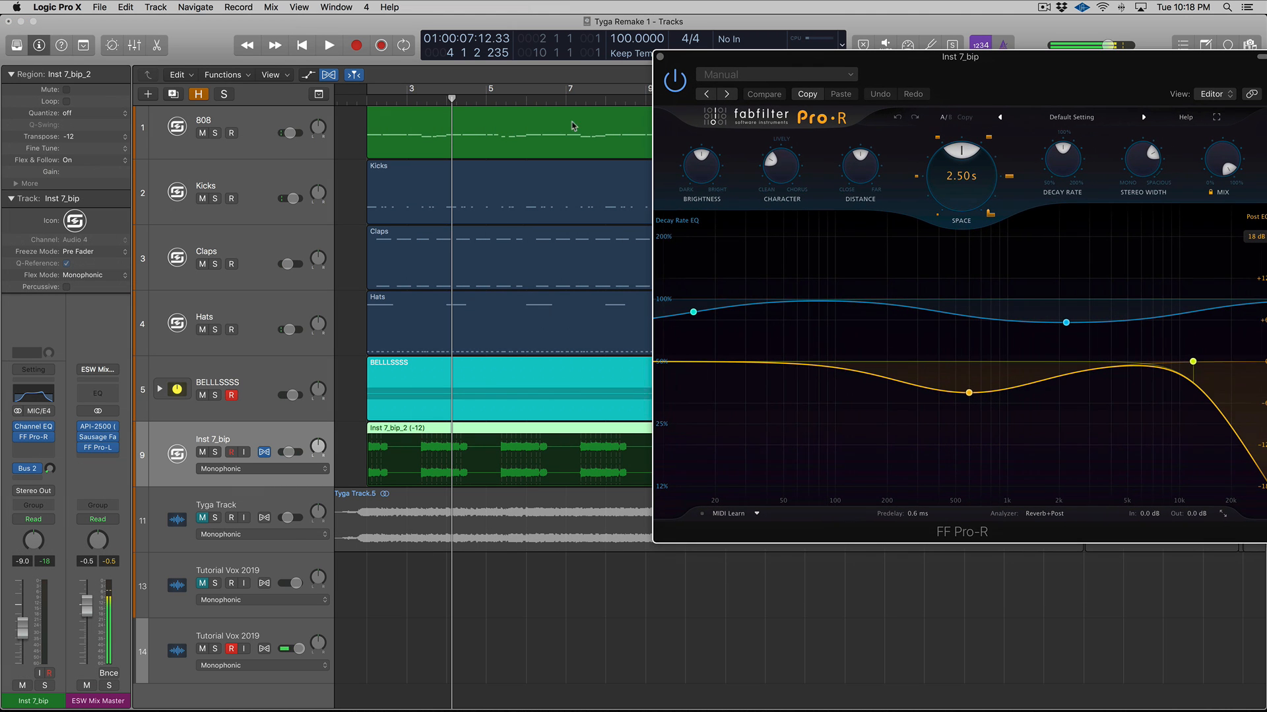
key(a)
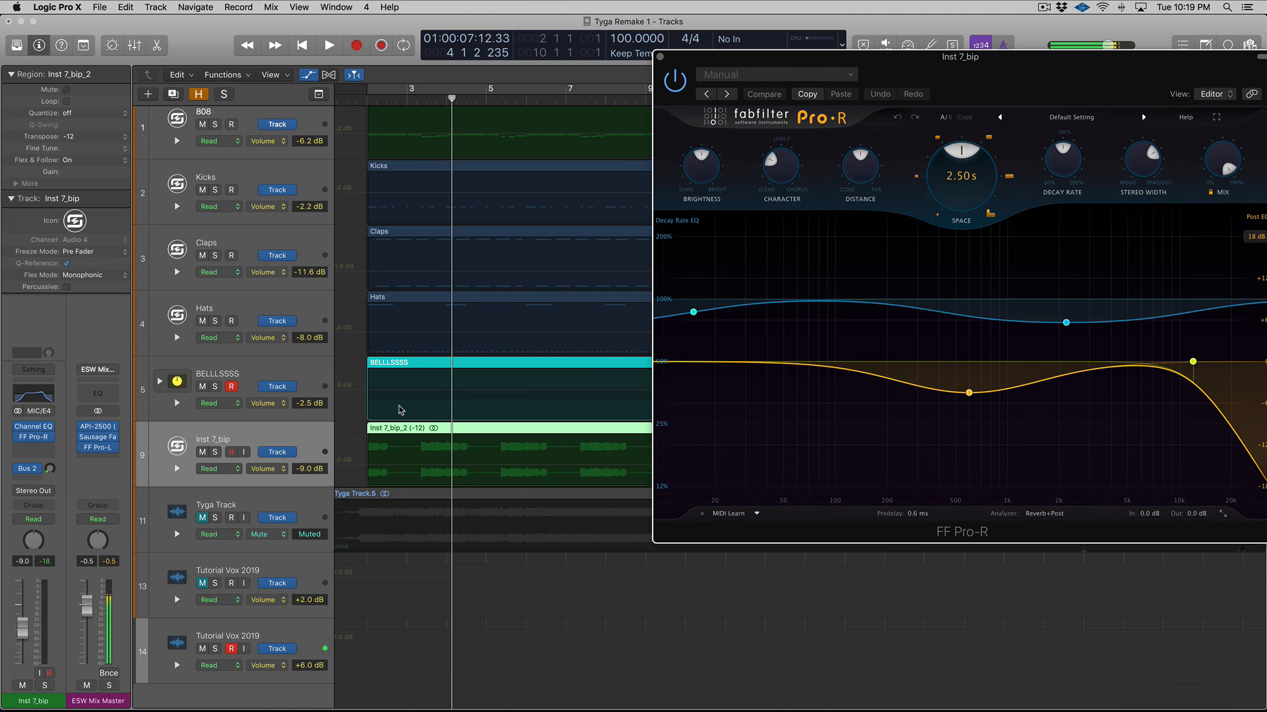
key(a)
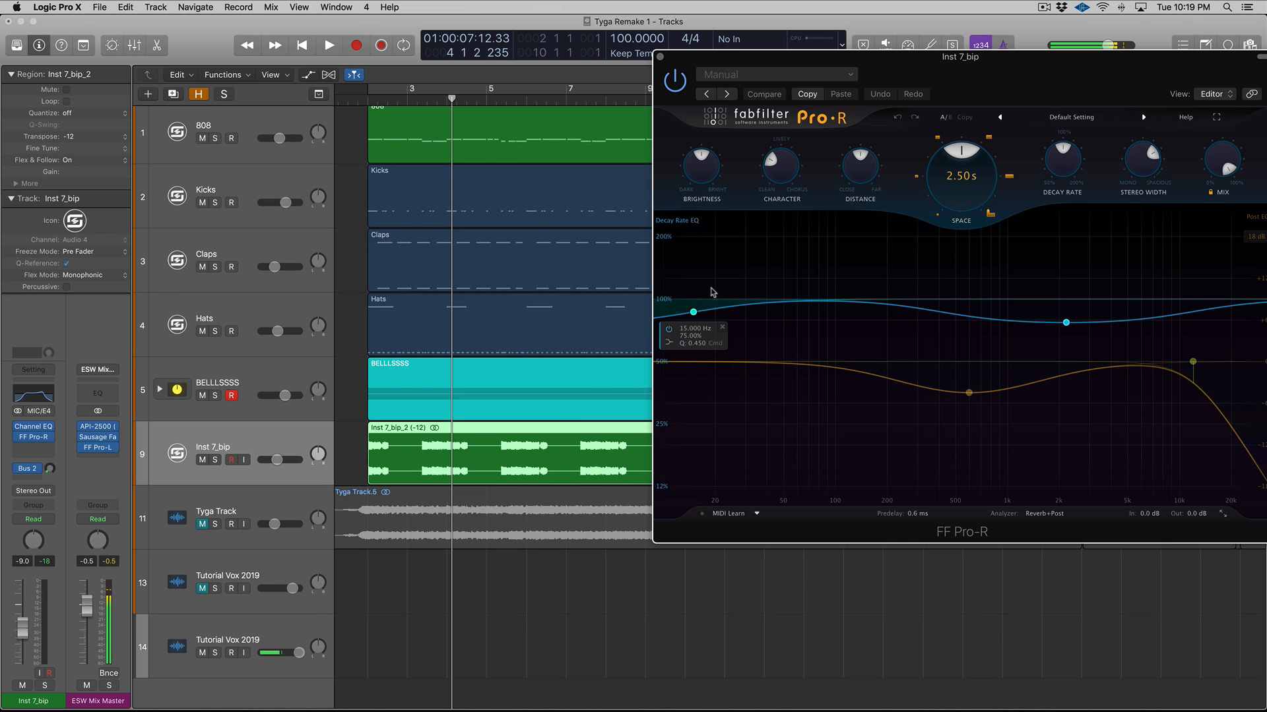
Set the Pro-R Space to about 3.31 s and turn its Mix down to about 0%.
drag(955, 186, 884, 542)
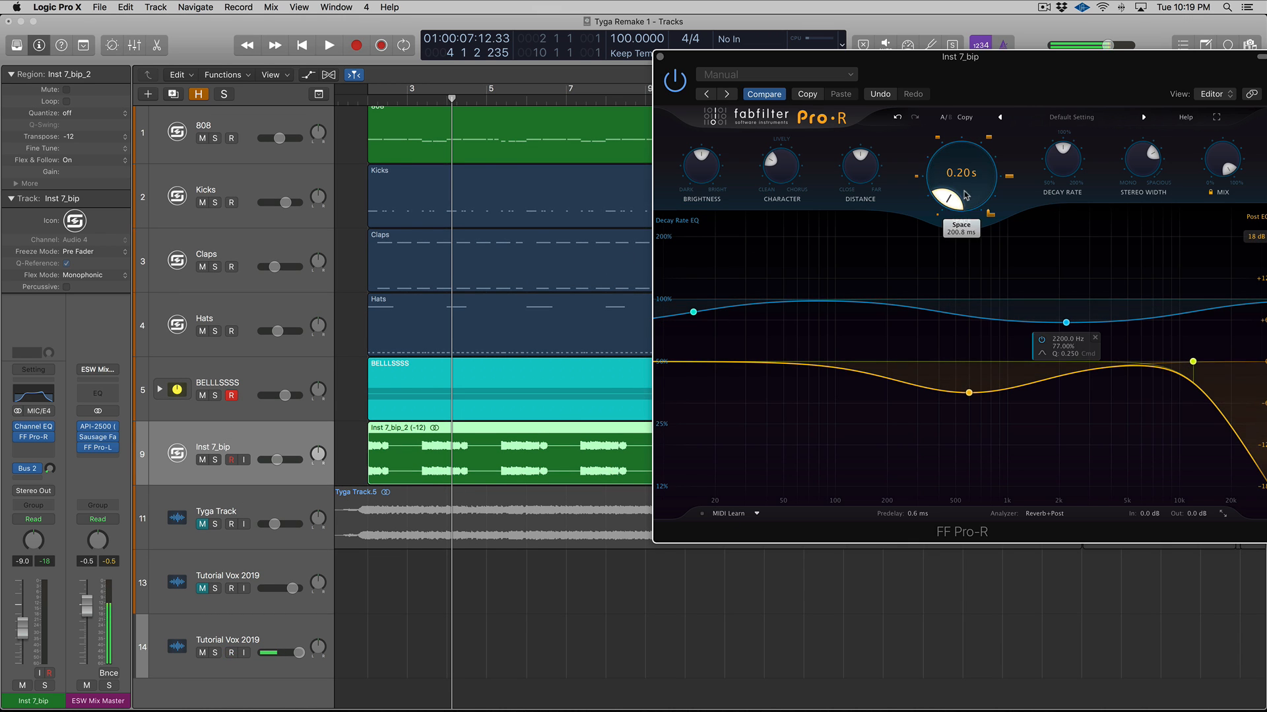
double_click(960, 145)
scroll(973, 140, up, 4)
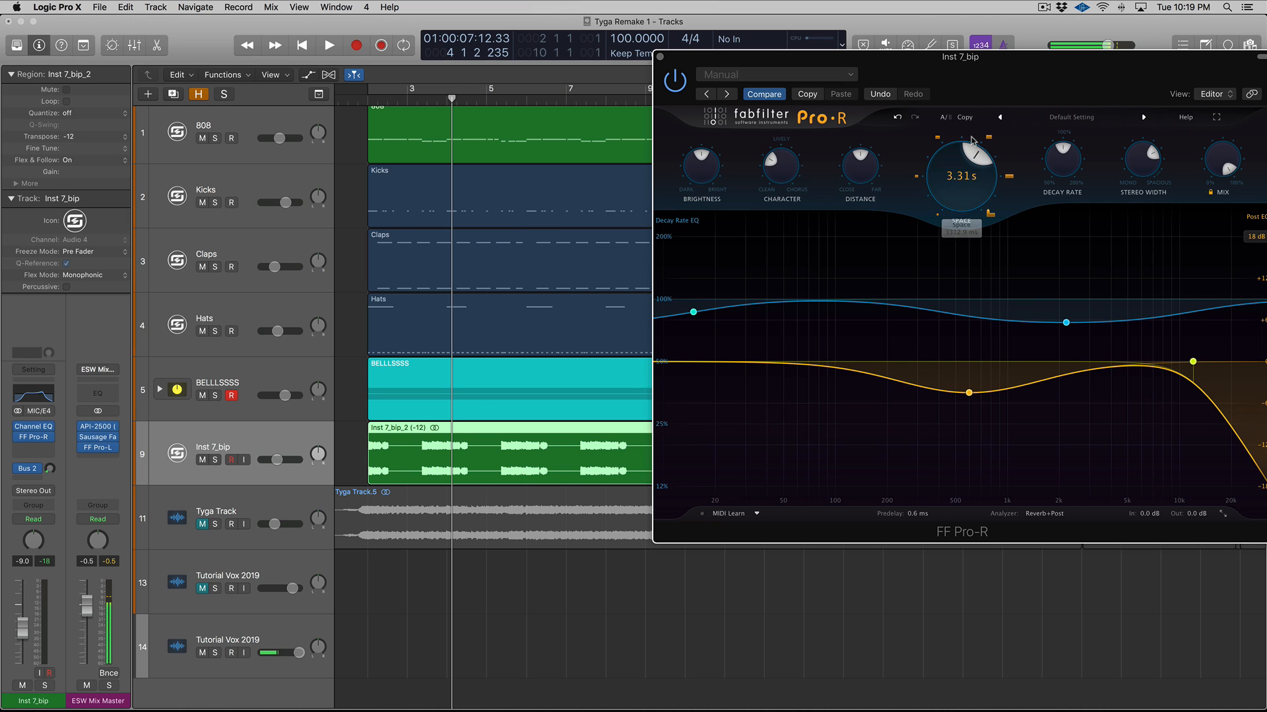
drag(1224, 147, 1222, 232)
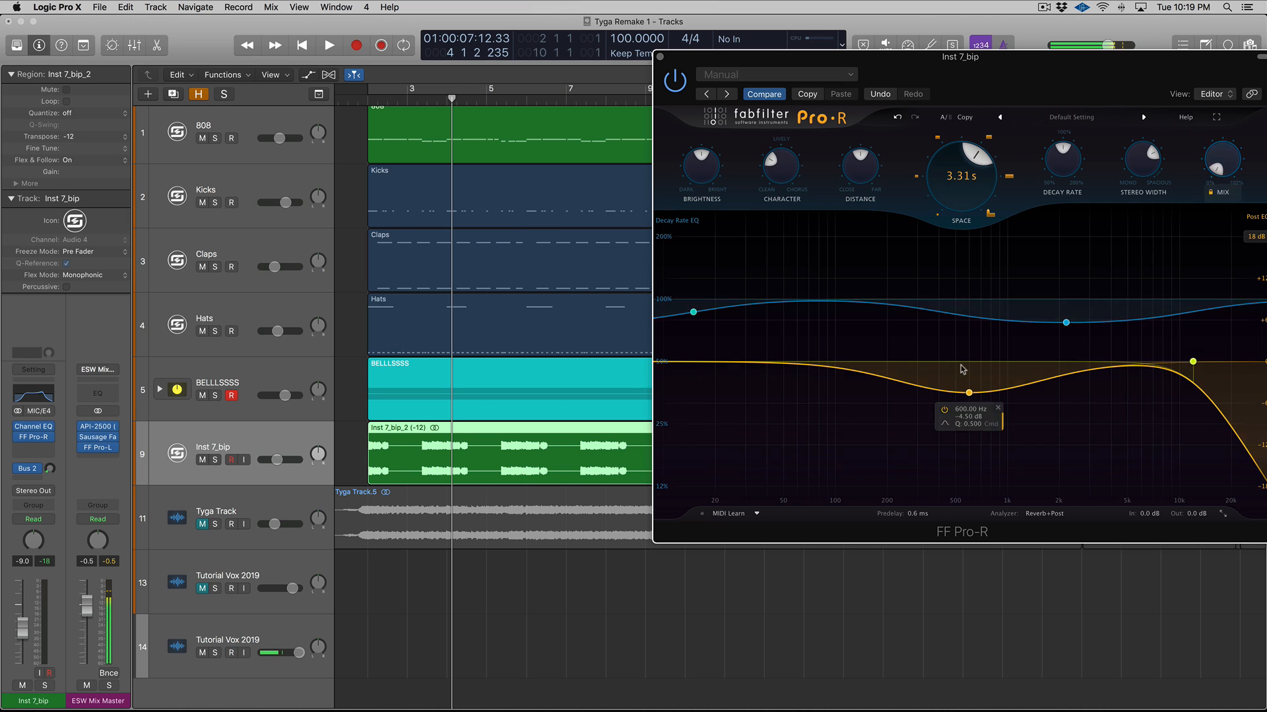
Show track automation with the Pro-R Mix parameter on Inst 7_bip and enlarge its lane.
key(a)
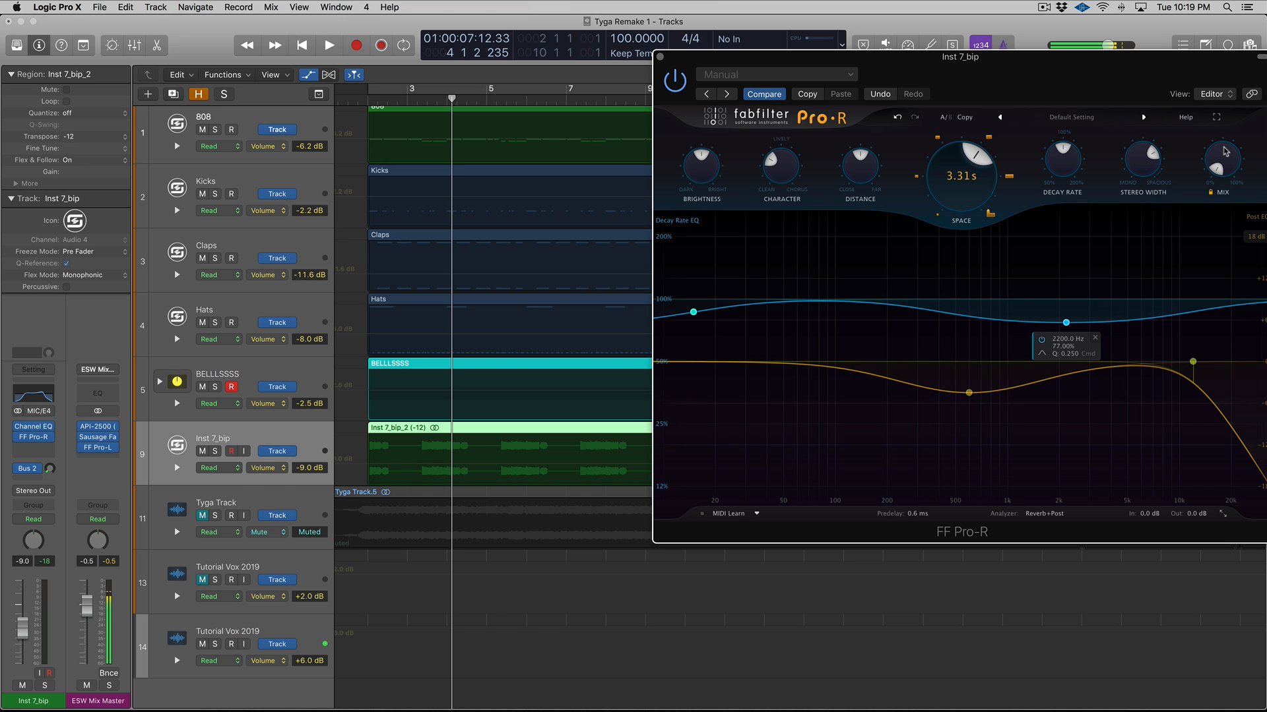
scroll(1224, 165, down, 5)
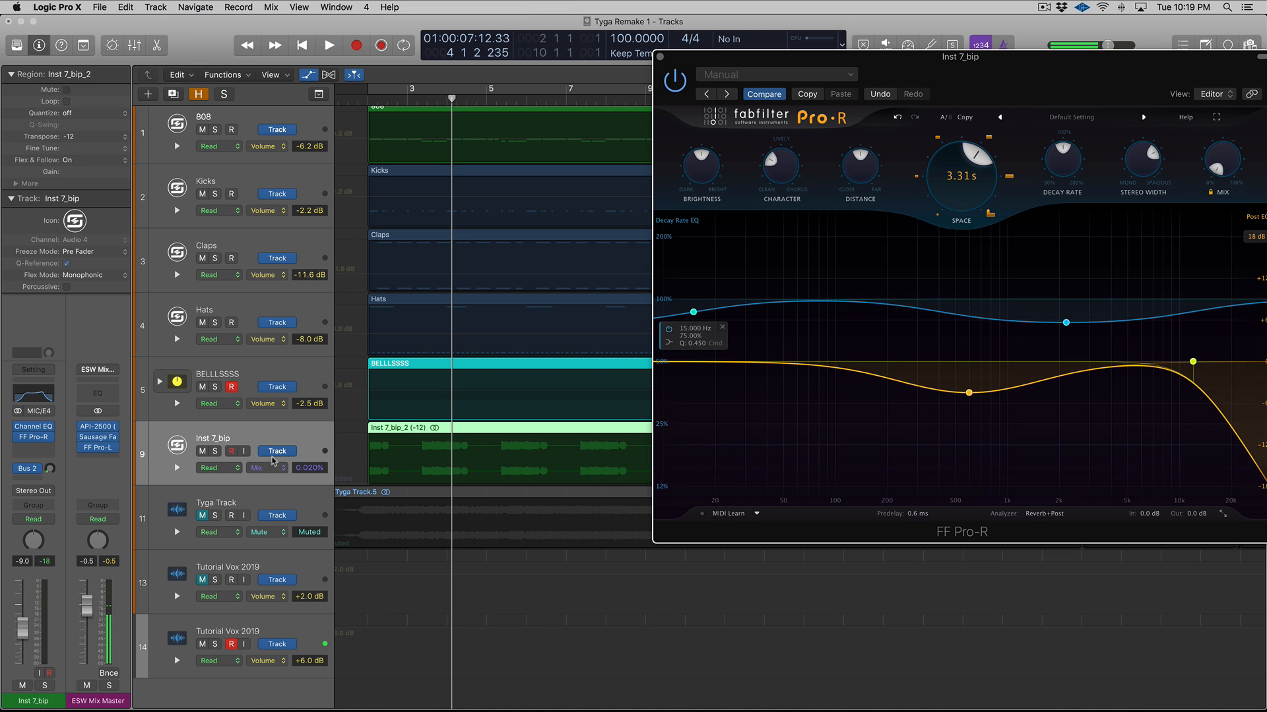
scroll(428, 469, up, 5)
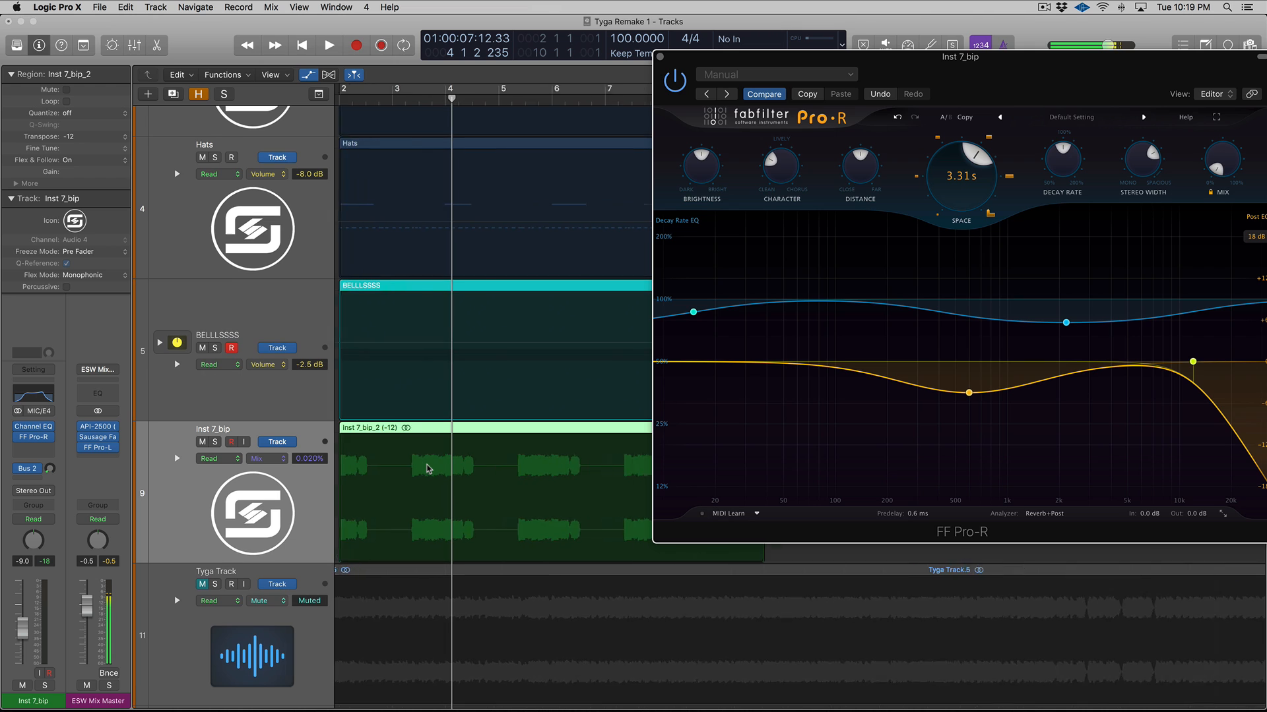
Raise the whole Pro-R Mix automation line on Inst 7_bip to 5.7% and audition the region in solo.
scroll(427, 468, up, 3)
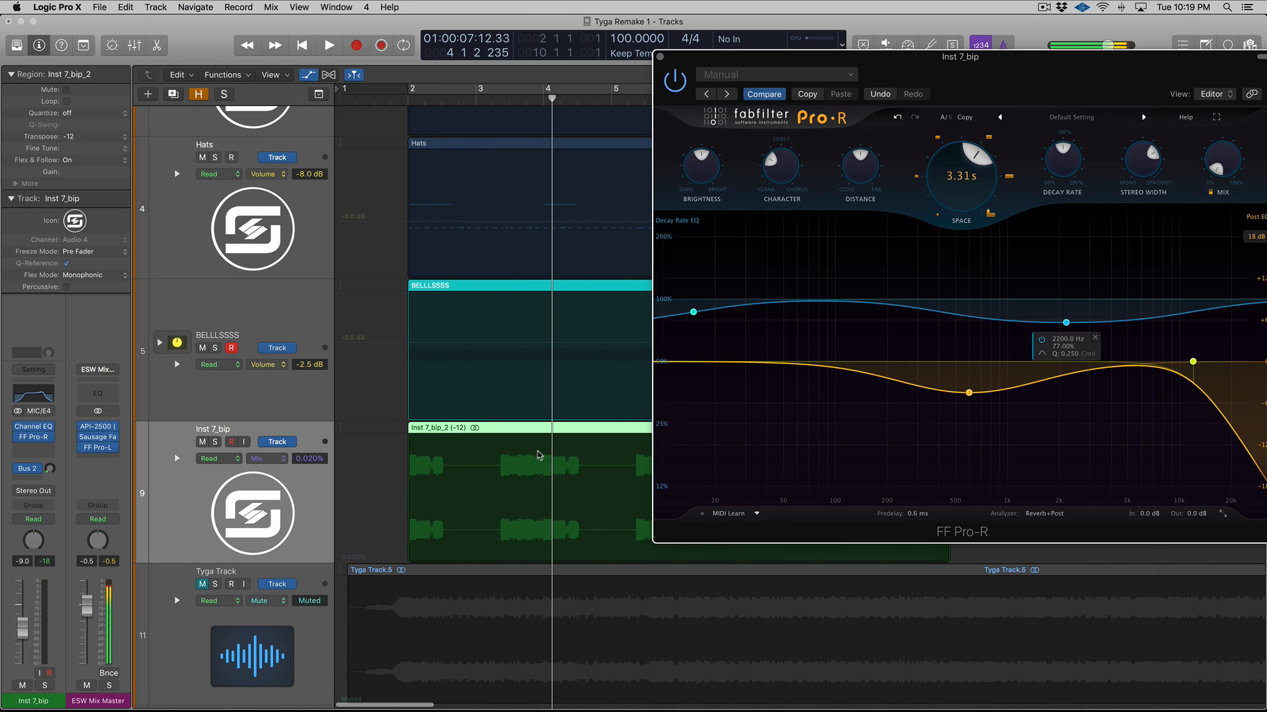
click(435, 564)
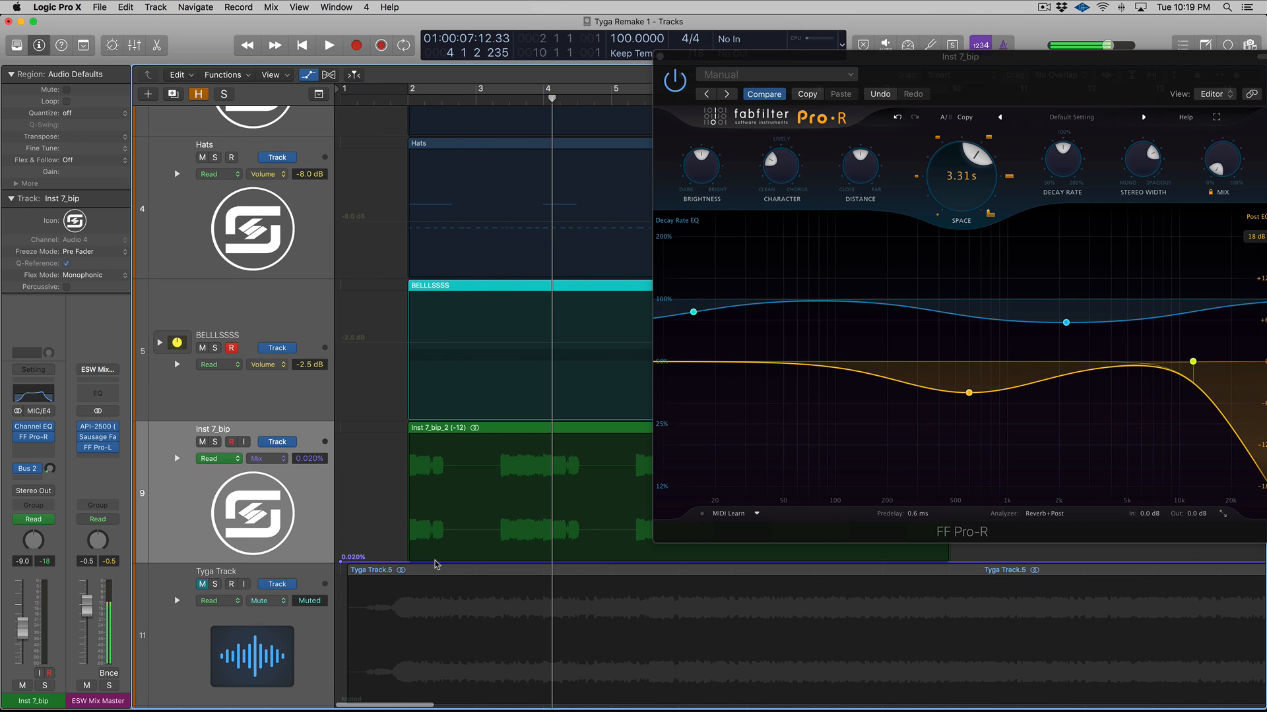
click(435, 563)
drag(423, 563, 399, 559)
key(shift+space)
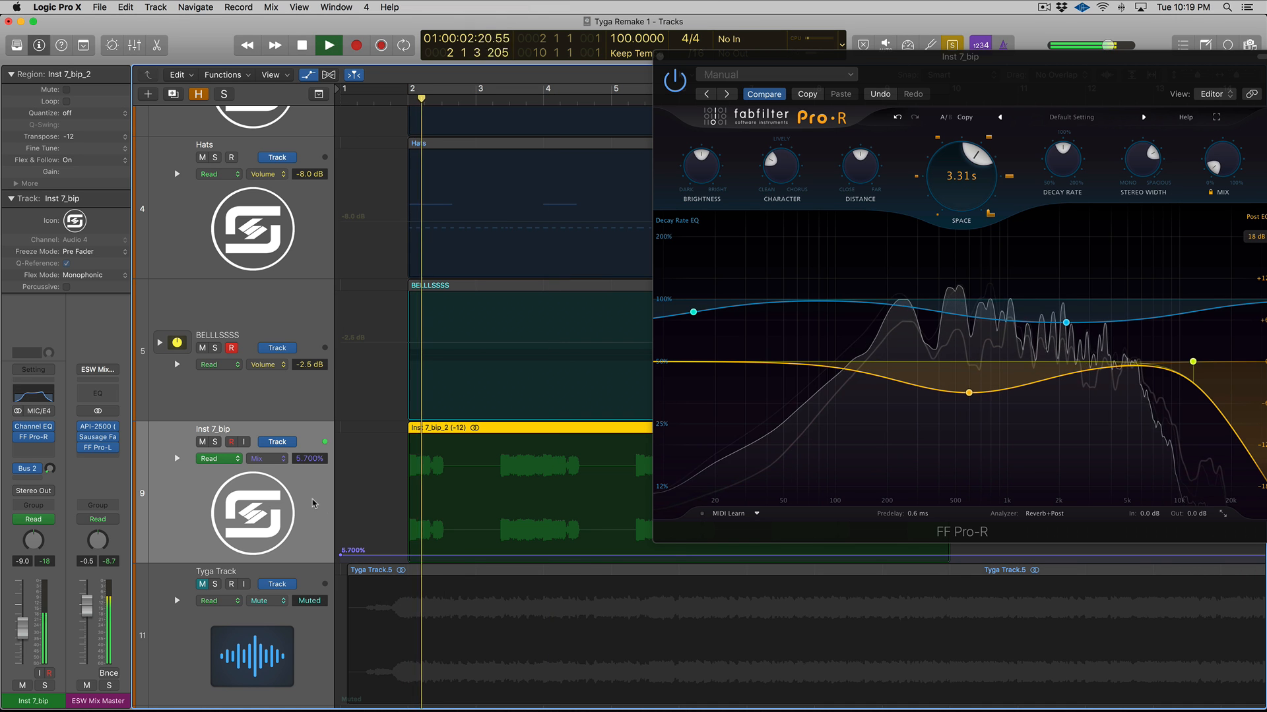
key(space)
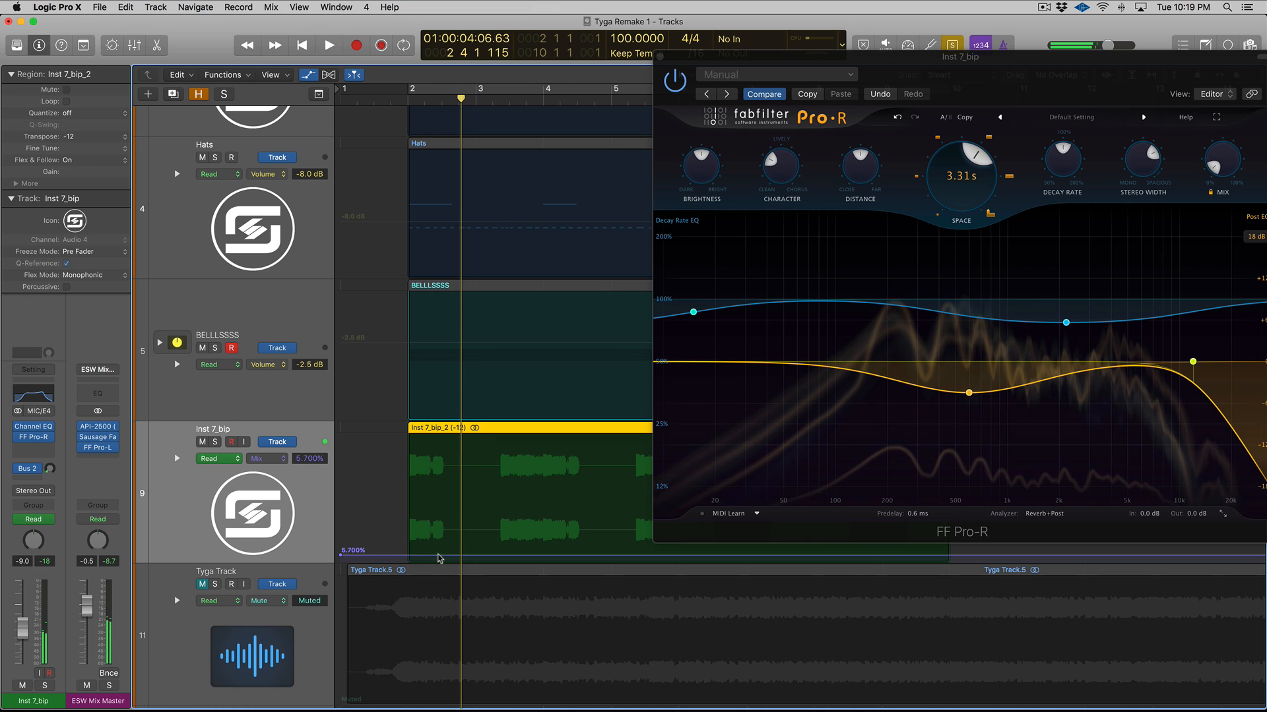
Draw a reverb Mix ramp after the first phrase, peaking at 55.46% and dropping vertically to 5.7% just after bar 3, and audition it.
click(433, 558)
click(499, 558)
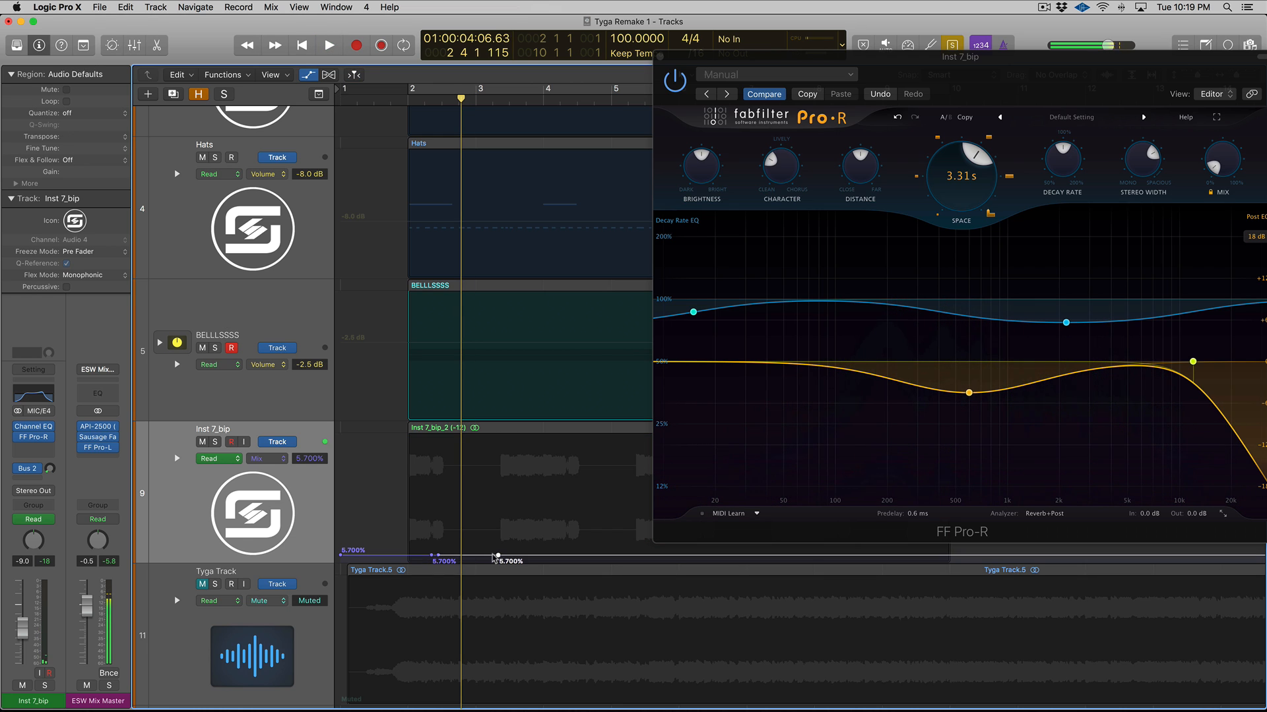
drag(493, 558, 493, 492)
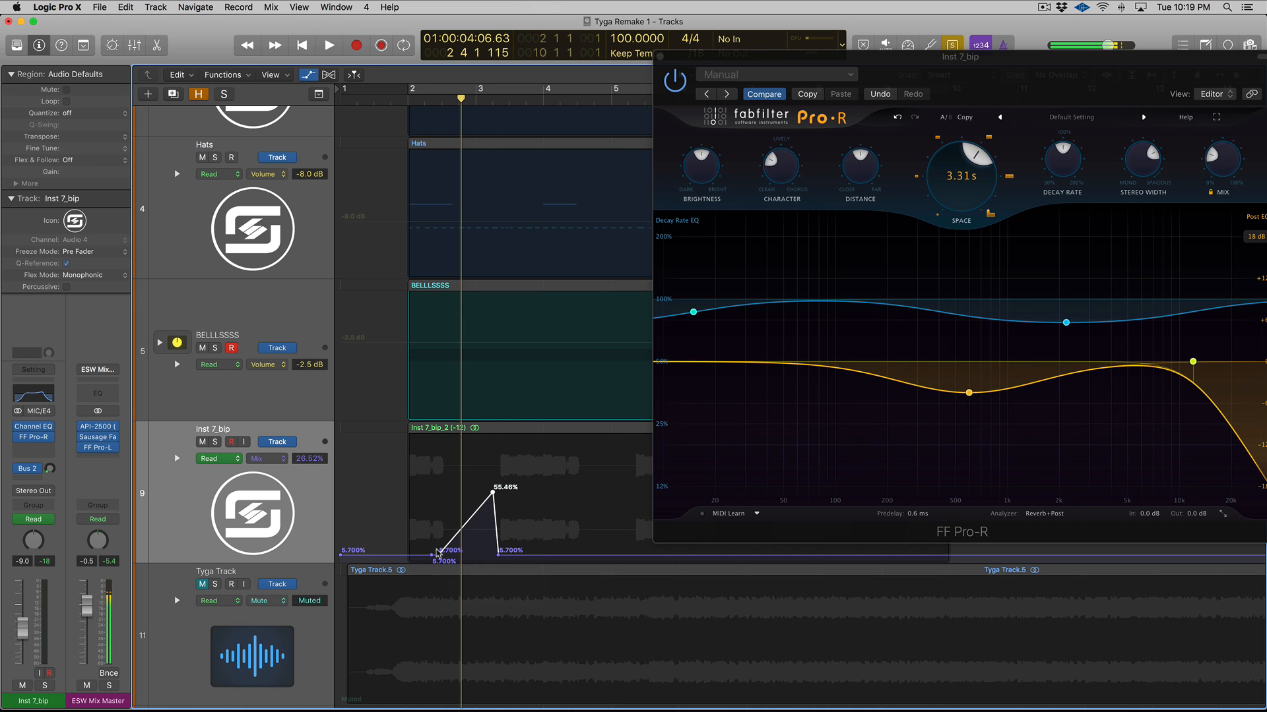
drag(440, 557, 438, 541)
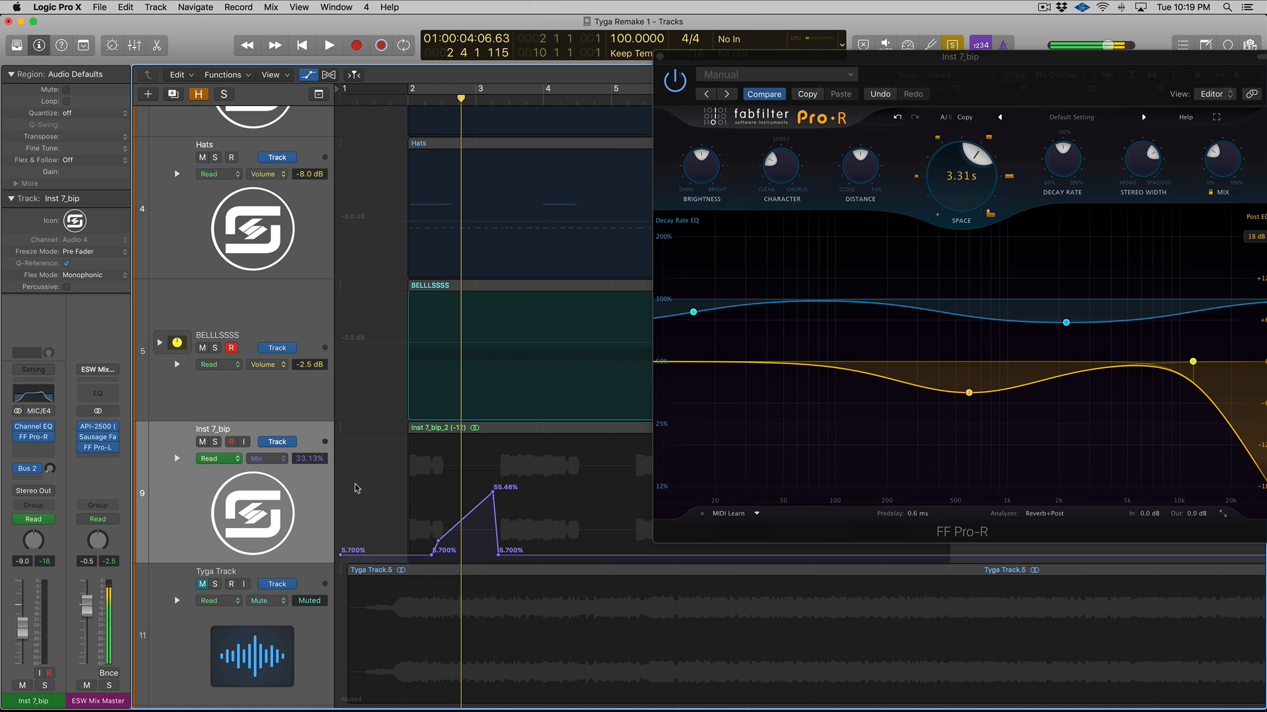
click(305, 487)
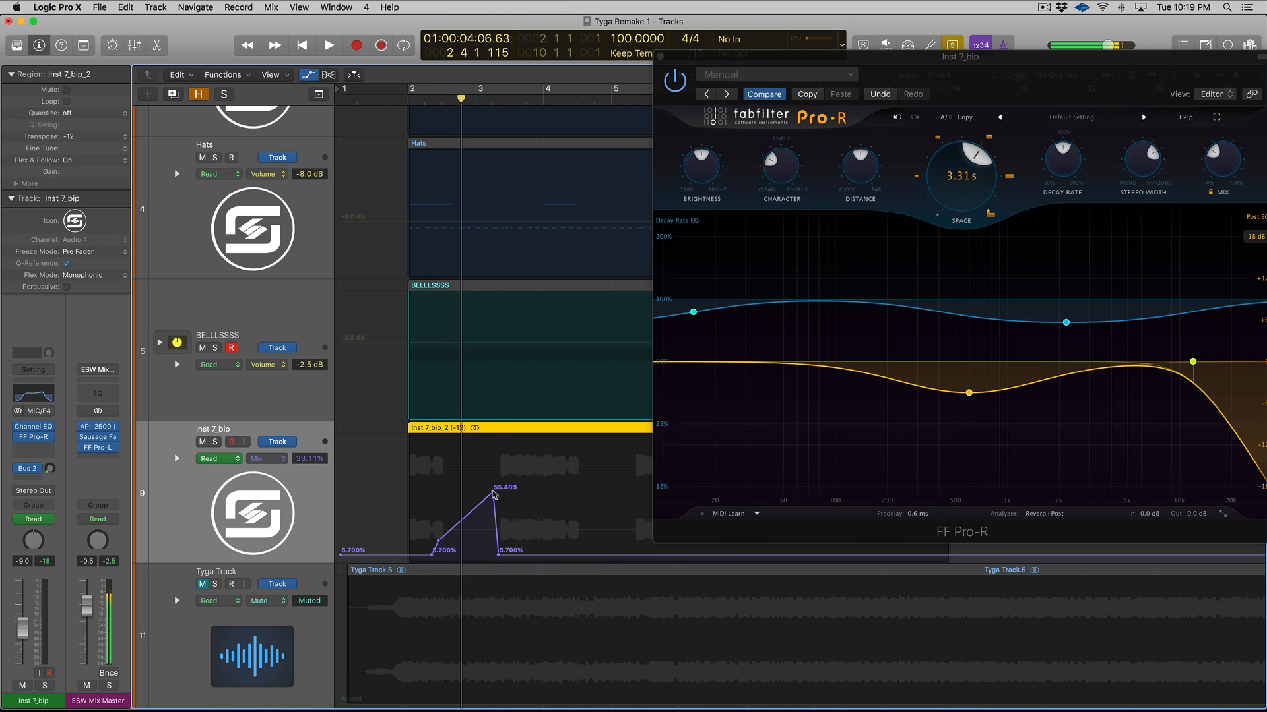
drag(494, 494, 498, 492)
click(300, 489)
key(space)
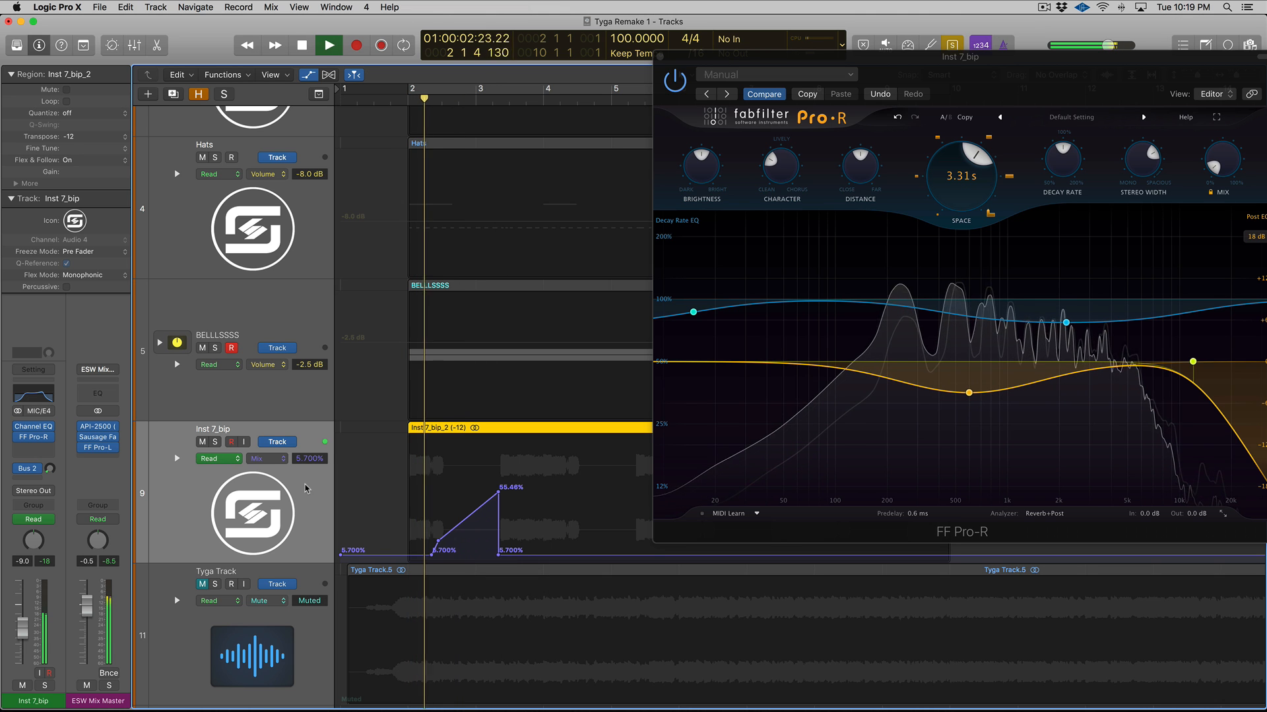
key(space)
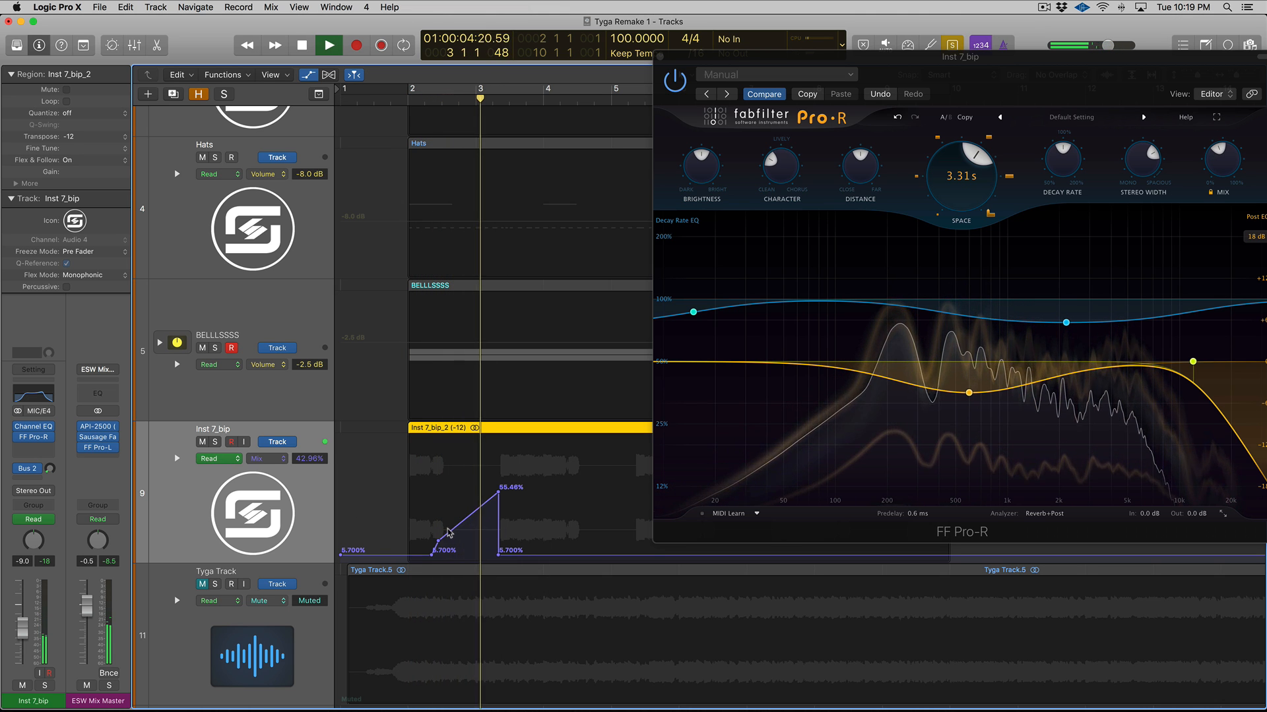
Raise the first Mix ramp to 26.07% rising to 64.46%, and shape a second ramp from 23.23% to about 67% after bar 5.
drag(449, 536, 448, 525)
key(space)
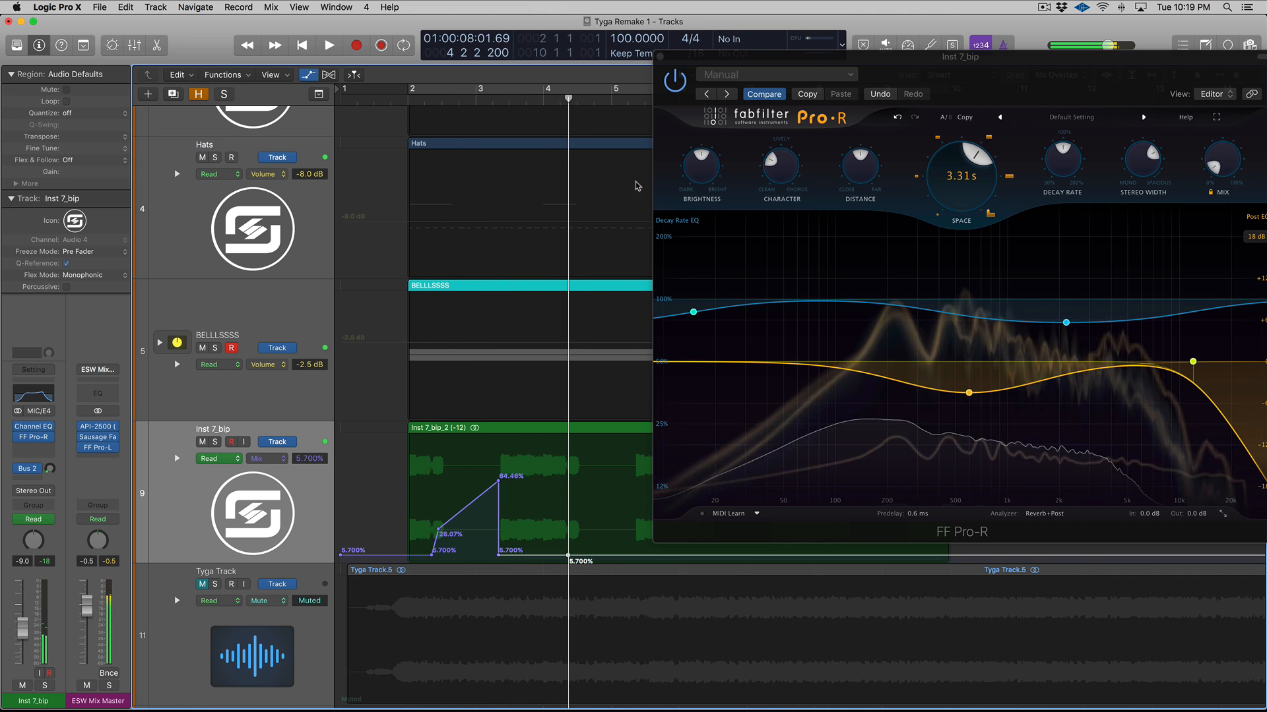
key(v)
drag(636, 555, 637, 479)
drag(568, 550, 568, 532)
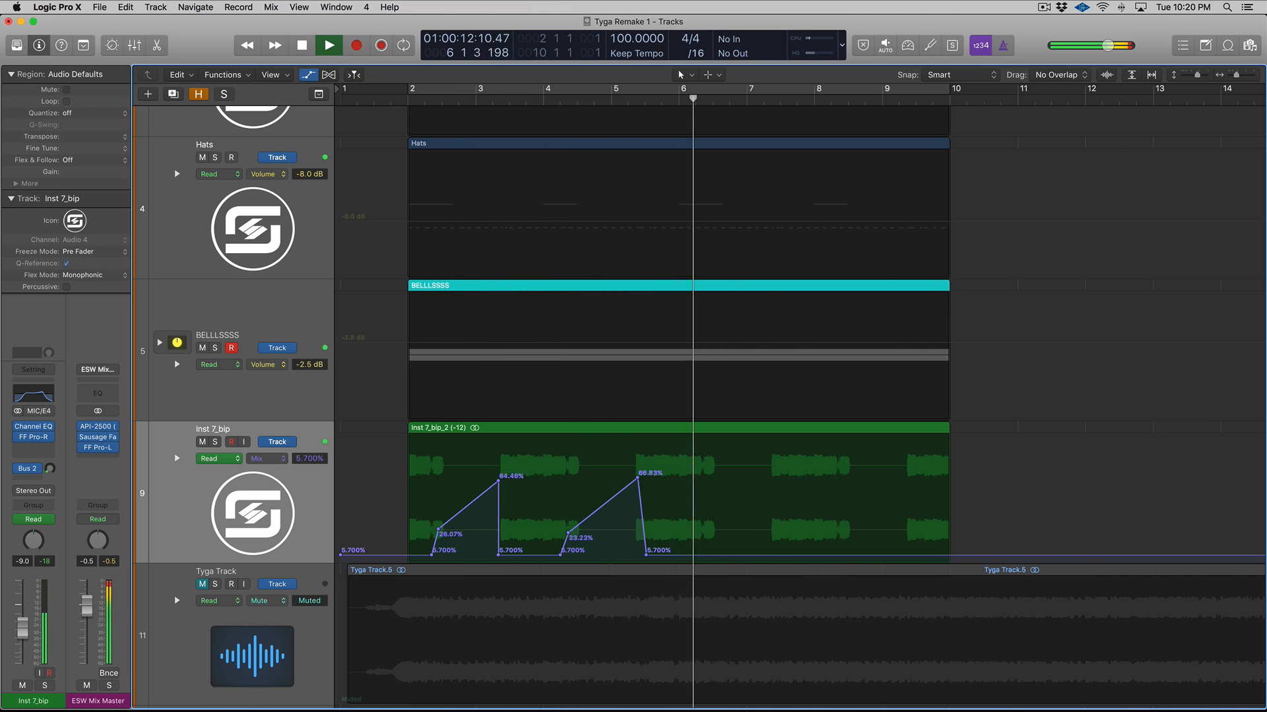
Play back and lower the first Mix ramp to 22.29% rising to 60.66%, with similar ramps for the last two phrase gaps.
key(ctrl+s)
key(shift+space)
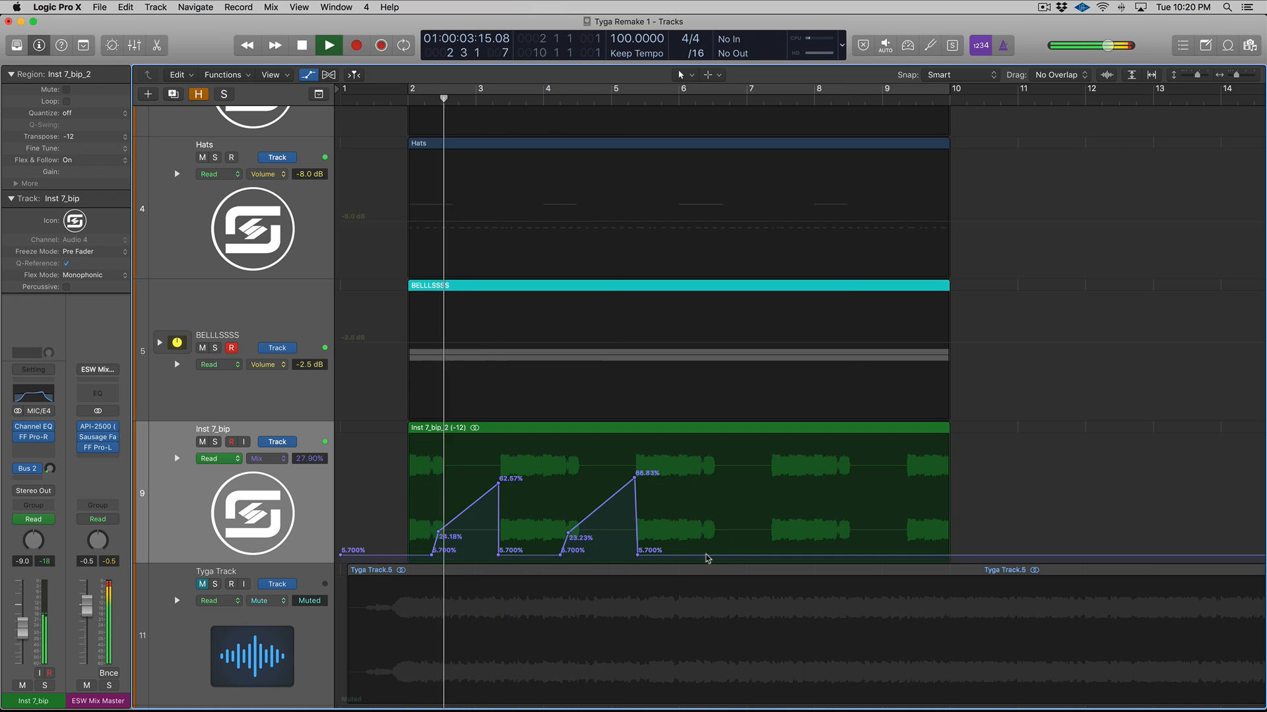
drag(438, 532, 438, 534)
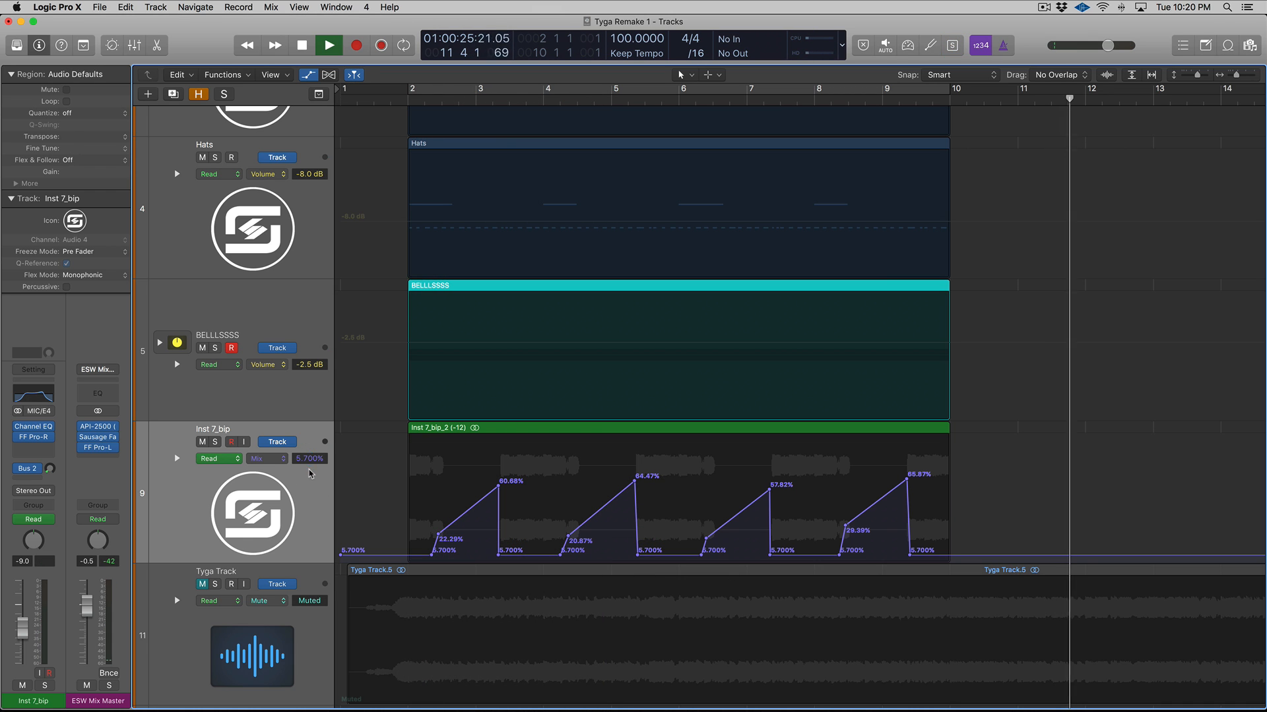
Audition the Inst 7_bip region in solo with its four reverb Mix ramps.
click(309, 473)
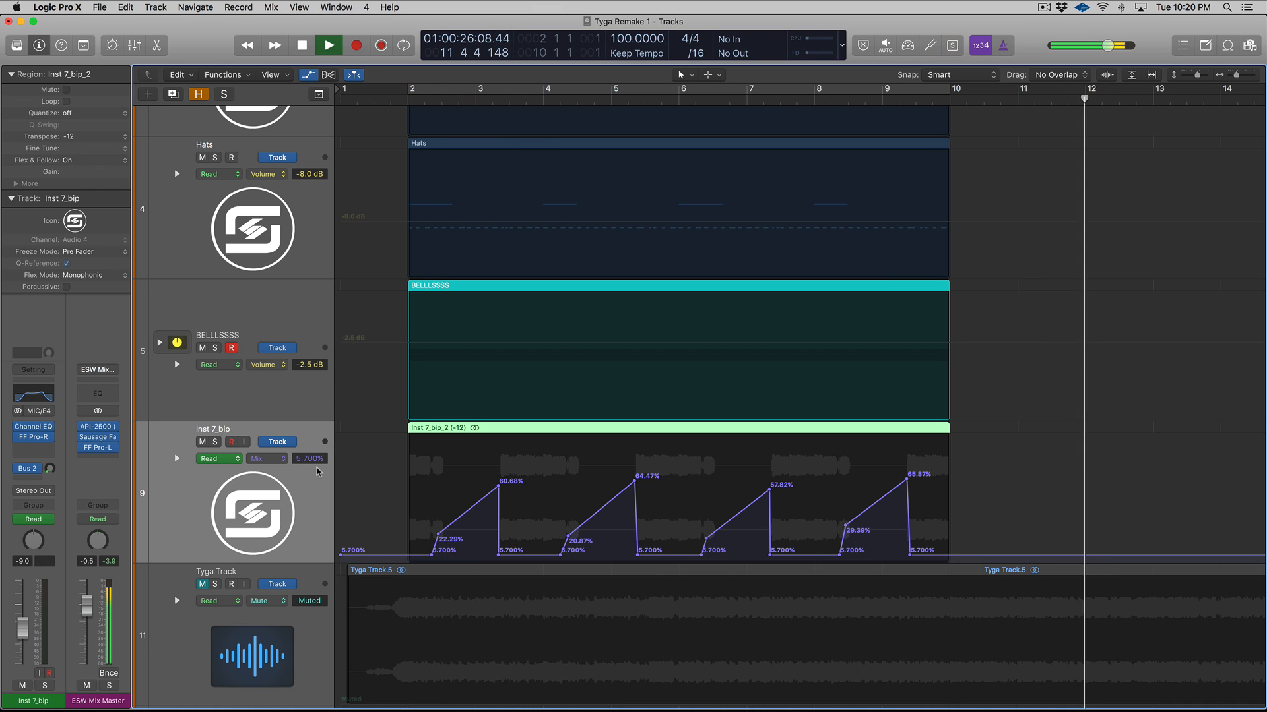
key(ctrl+s)
key(shift+space)
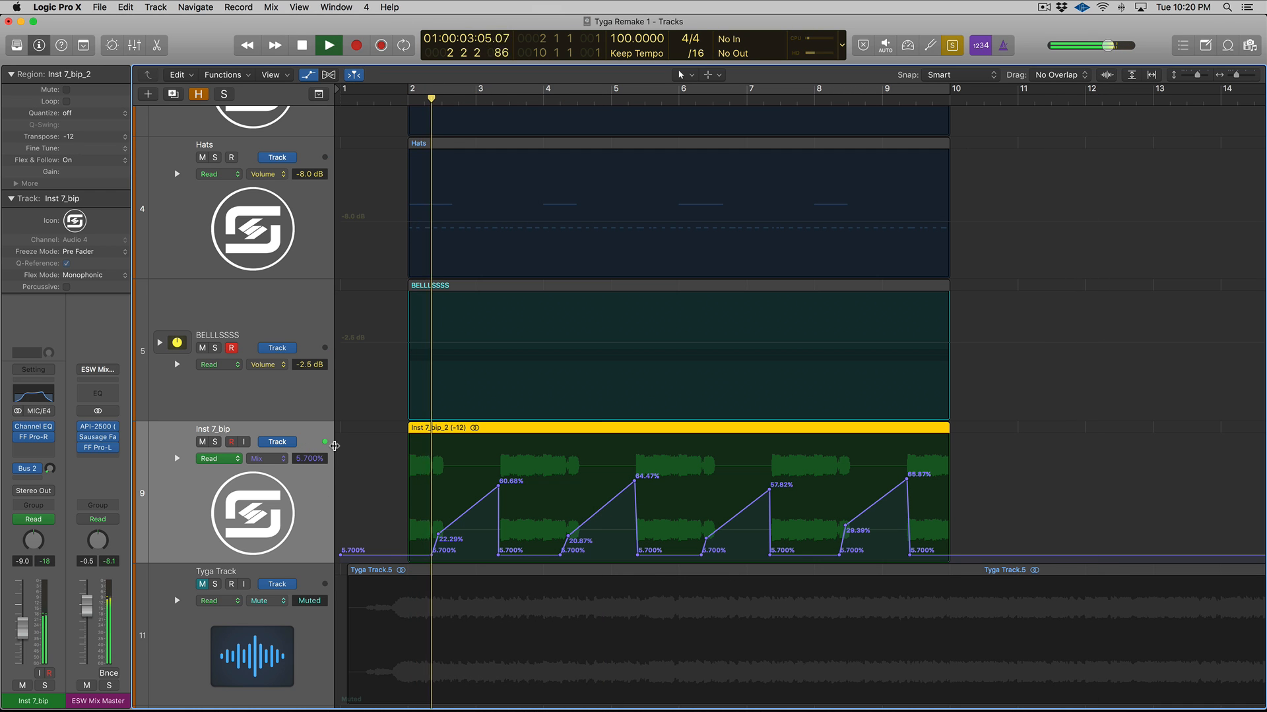
key(space)
key(ctrl+s)
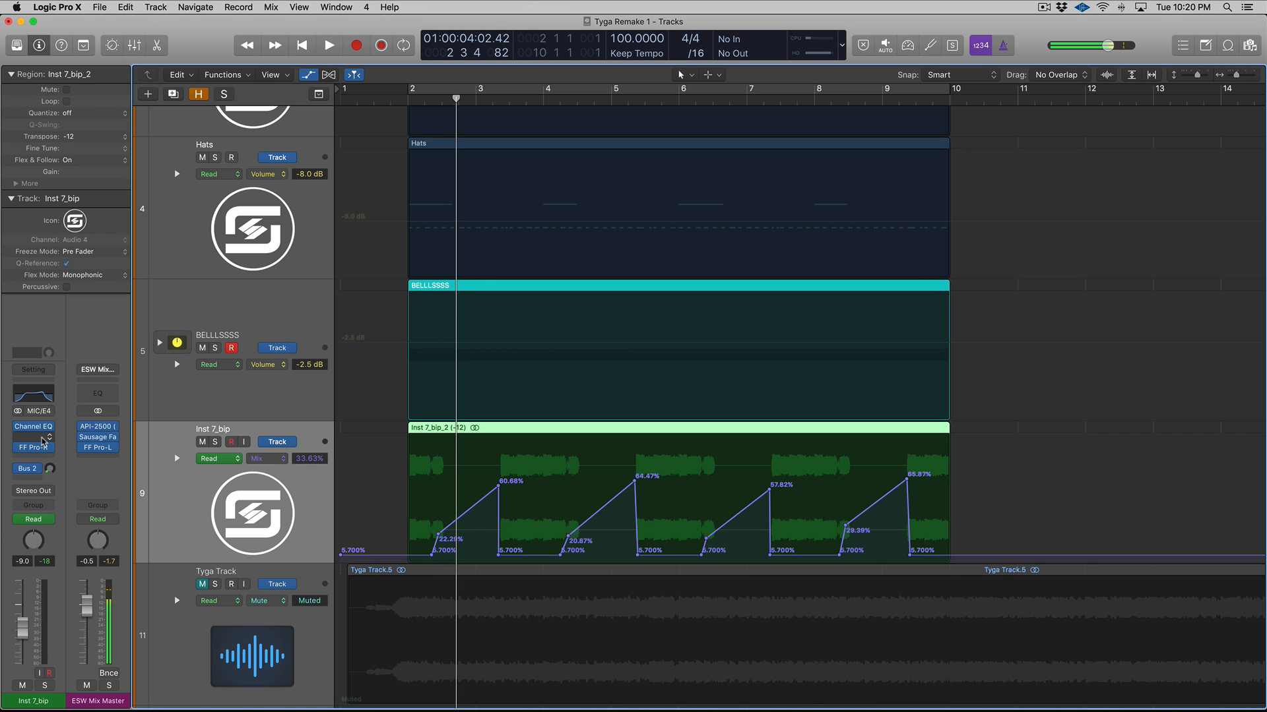
Insert the stereo Little AlterBoy plug-in between the Channel EQ and Pro-R on Inst 7_bip.
click(42, 438)
mouse_move(97, 487)
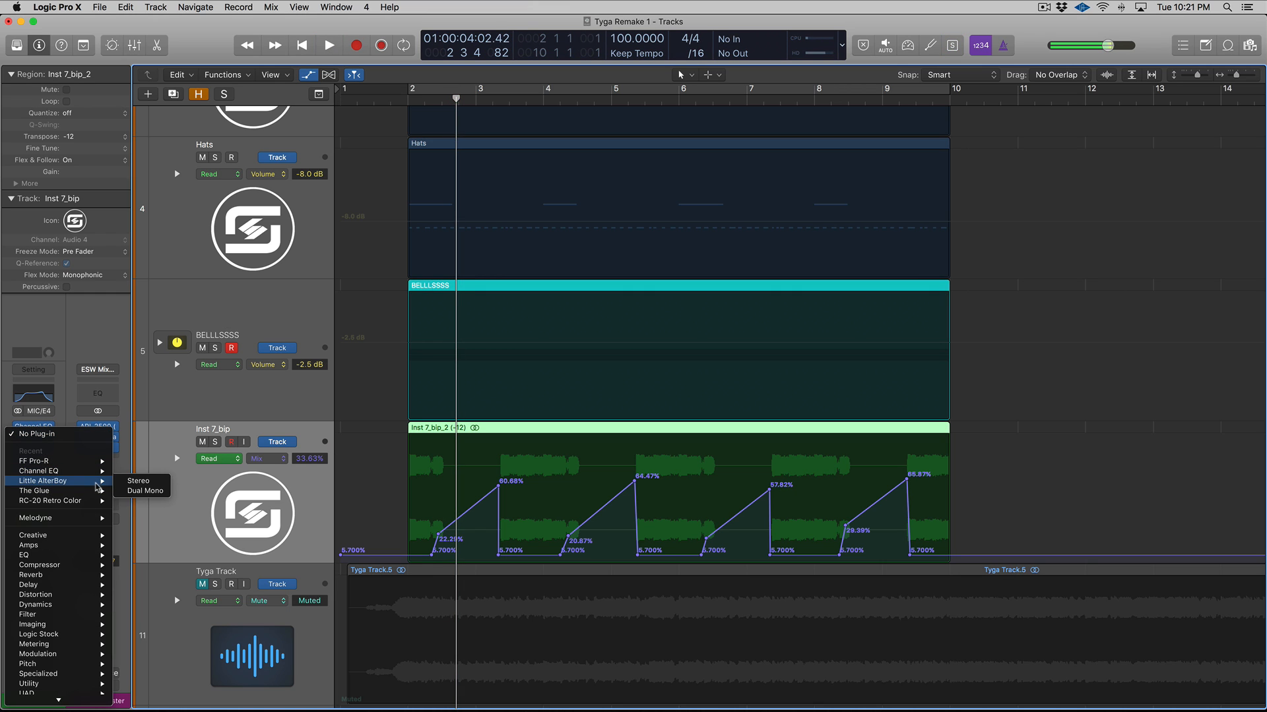
click(137, 483)
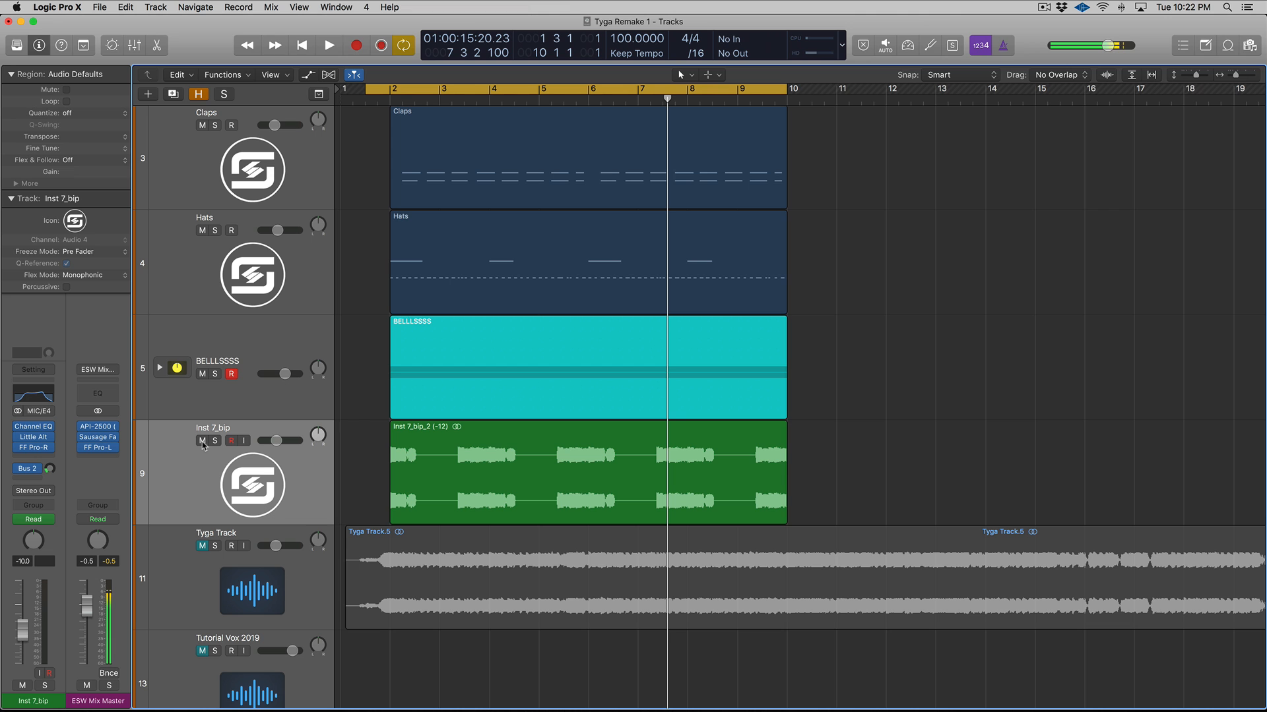
Expand the BELLLSSSS track stack and move its two MALLET - Glass Bowl Low regions to bar 18.
scroll(501, 451, up, 5)
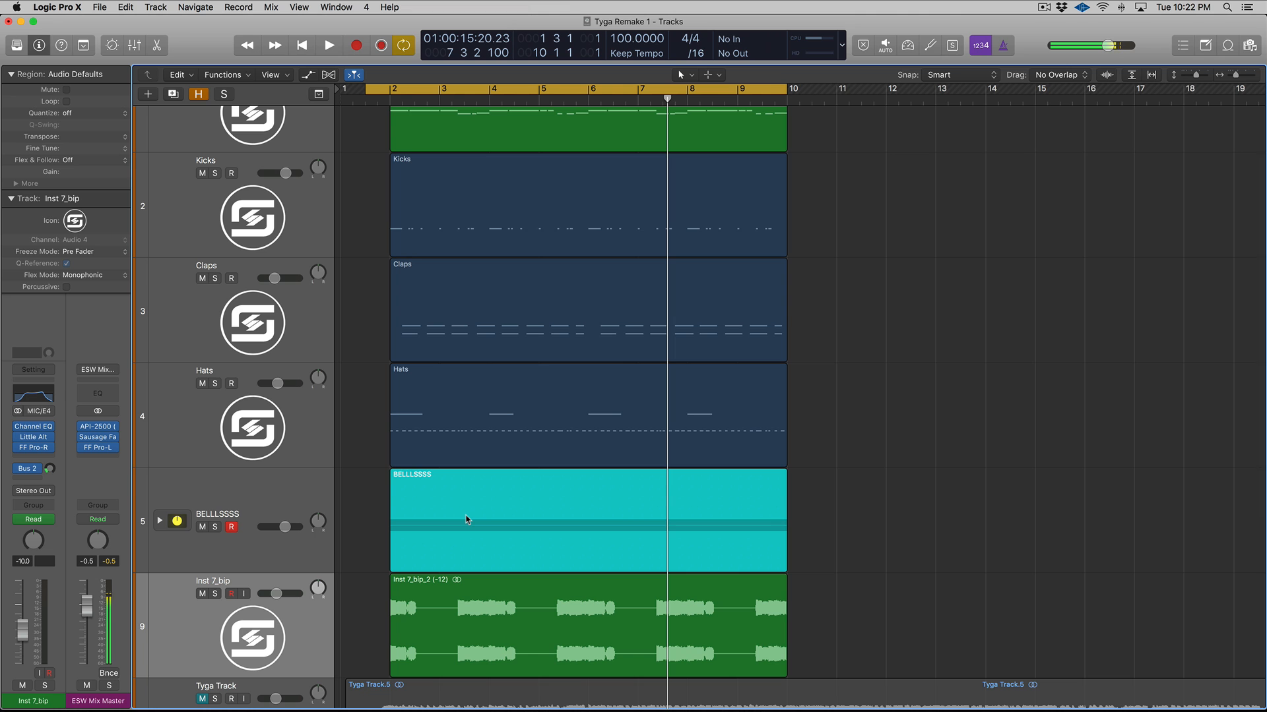
scroll(474, 518, right, 5)
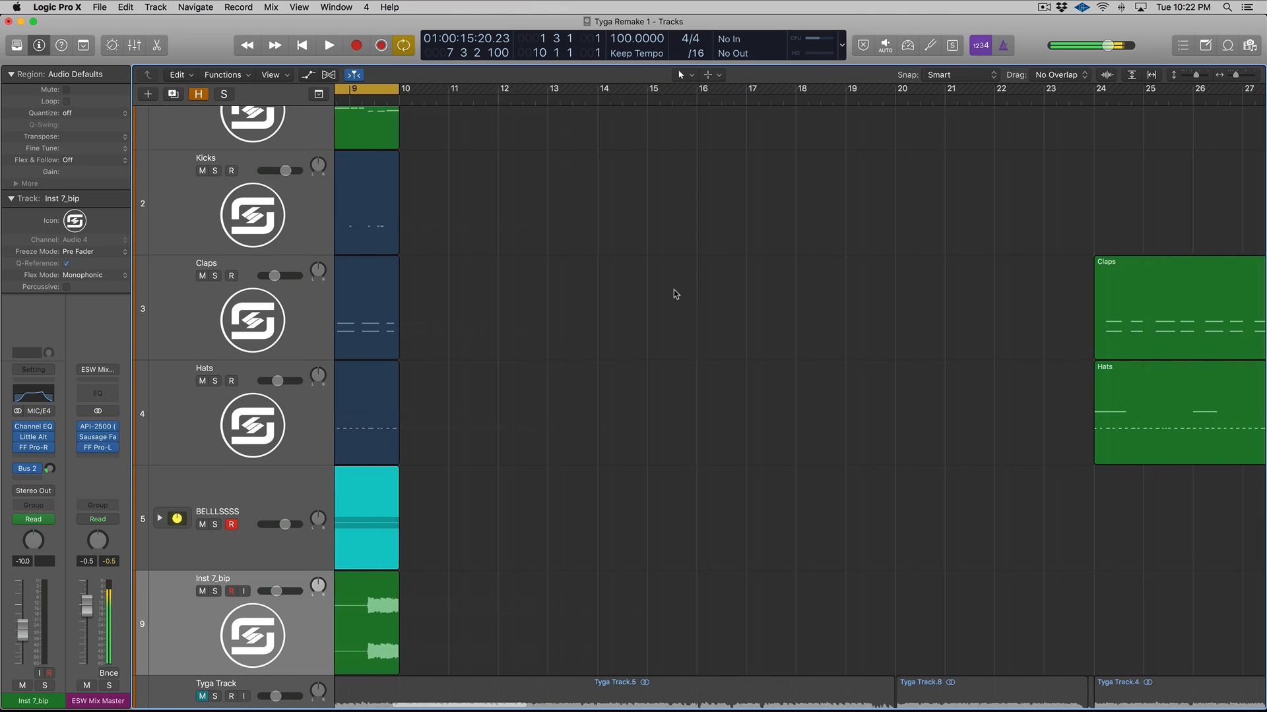
scroll(673, 291, left, 5)
click(285, 511)
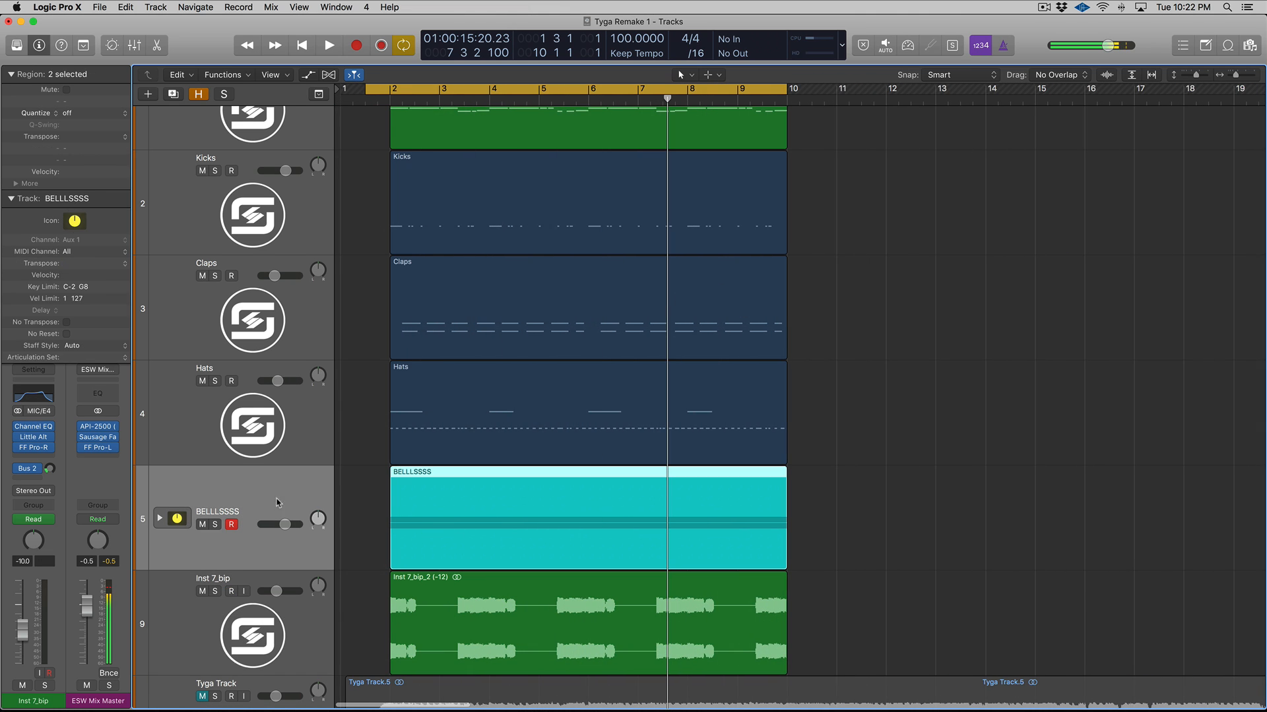
click(159, 518)
scroll(440, 550, down, 3)
scroll(441, 551, down, 1)
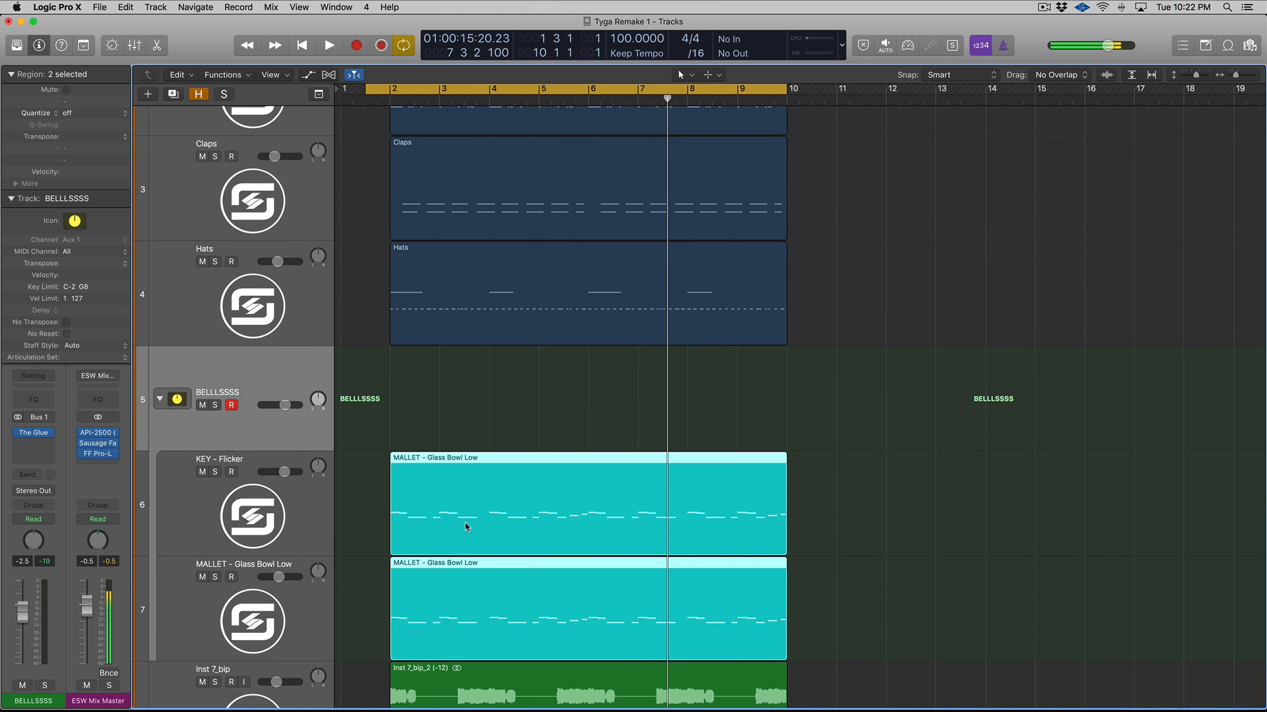
key(super+Left)
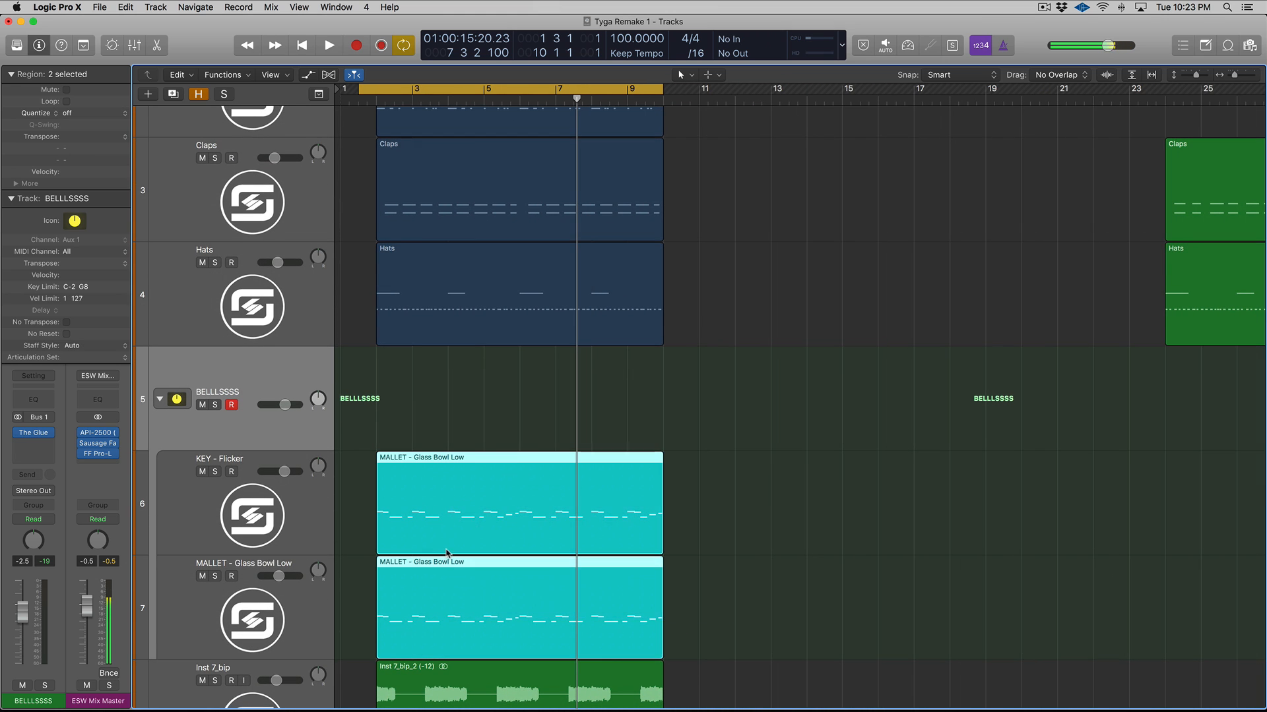
scroll(446, 553, up, 2)
drag(446, 554, 999, 571)
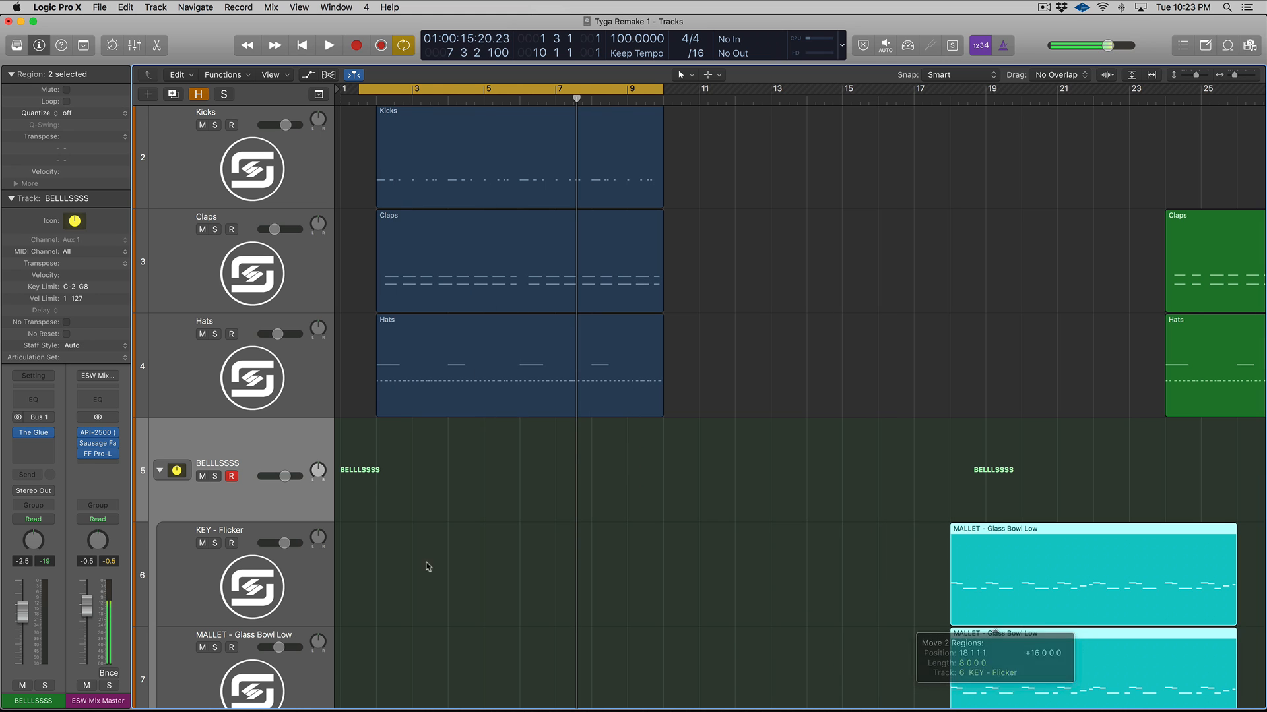
Select the KEY - Flicker track, reduce the track heights to show the whole arrangement, and open its Serum synth.
click(396, 558)
key(super+Up)
key(super+Up)
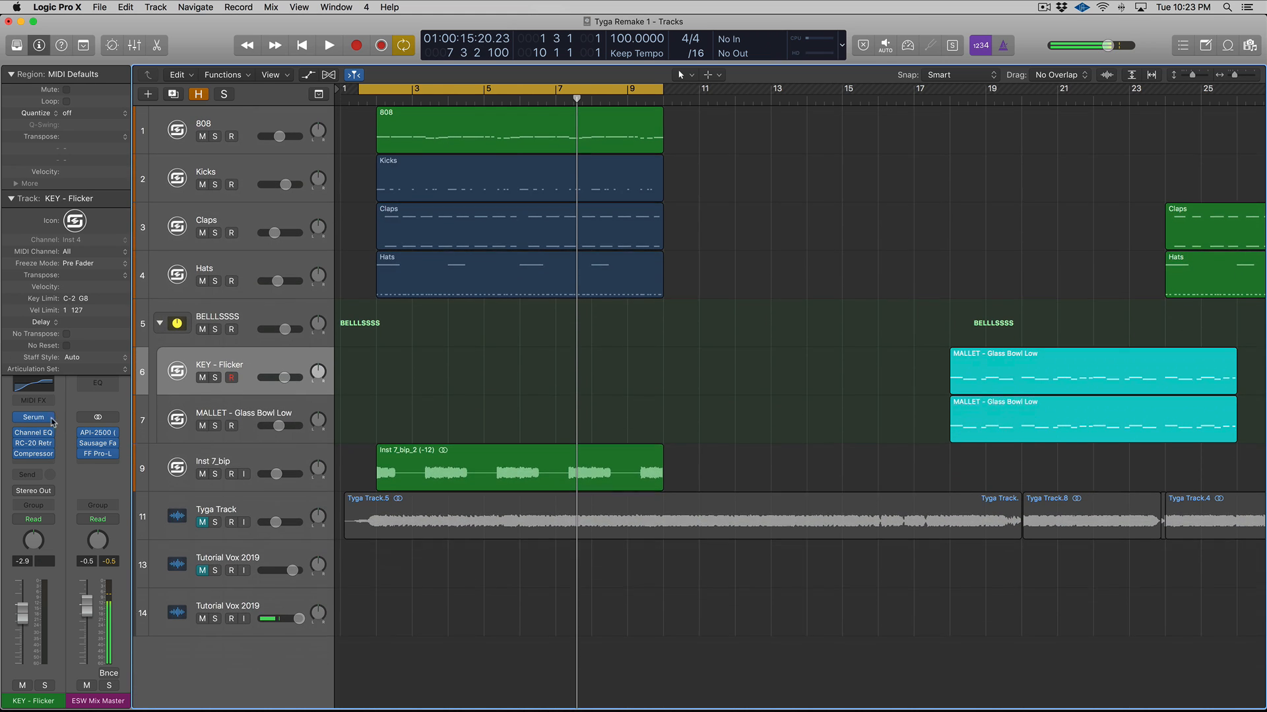
click(40, 420)
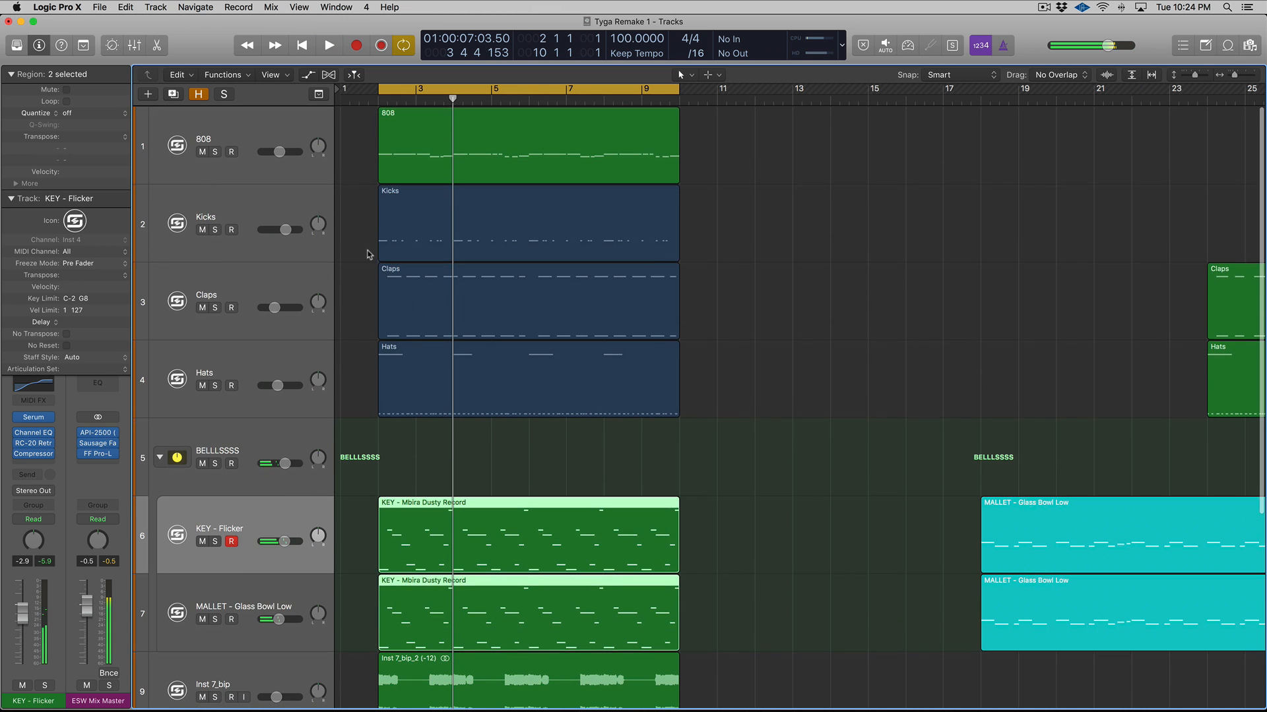
Solo the 808 region and open the 808 track's ANA 2 synth to audition its sound.
click(400, 141)
key(ctrl+s)
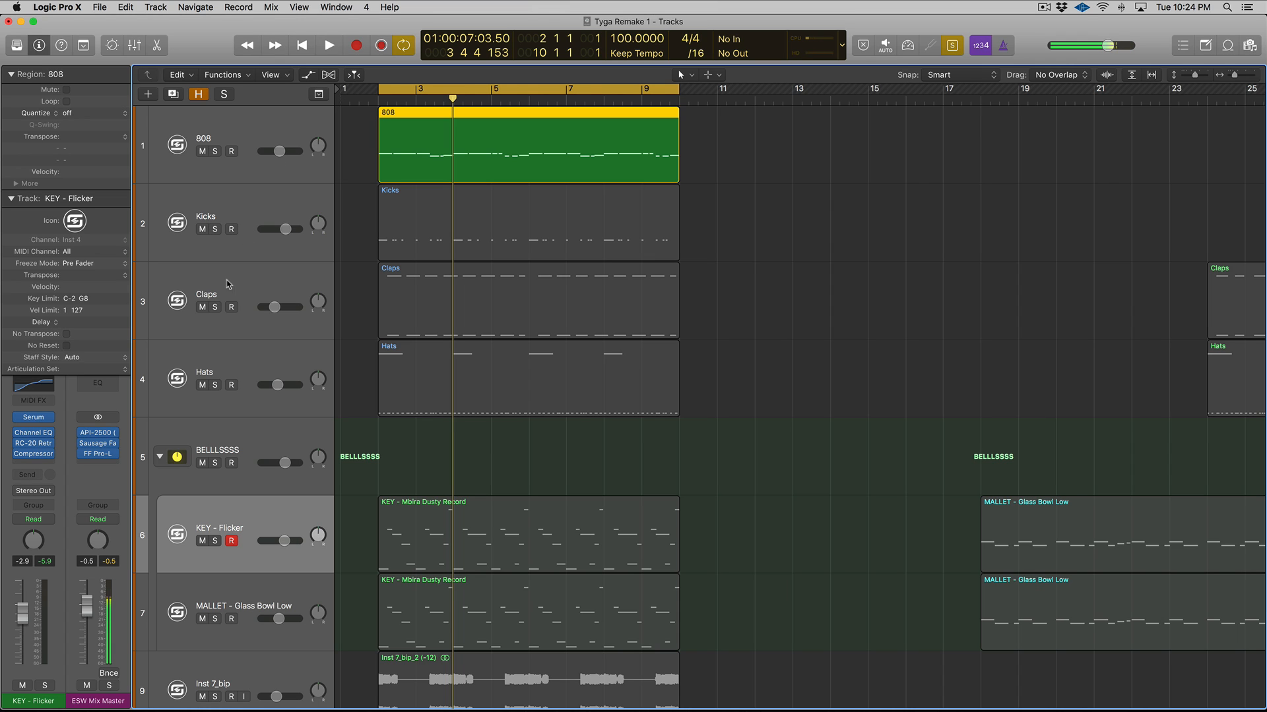
click(228, 138)
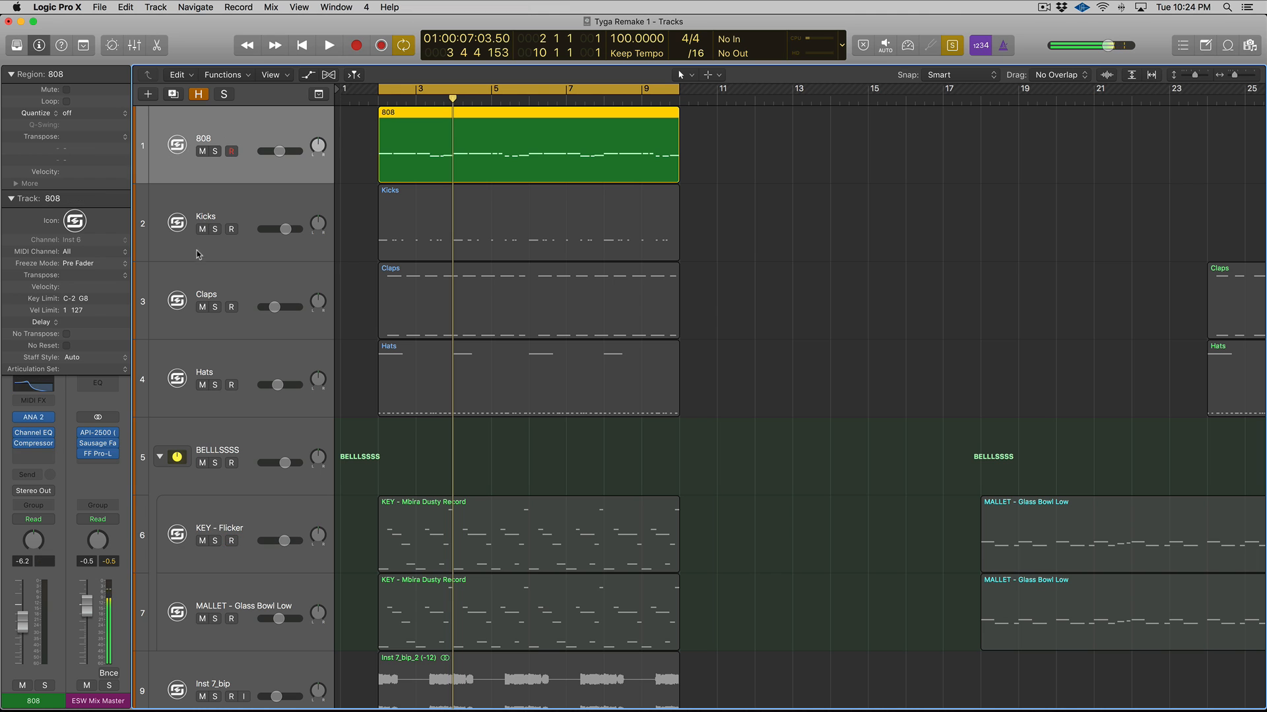
click(34, 419)
key(space)
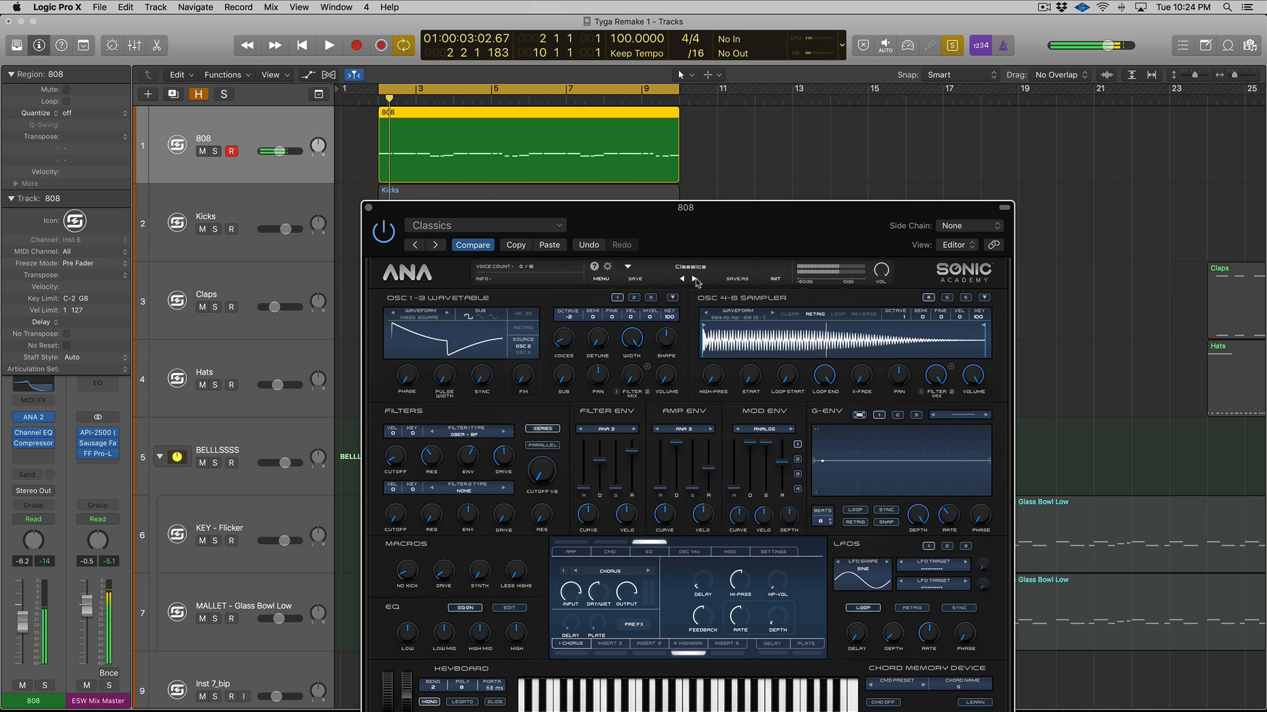
Step through the ANA 2 presets for the 808, settle on Humble, and close the synth.
click(694, 280)
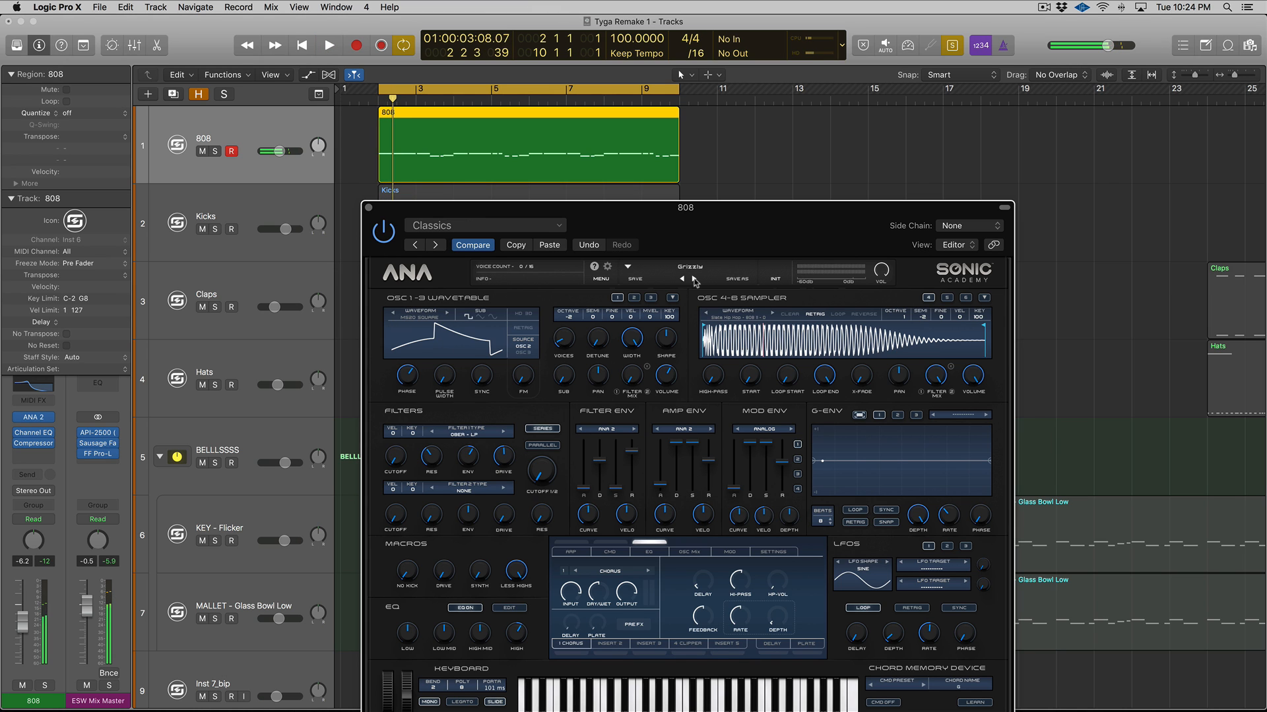
click(694, 280)
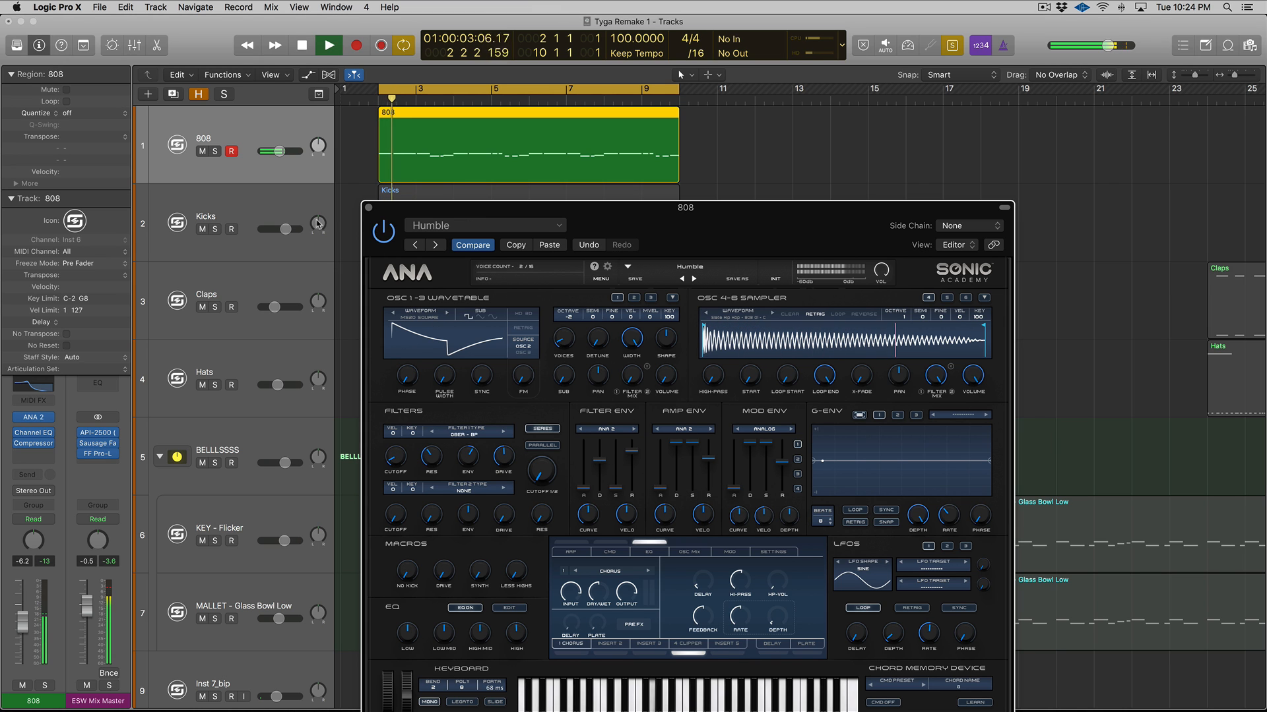
click(368, 208)
Play the 808 with the full beat and raise its volume to -5.1 dB.
key(space)
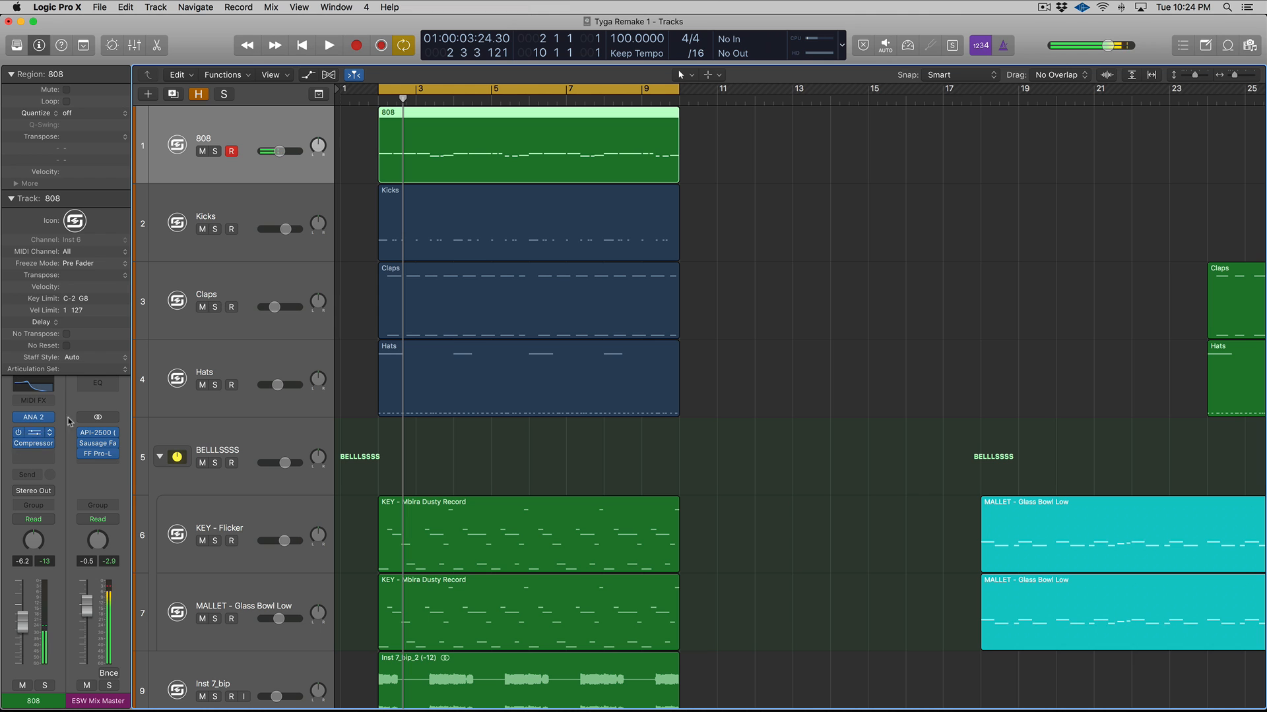
key(space)
drag(279, 151, 282, 151)
In the 808's Channel EQ, move the 320 Hz band to 630 Hz and the high cut to 860 Hz, then raise the track volume slightly.
click(33, 433)
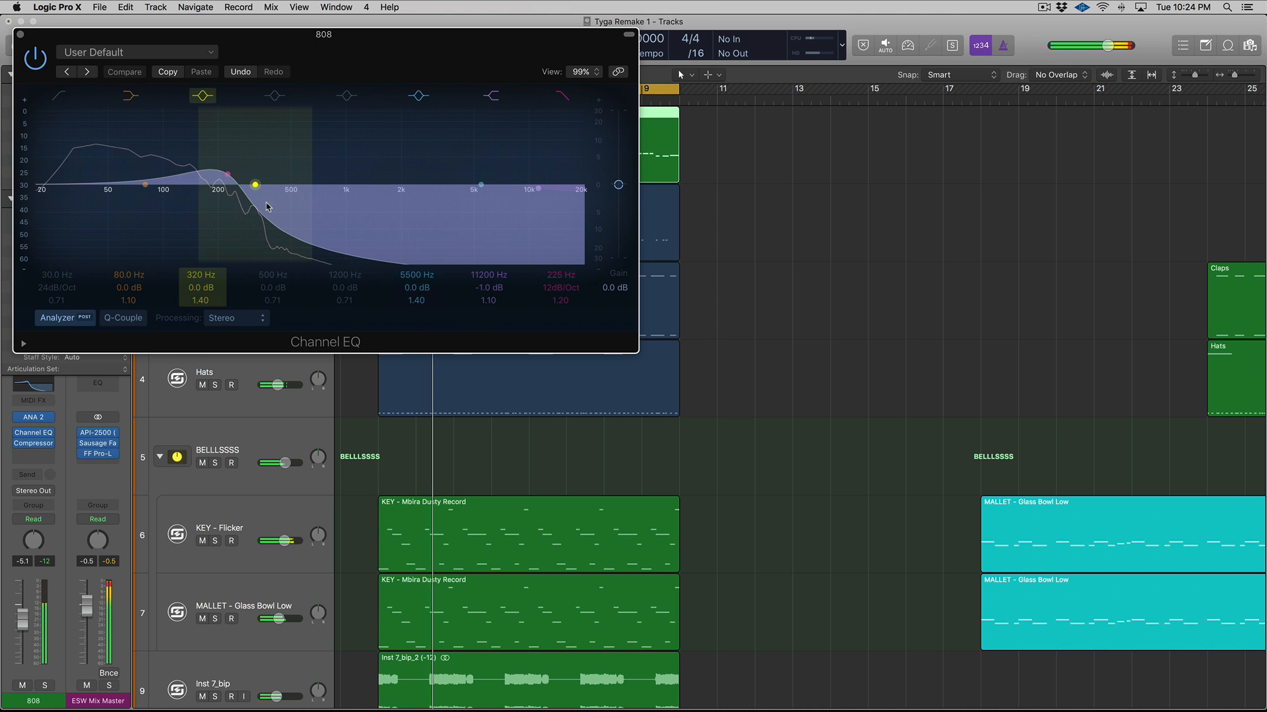
drag(267, 208, 320, 207)
drag(226, 198, 342, 223)
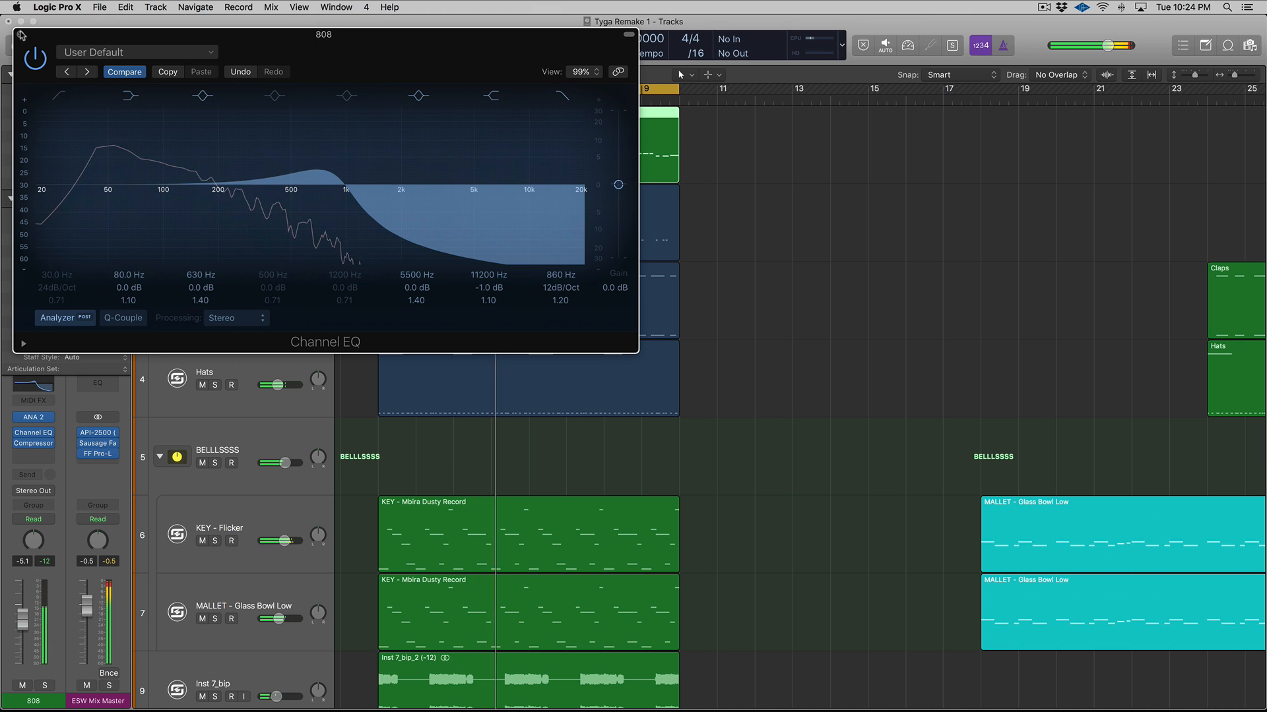
click(22, 35)
drag(283, 151, 284, 151)
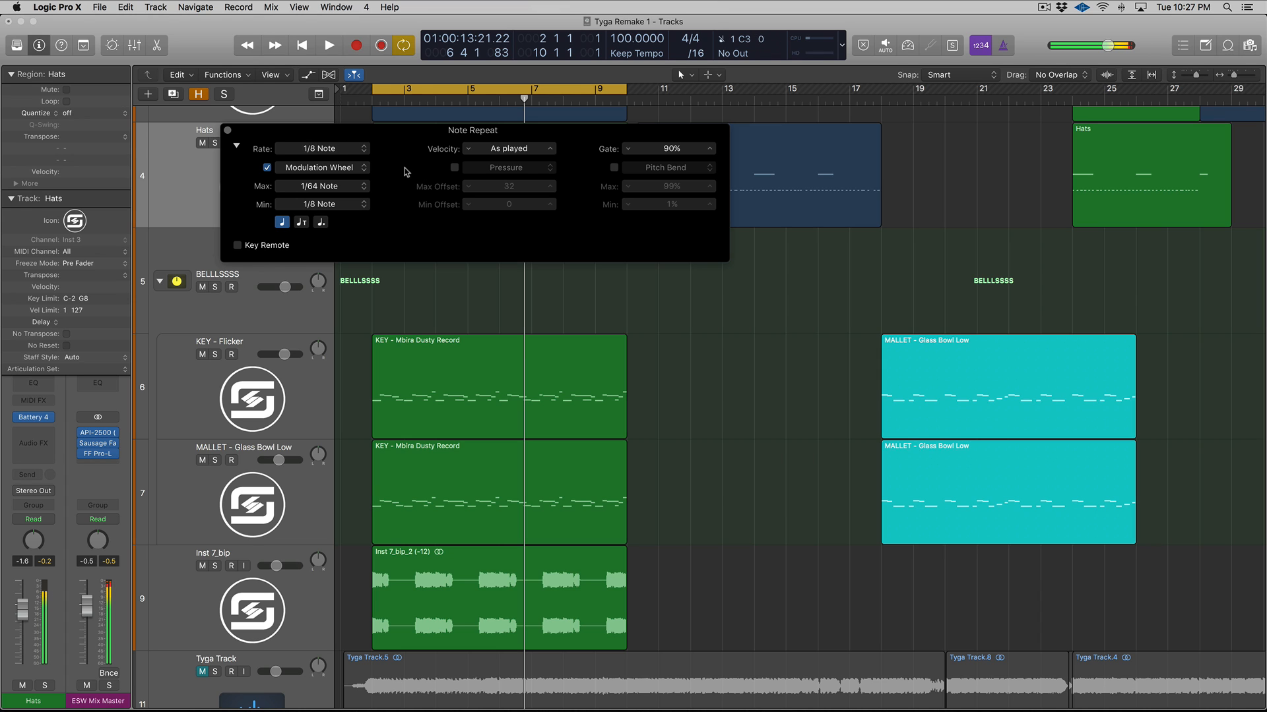
Record a new hi-hat part on the Hats track using Note Repeat at a 1/8 note rate.
key(Return)
key(space)
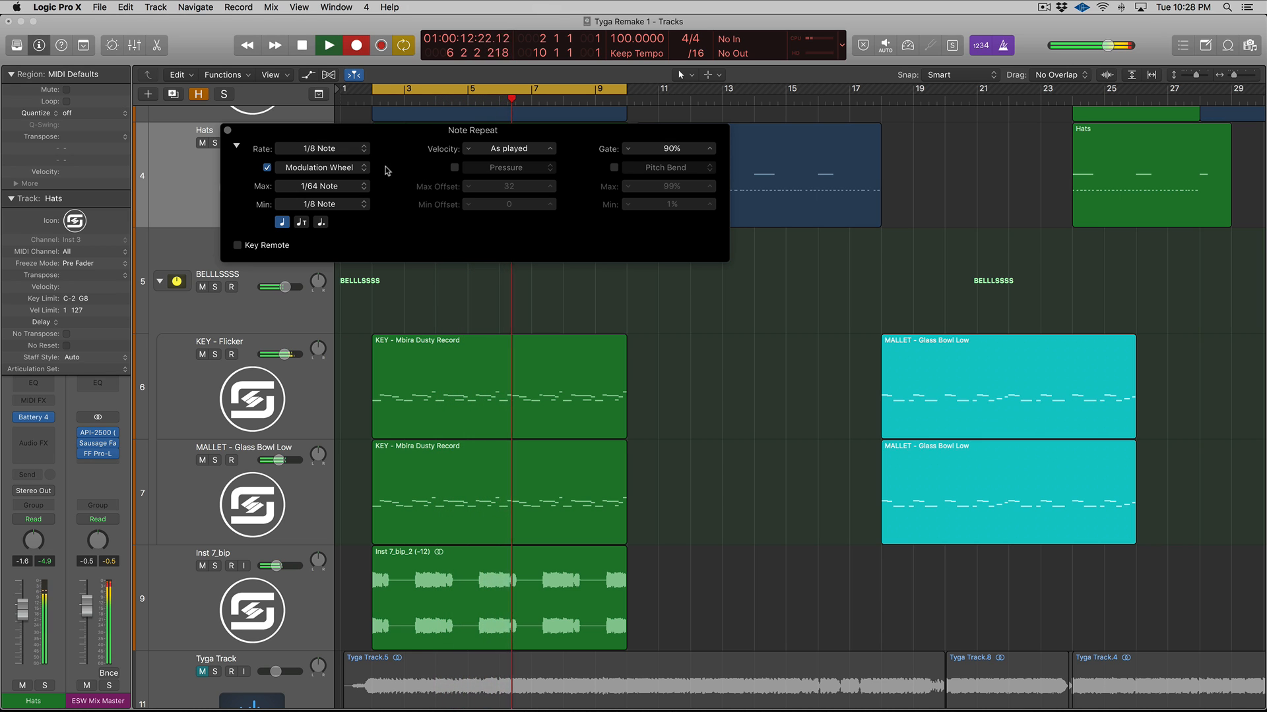
key(space)
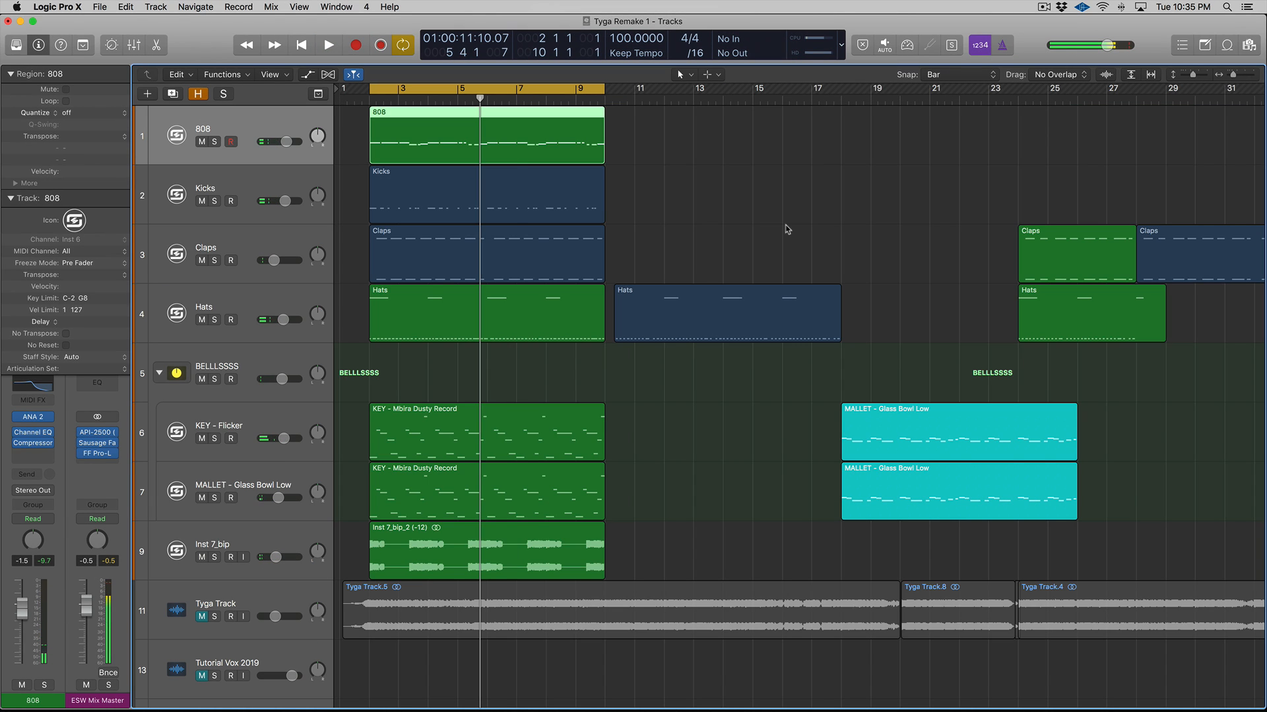